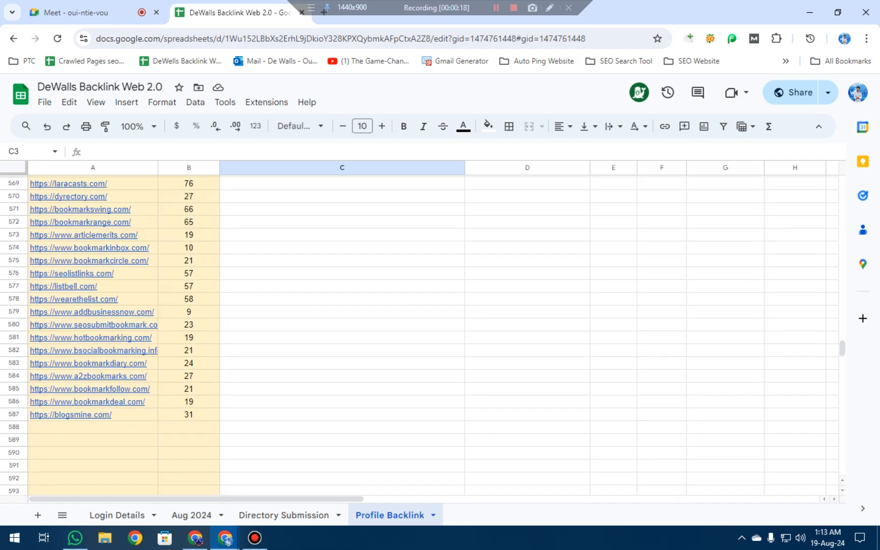
- Review the Profile Backlink sheet's site URLs and its Listing Urls, Live Link SS and Link columns
scroll(423, 337, "up", 15)
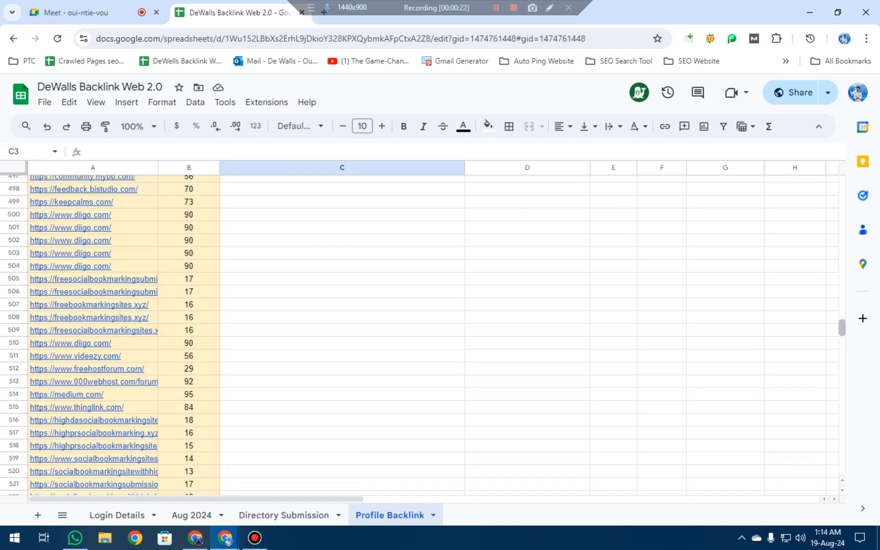
scroll(423, 336, "up", 20)
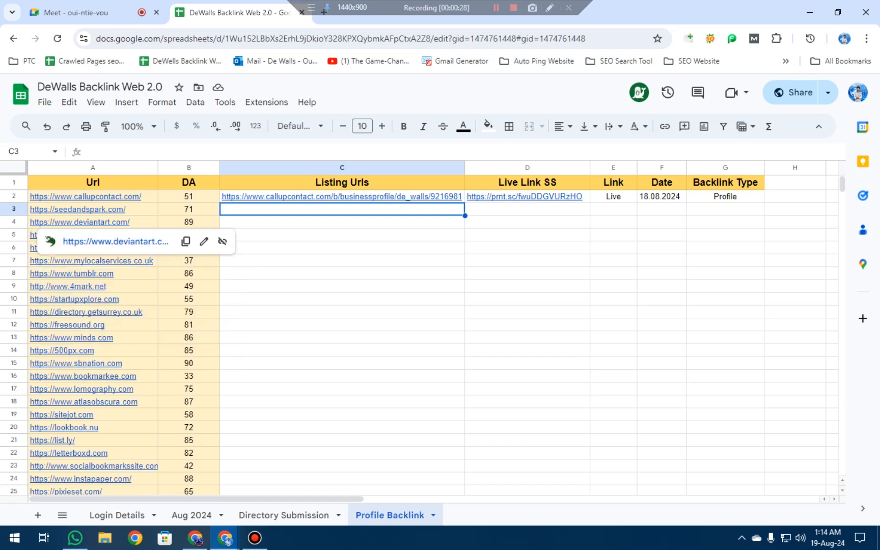
left_click(93, 273)
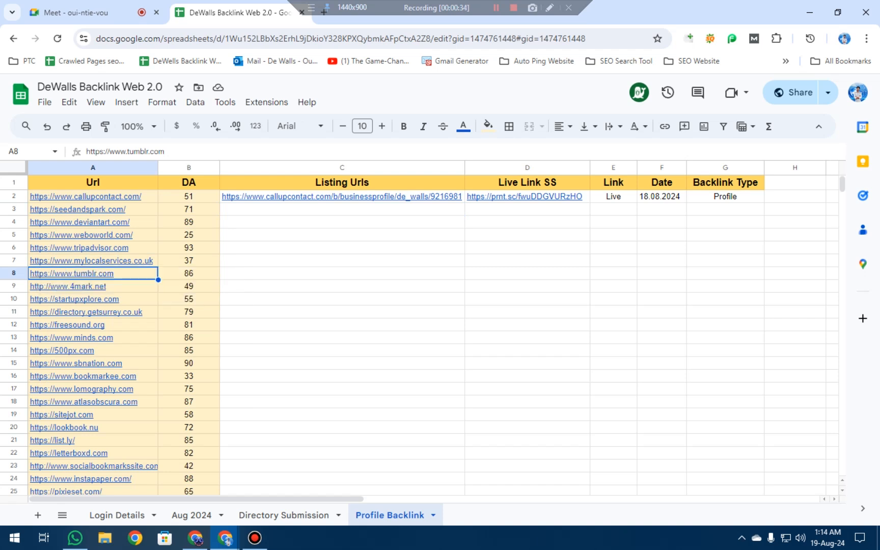
mouse_move(72, 274)
mouse_move(76, 209)
mouse_move(68, 324)
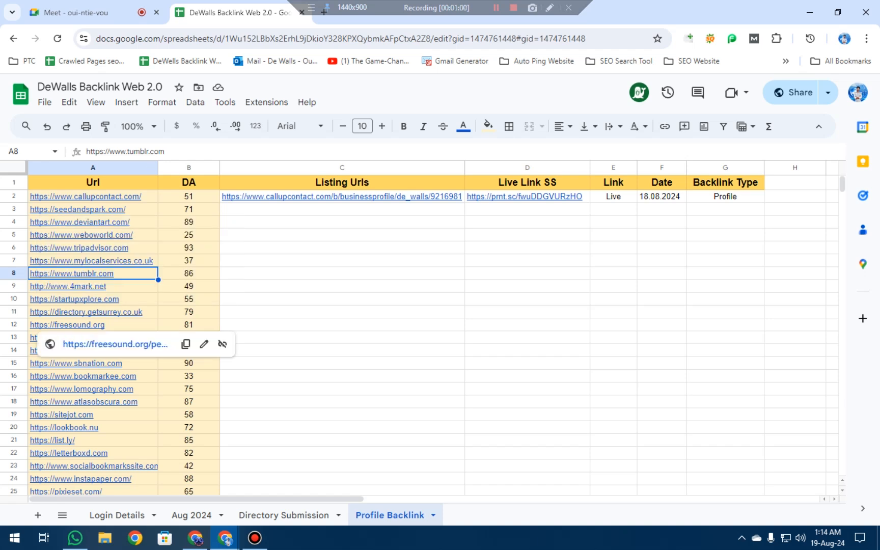
left_click(342, 222)
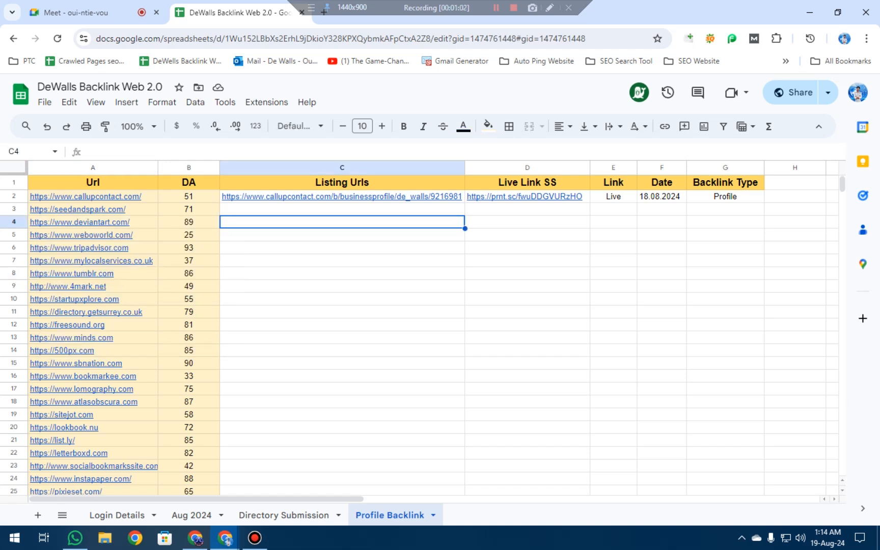
left_click(342, 210)
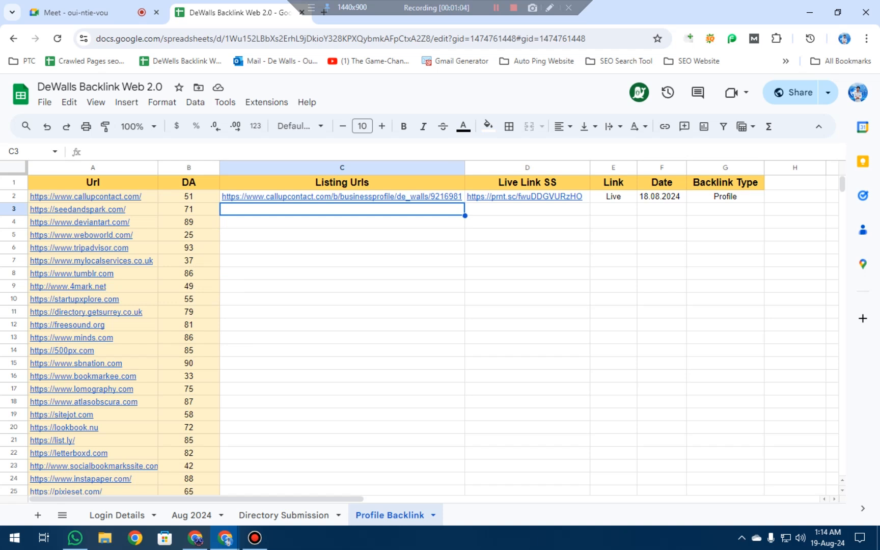
mouse_move(524, 196)
left_click(528, 209)
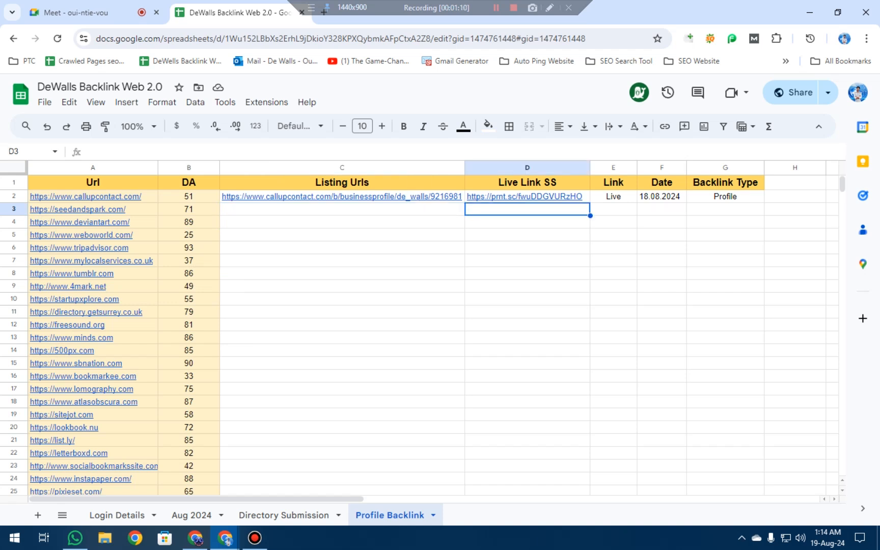
left_click(342, 209)
left_click(613, 209)
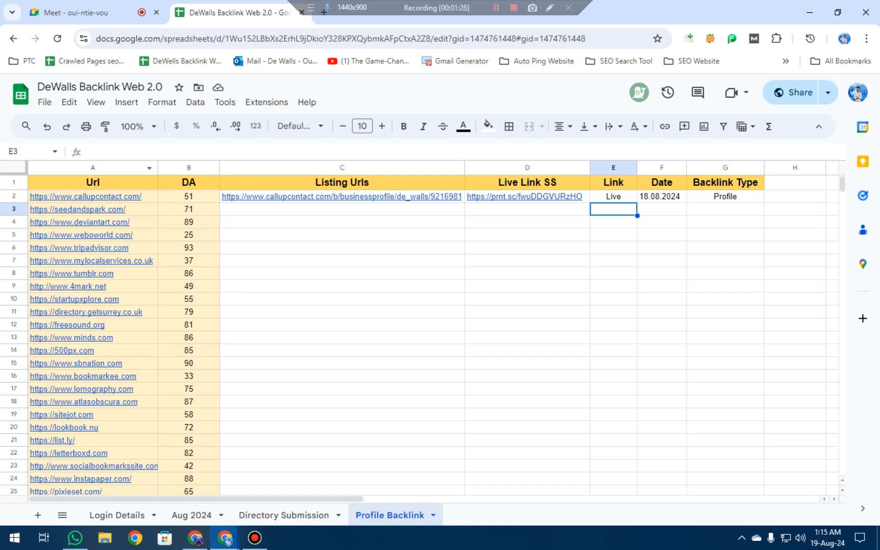
- Open the seedandspark.com site from the Url column of the Profile Backlink sheet
left_click(92, 209)
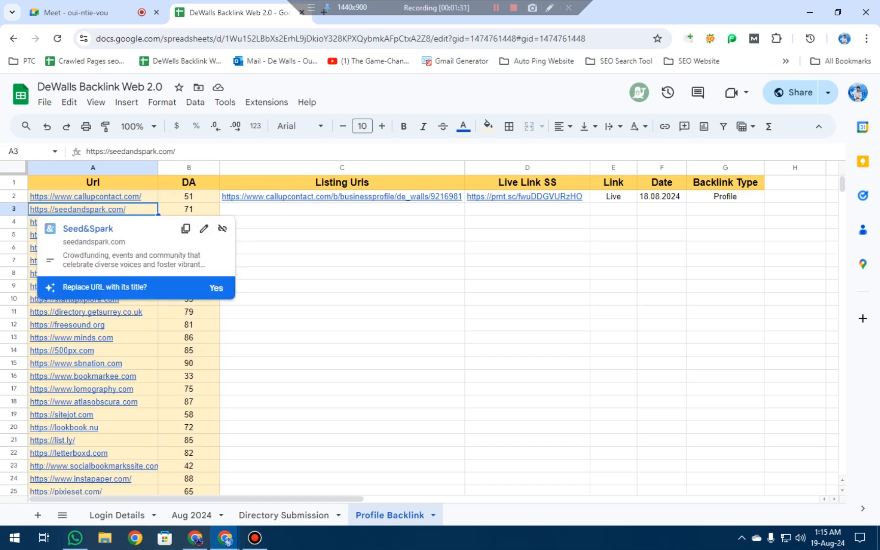
left_click(88, 229)
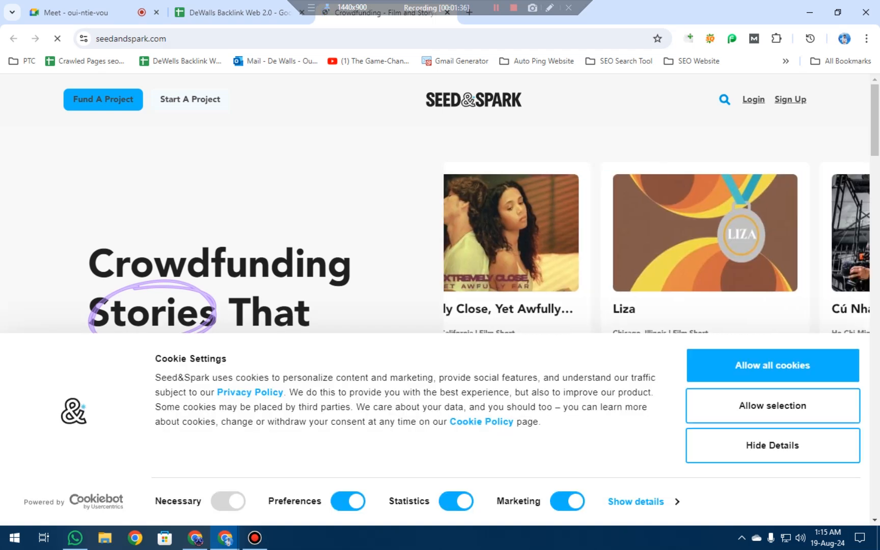
- Return to the backlink spreadsheet and view the website entry on the Login Details sheet
left_click(224, 12)
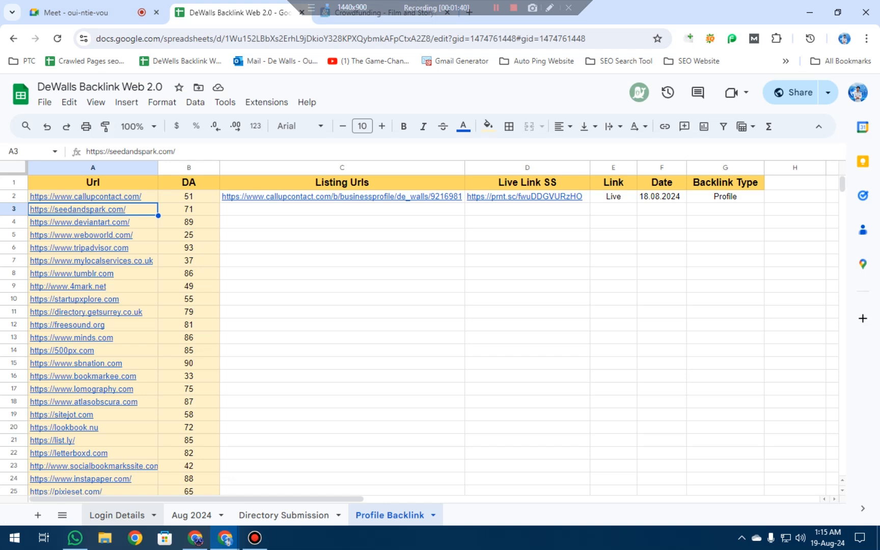
left_click(117, 515)
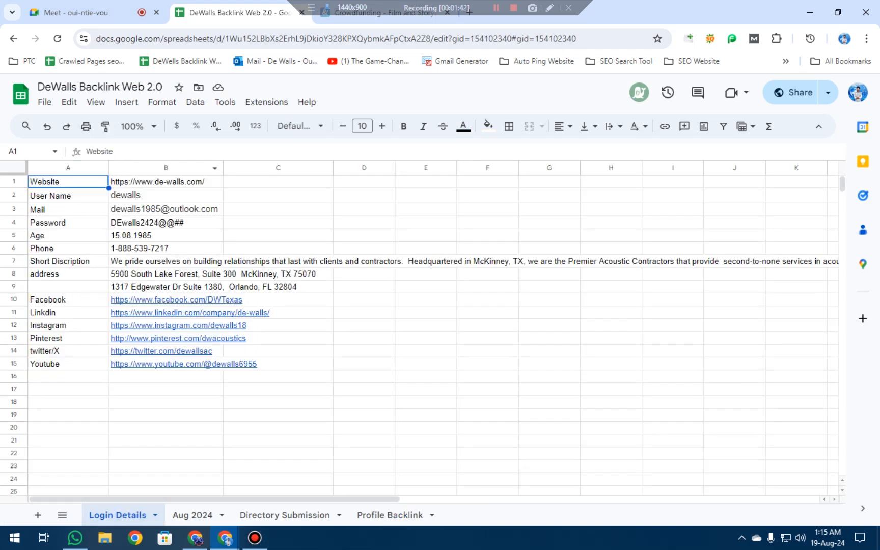
left_click(278, 182)
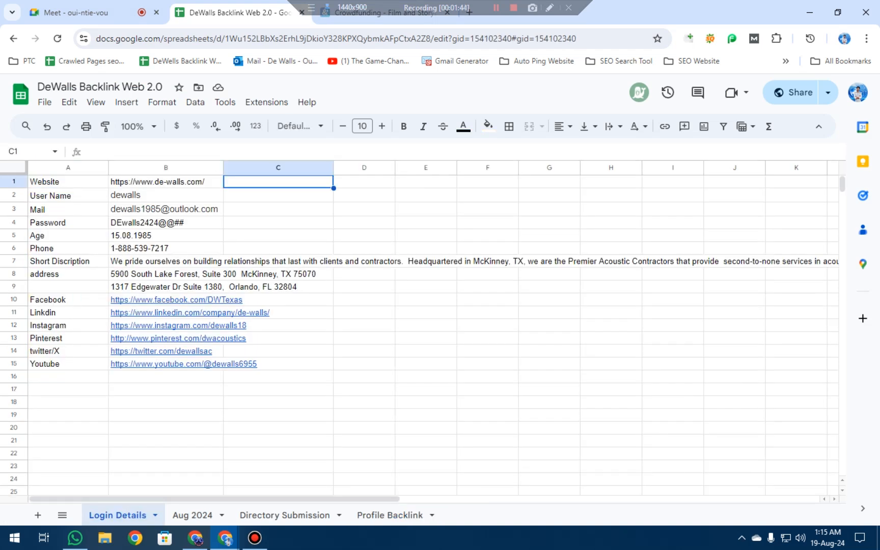
left_click(165, 182)
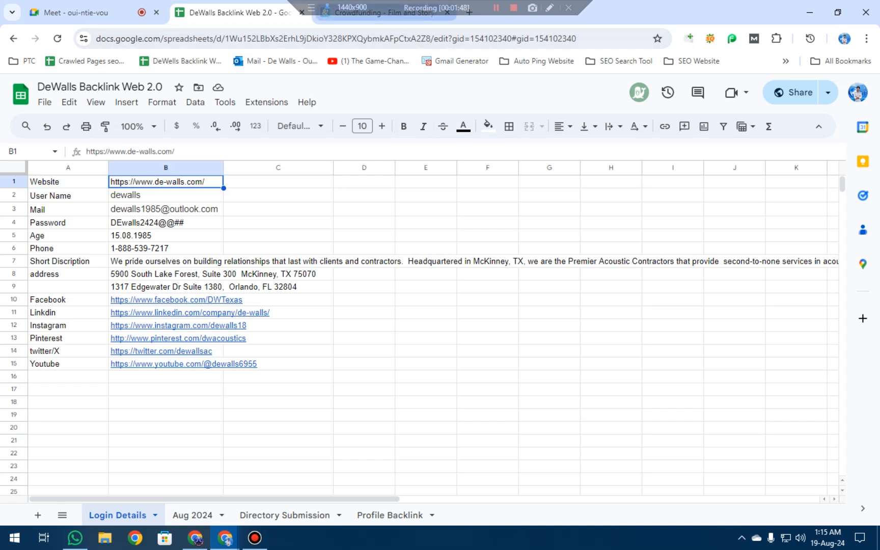
- Allow all cookies on the Seed&Spark site and open its account sign-up form
key("ctrl+Tab")
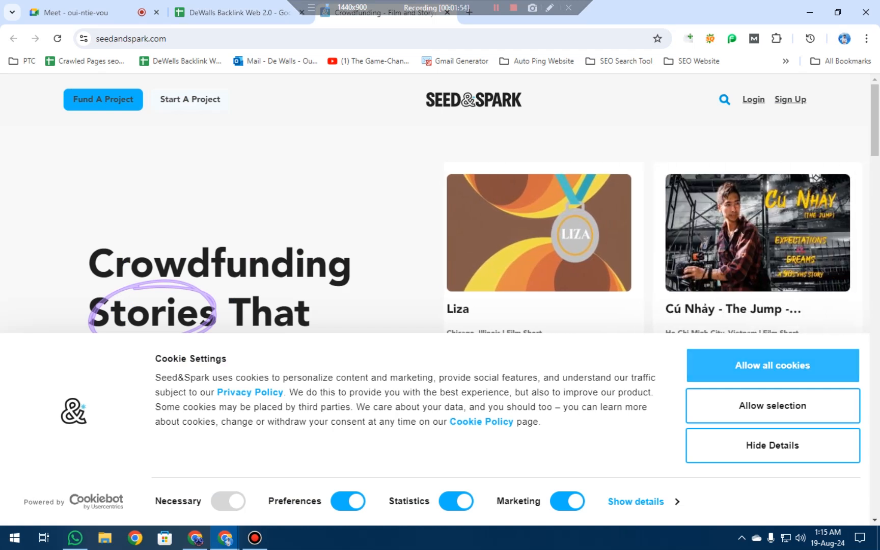
left_click(773, 365)
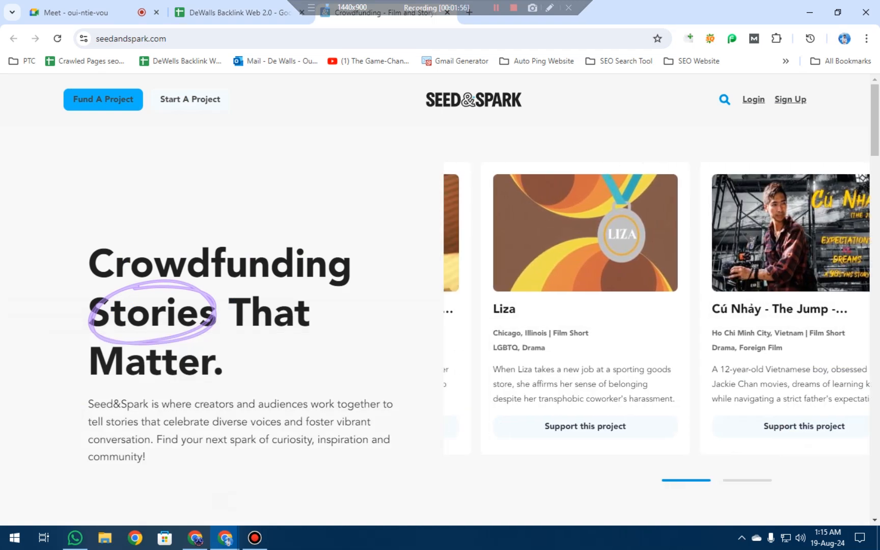
left_click(790, 100)
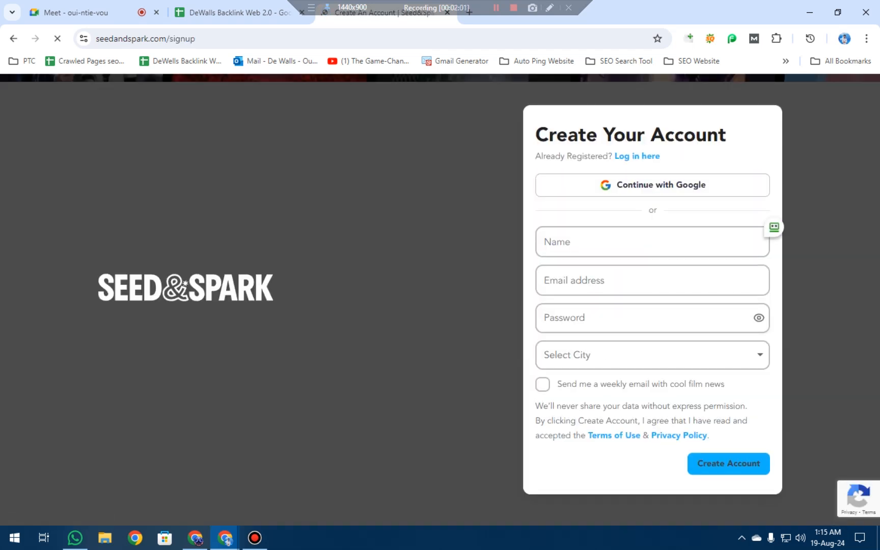
- Fill the sign-up form's Name field with the user name copied from the Login Details sheet
left_click(652, 242)
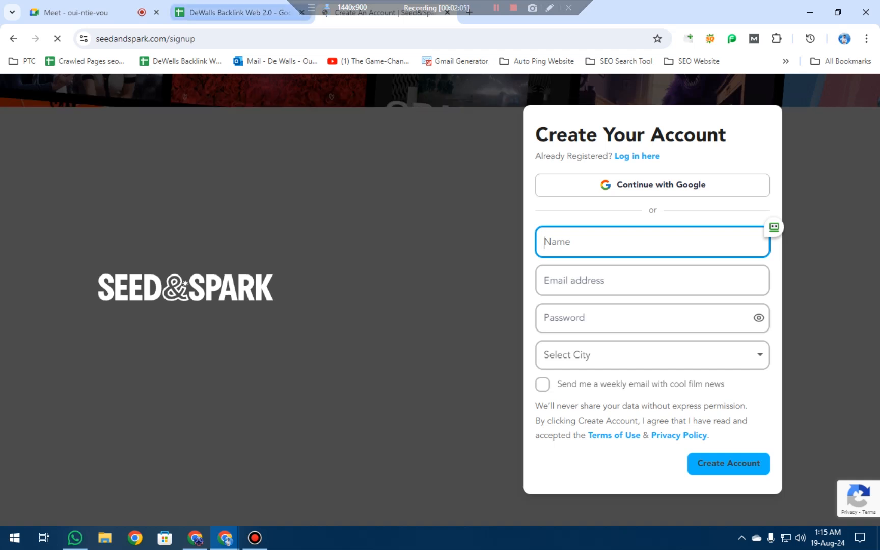
left_click(238, 13)
left_click(166, 195)
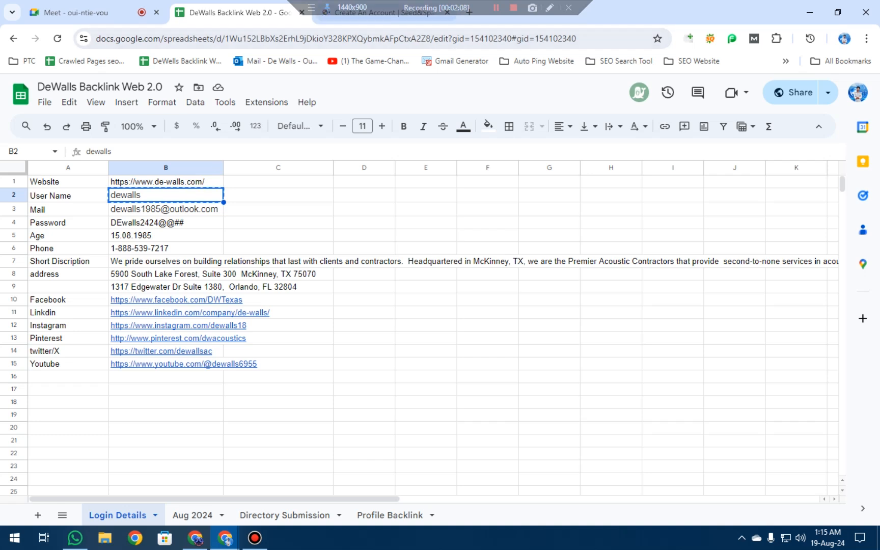
left_click(385, 15)
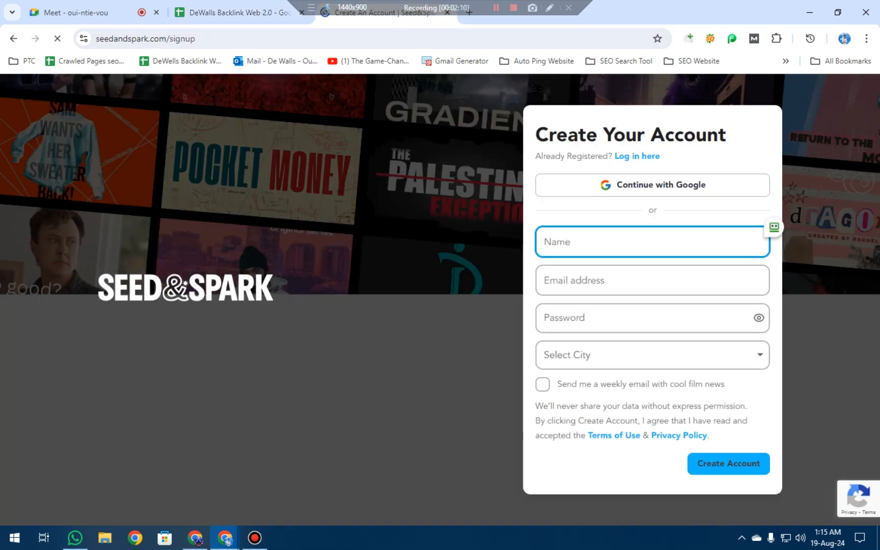
type("dewalls")
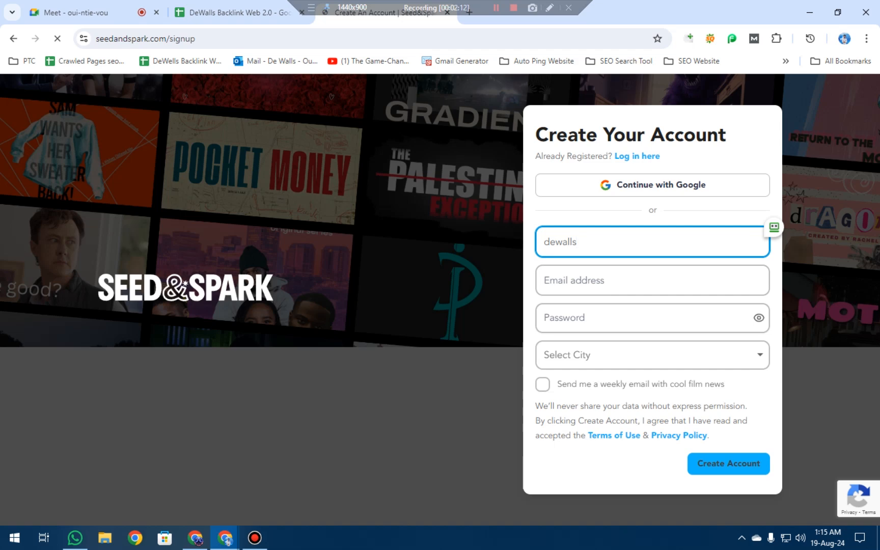
- Copy the e-mail address from the Login Details sheet into the sign-up form's Email address field
left_click(653, 281)
left_click(239, 13)
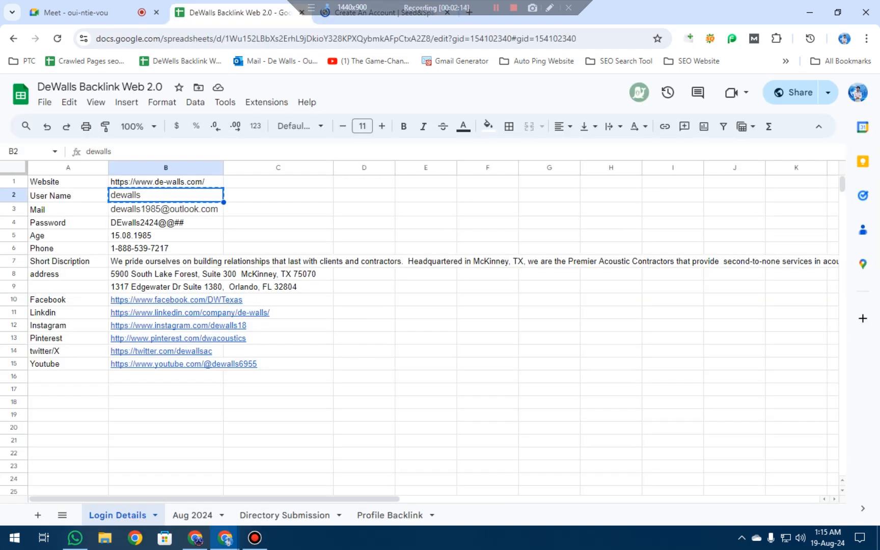
left_click(171, 209)
key("ctrl+c")
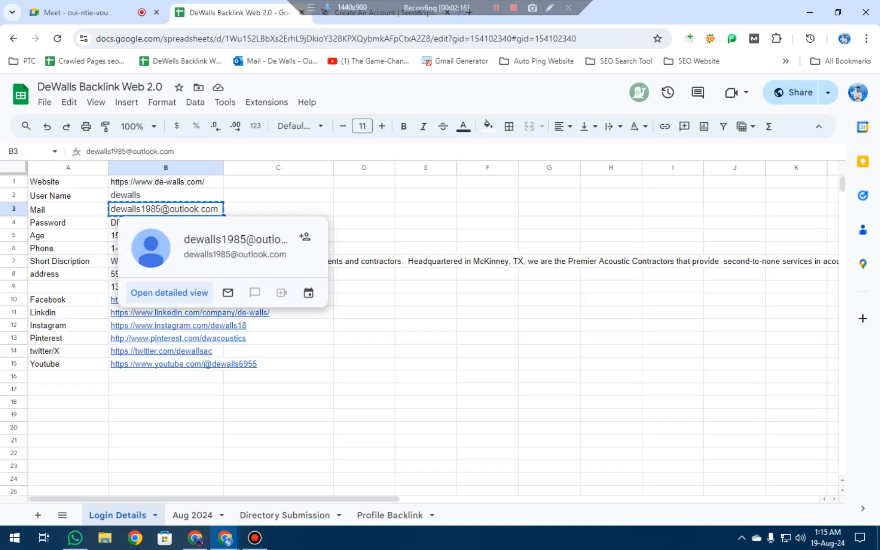
key("ctrl+Tab")
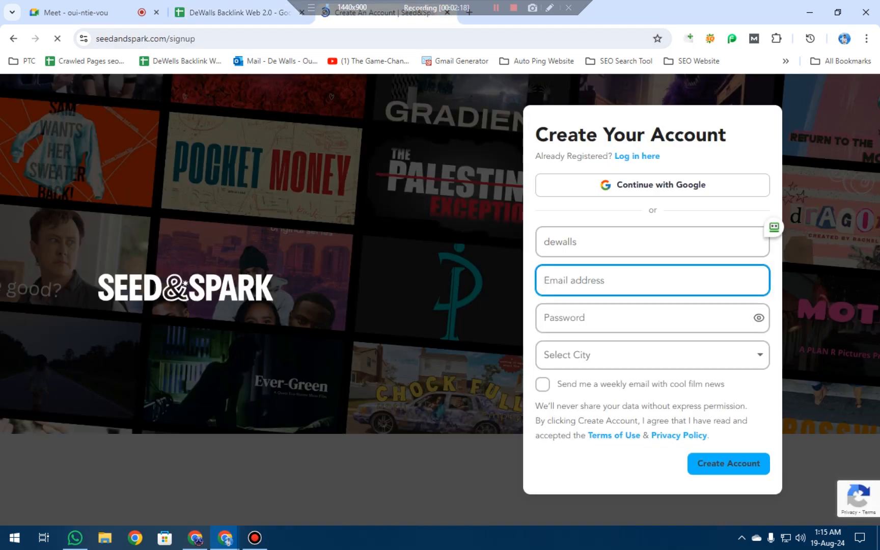
key("ctrl+v")
- Copy the account password from the Login Details sheet into the sign-up form's Password field
key("ctrl+shift+Tab")
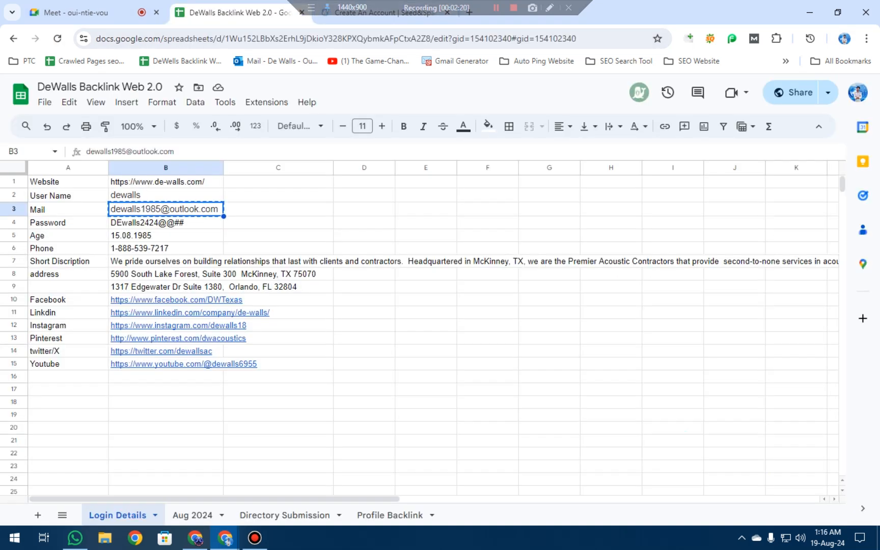
left_click(166, 223)
key("ctrl+c")
key("ctrl+Tab")
key("Tab")
key("ctrl+v")
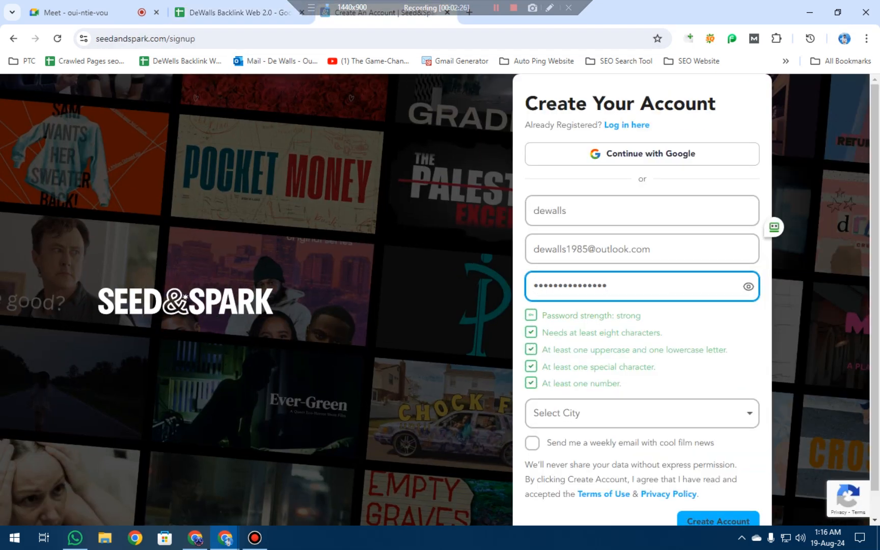
- Check the sign-up form's city field, and delete the second address from cell B9 of the Login Details sheet
scroll(642, 386, "down", 1)
left_click(642, 386)
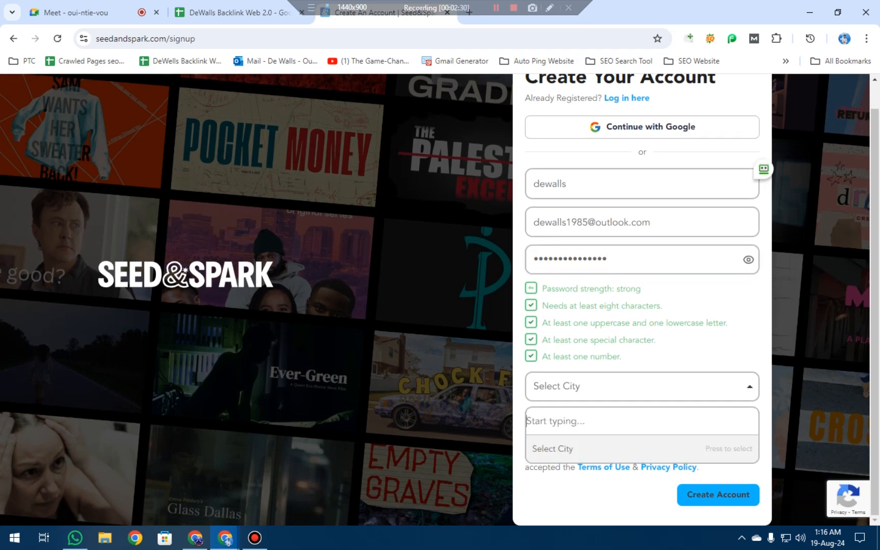
left_click(239, 13)
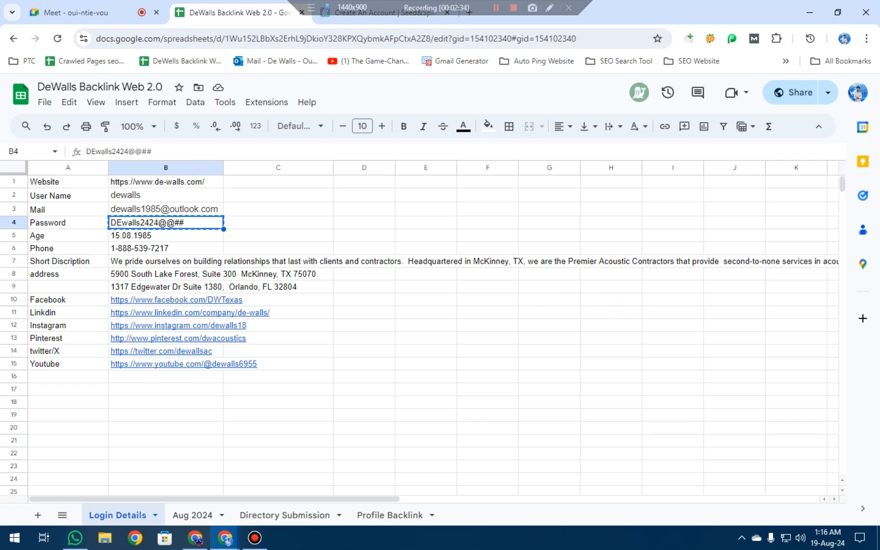
left_click(165, 286)
key("Delete")
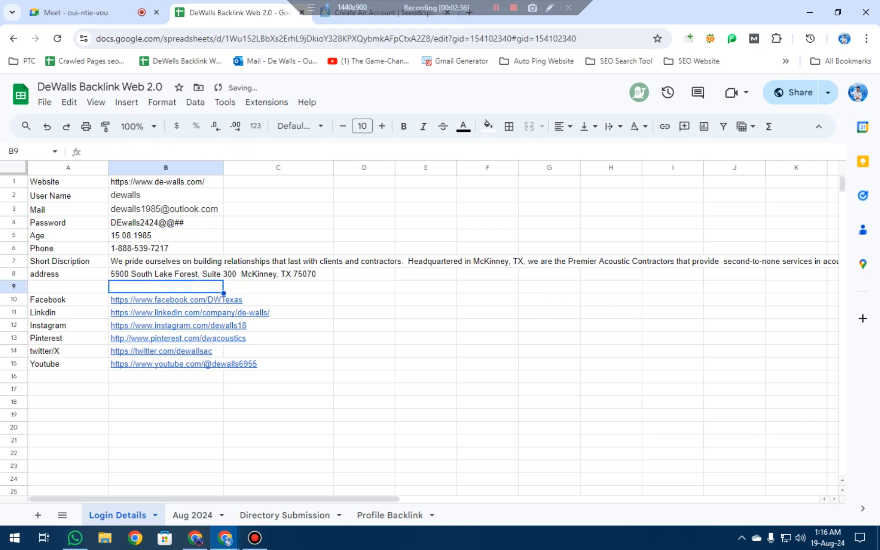
- Open the remaining company address in cell B8 to read its city
left_click(278, 299)
left_click(166, 274)
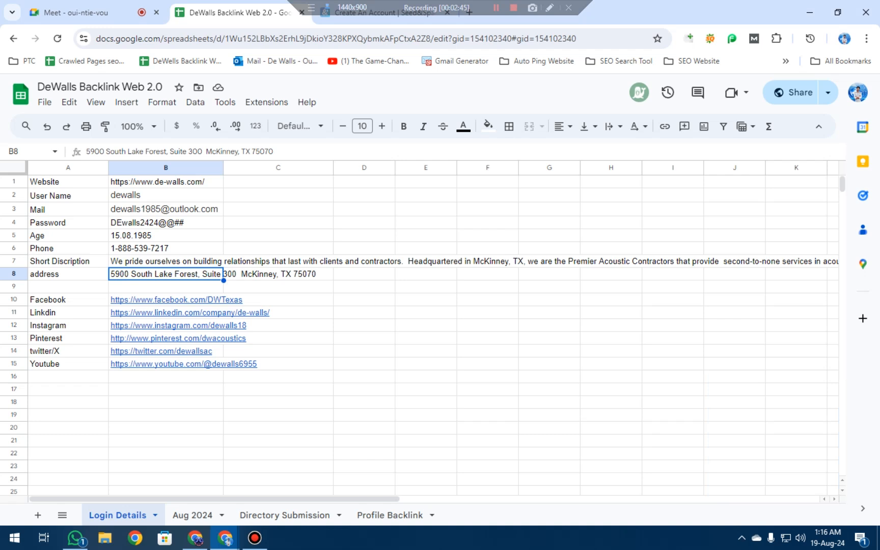
key("Return")
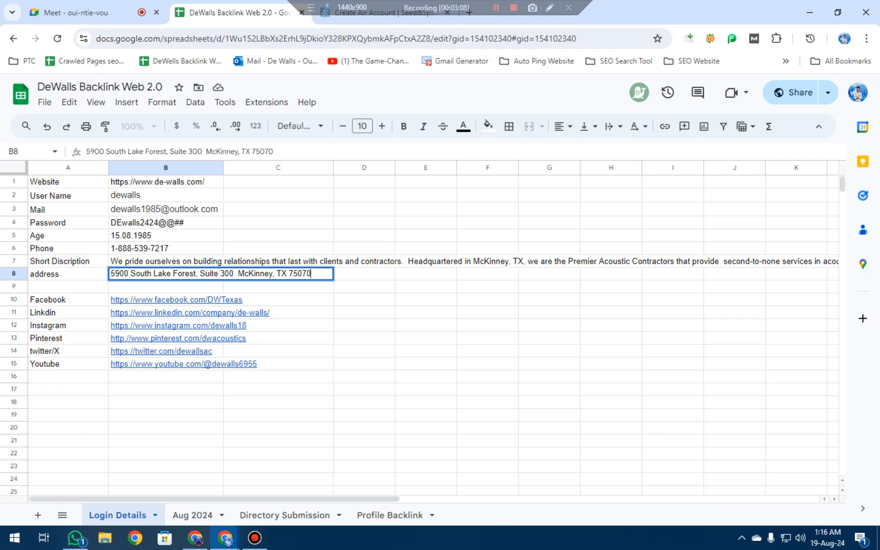
- Return to the Seed&Spark sign-up form, dismiss the RoboForm prompt, and search the city list for "south la"
key("ctrl+Tab")
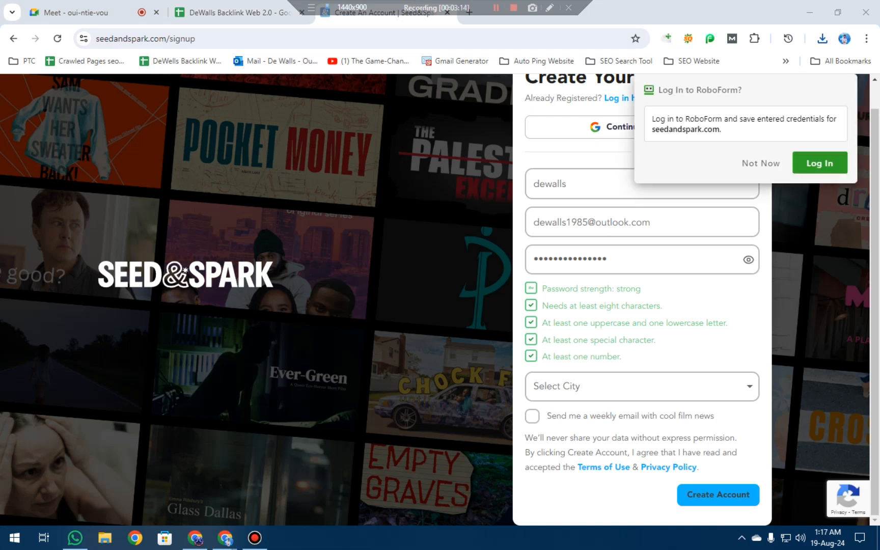
left_click(761, 163)
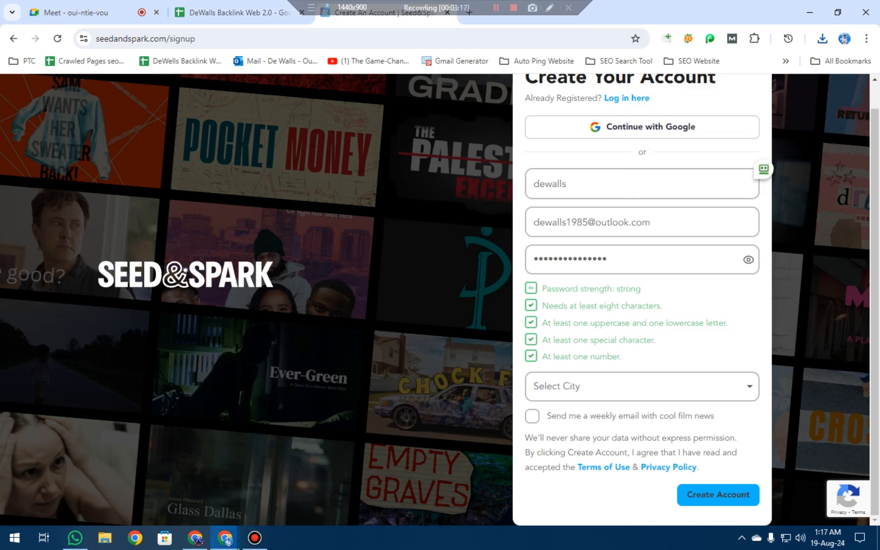
left_click(642, 386)
type("south la")
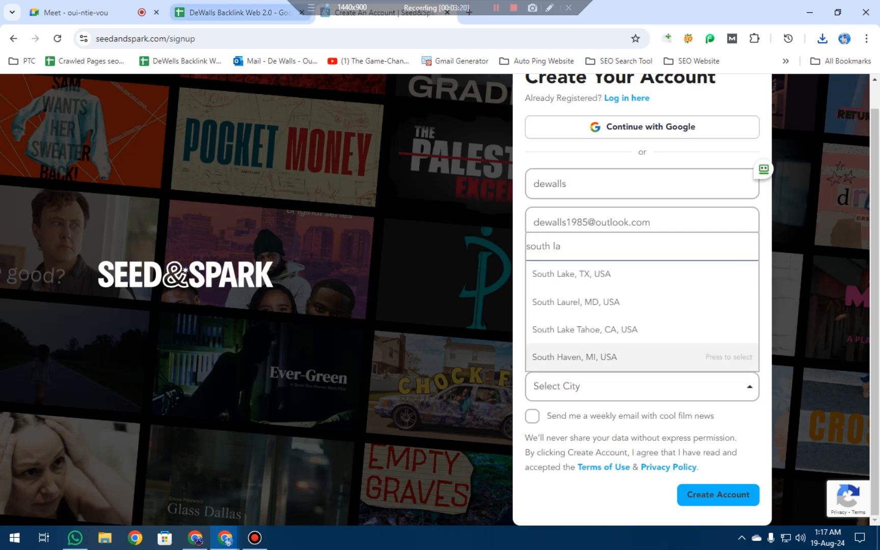
- Copy the street name from the company address in cell B8 of the Login Details sheet and return to the sign-up form
left_click(235, 12)
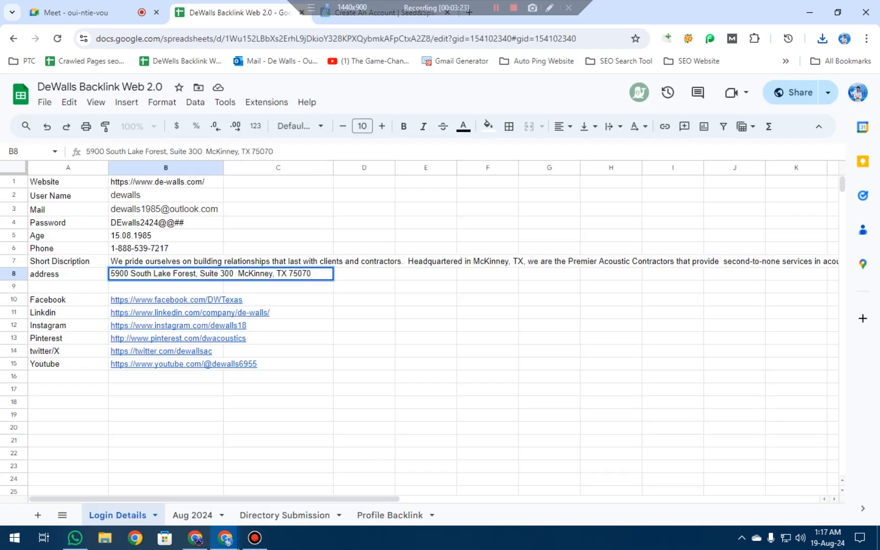
left_click_drag(131, 274, 196, 273)
key("ctrl+c")
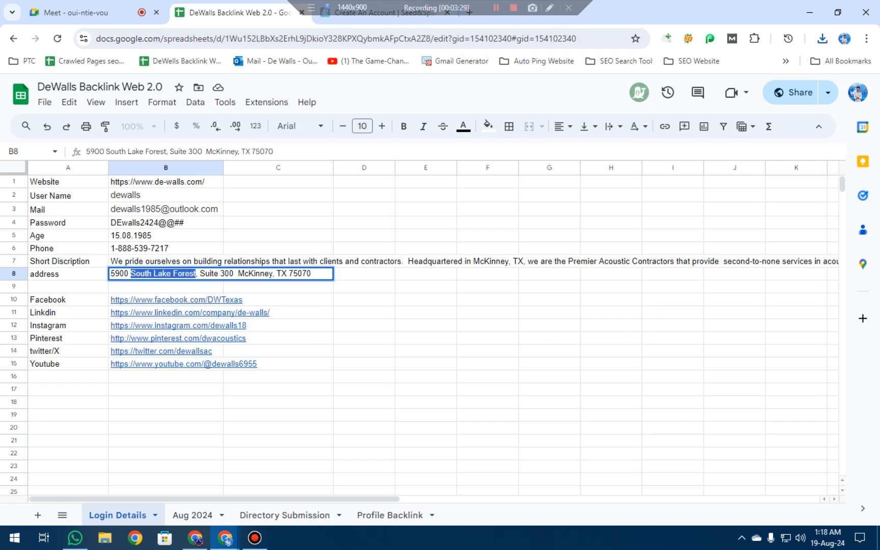
left_click(385, 14)
- Replace the city search text with the copied street name, choose "South Lake, TX, USA", and dismiss the RoboForm prompt
left_click(642, 386)
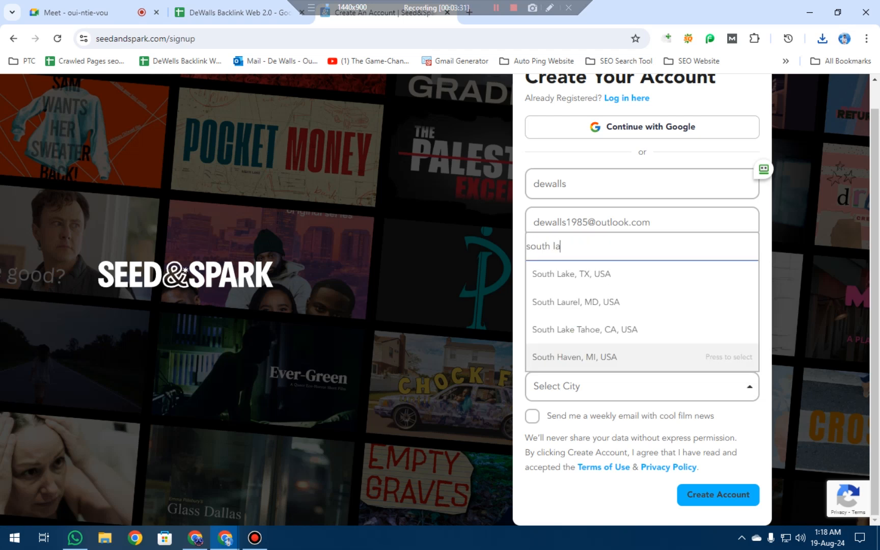
key("Up")
key("Up")
key("Up")
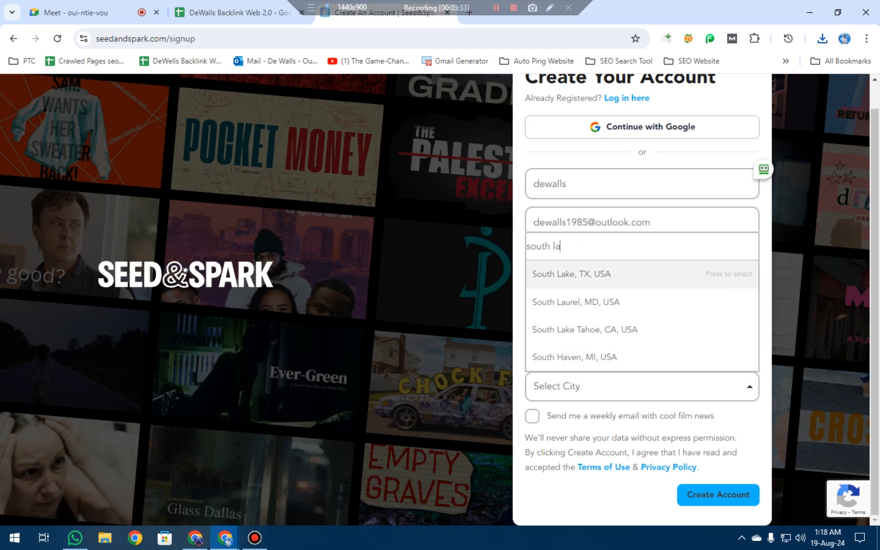
left_click_drag(563, 246, 525, 247)
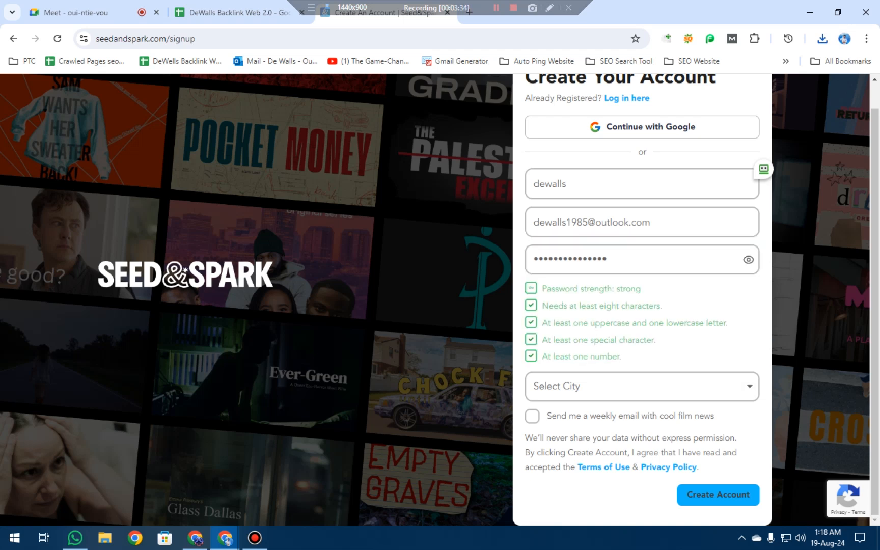
left_click(642, 387)
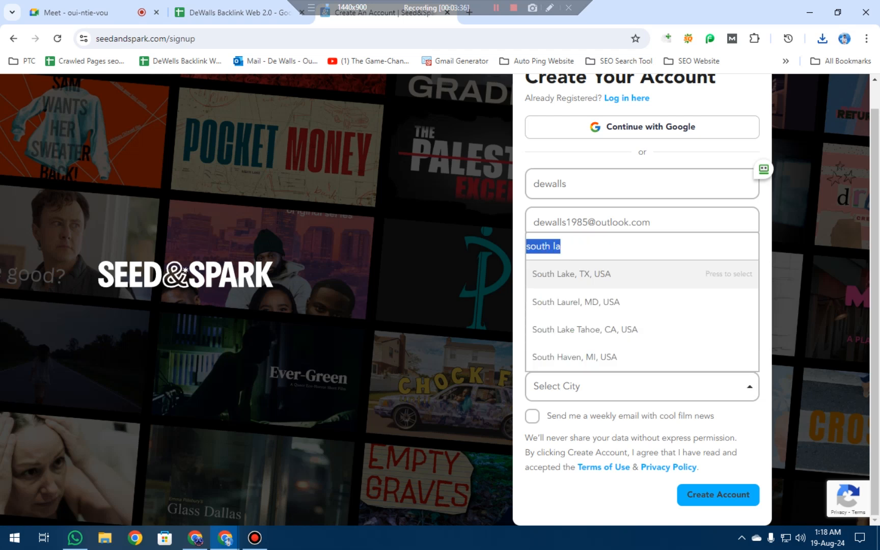
key("ctrl+v")
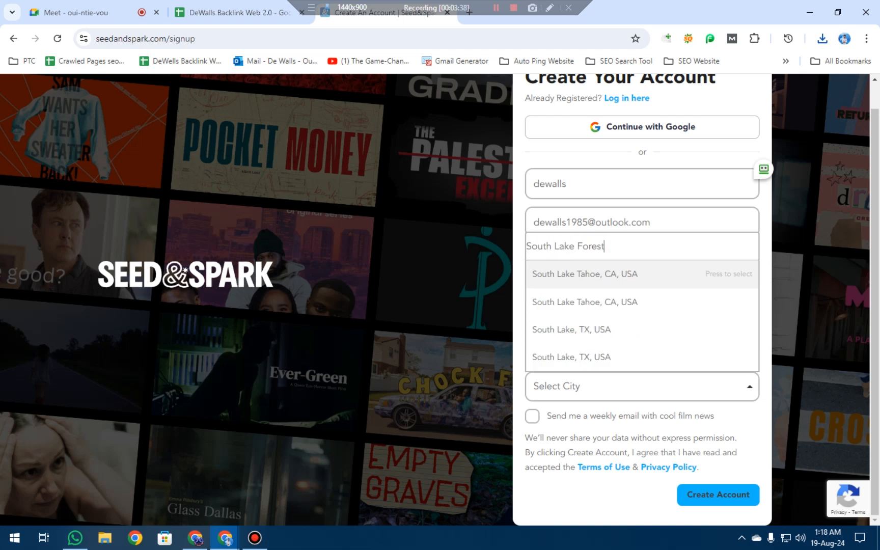
key("Down")
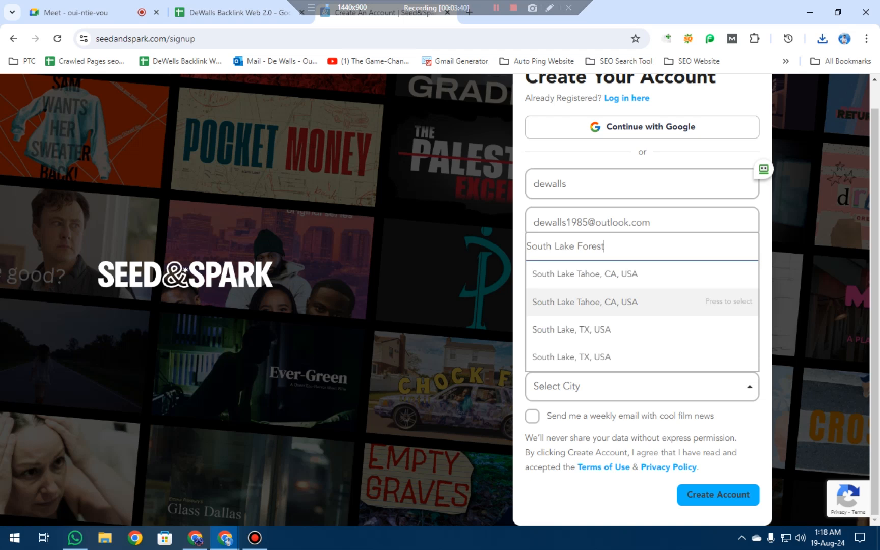
key("Down")
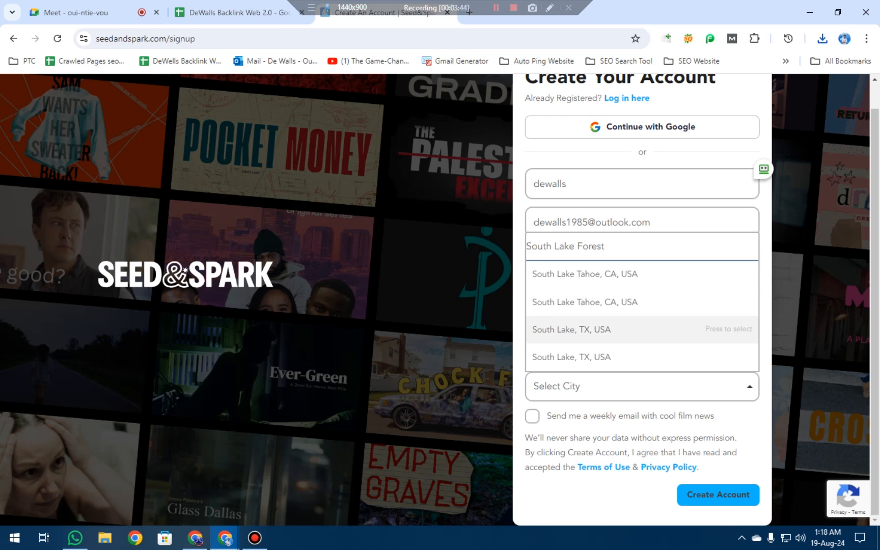
key("Return")
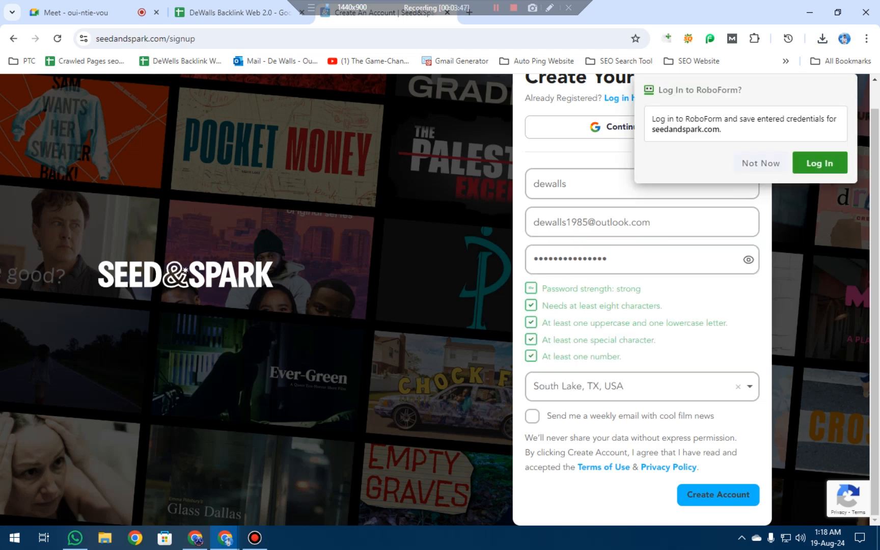
left_click(761, 164)
- Opt in to the weekly film news e-mail and submit the sign-up form to create the account
left_click(230, 13)
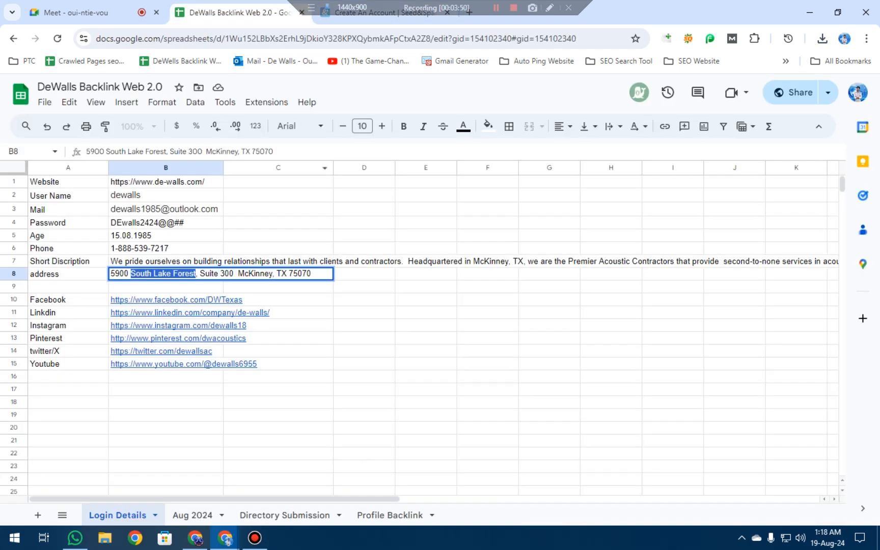
left_click(364, 287)
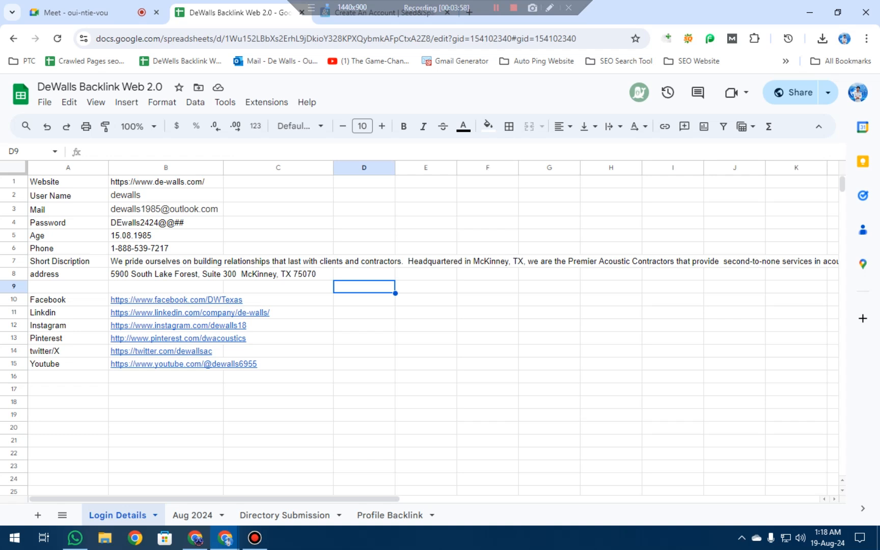
key("ctrl+Tab")
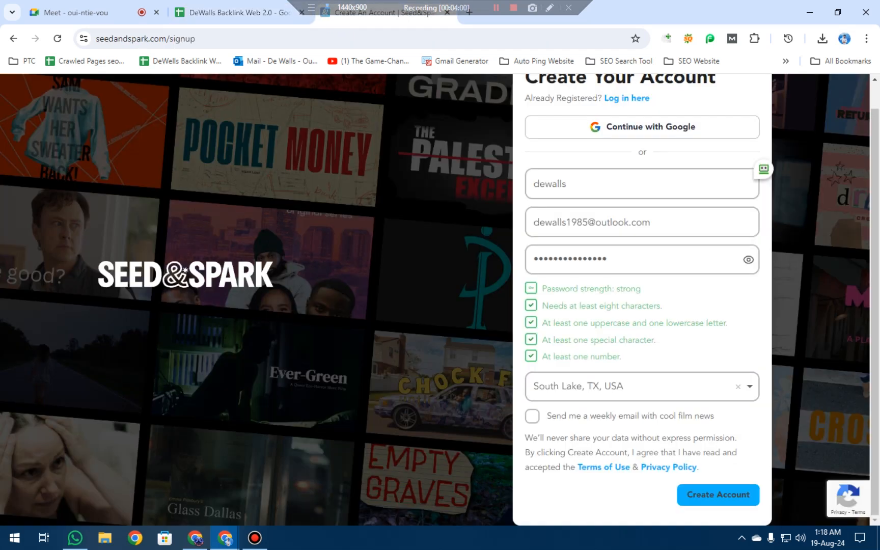
left_click(532, 417)
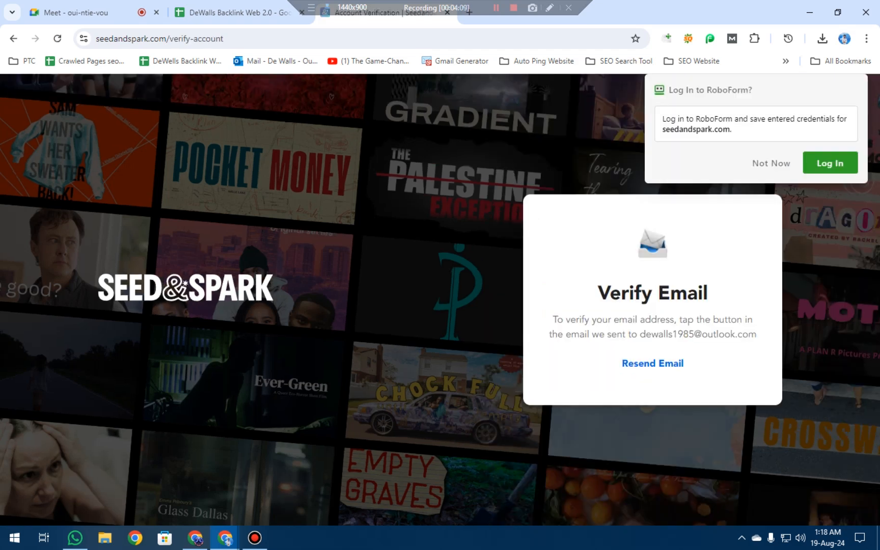
left_click(496, 7)
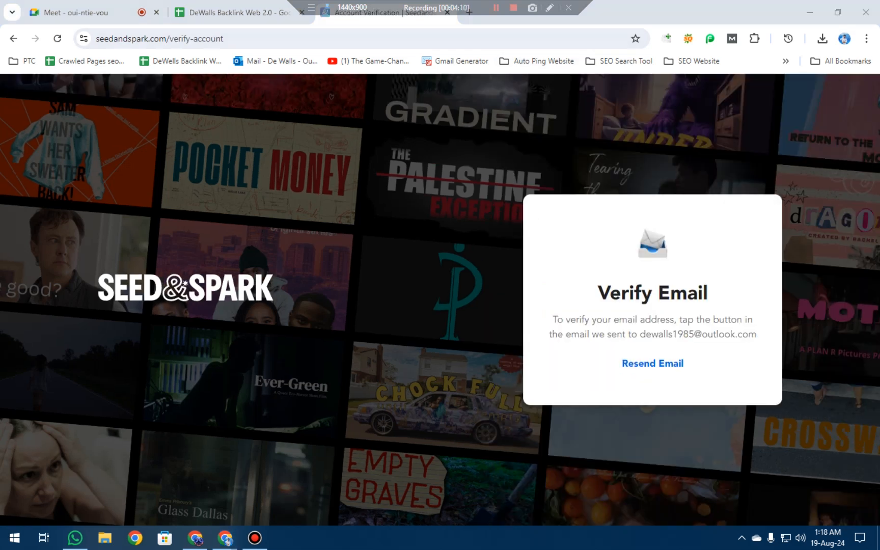
- Switch to the Outlook inbox, verify the account through the link in the Seed & Spark Support message, and close the mailbox
left_click(469, 13)
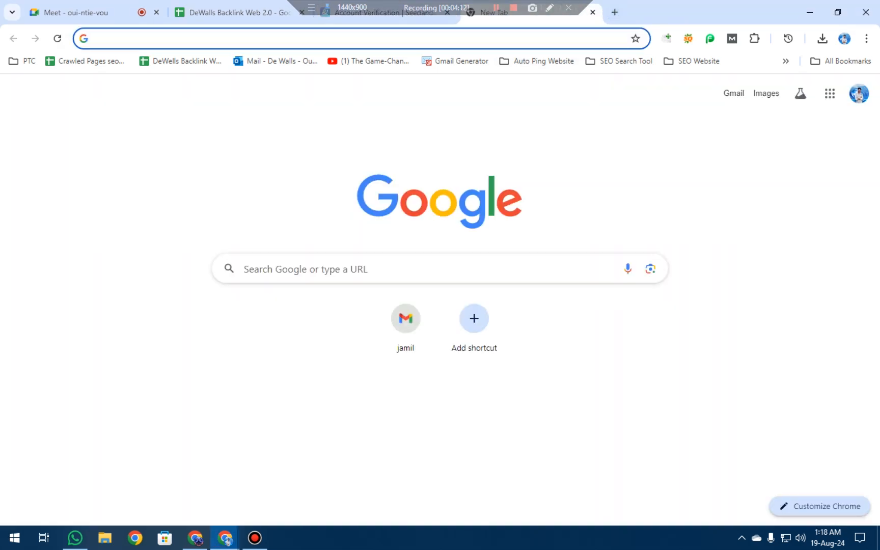
left_click(275, 61)
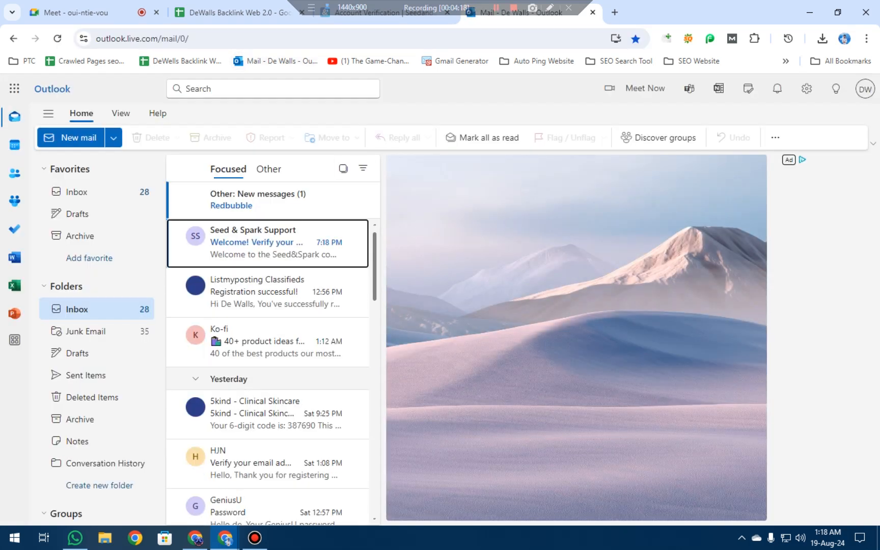
left_click(268, 249)
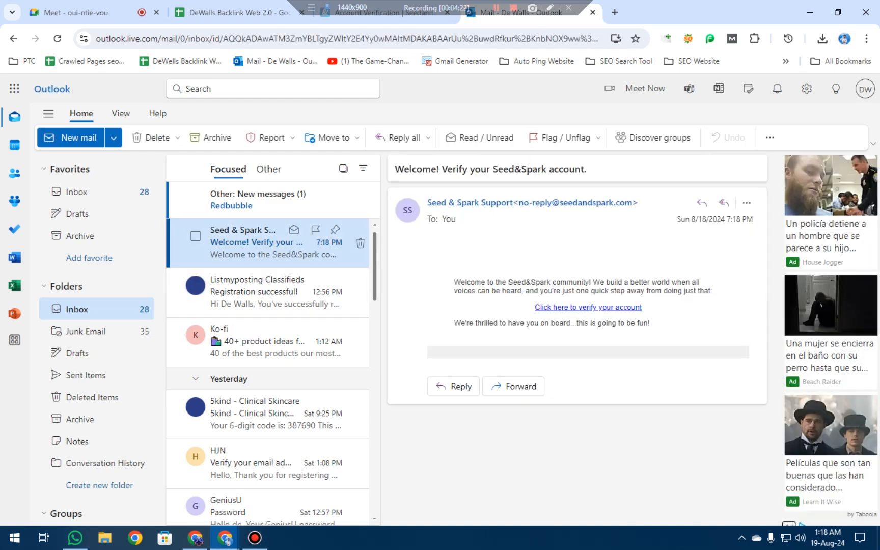
left_click(387, 13)
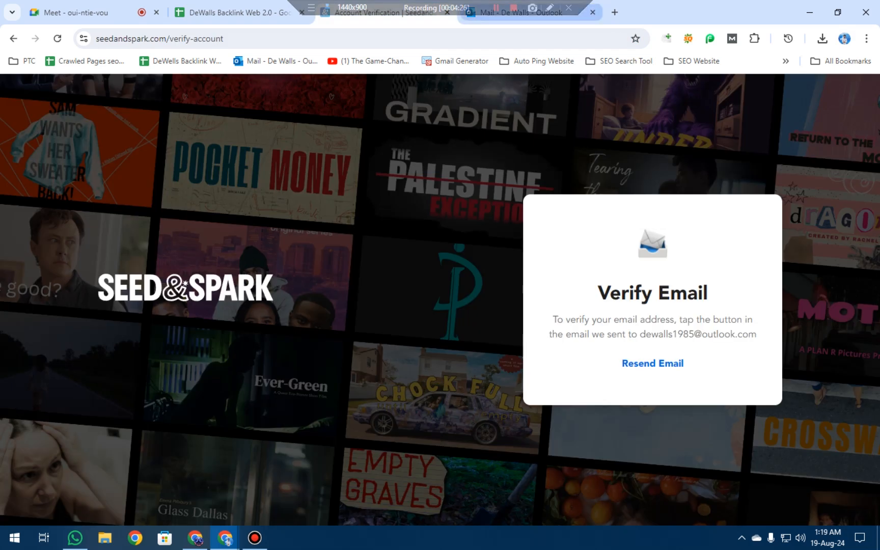
left_click(520, 12)
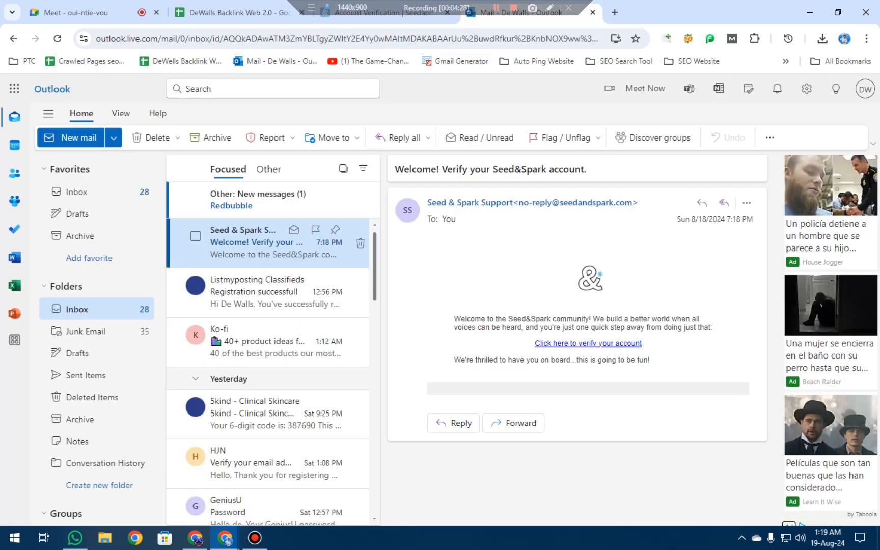
left_click(588, 343)
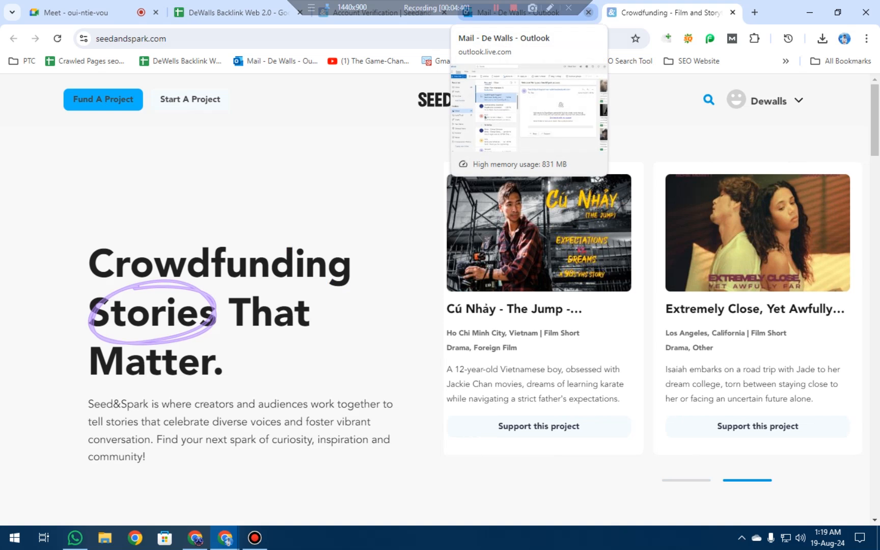
left_click(588, 12)
- View the new Dewalls profile on Seed&Spark and open its account management page
mouse_move(764, 100)
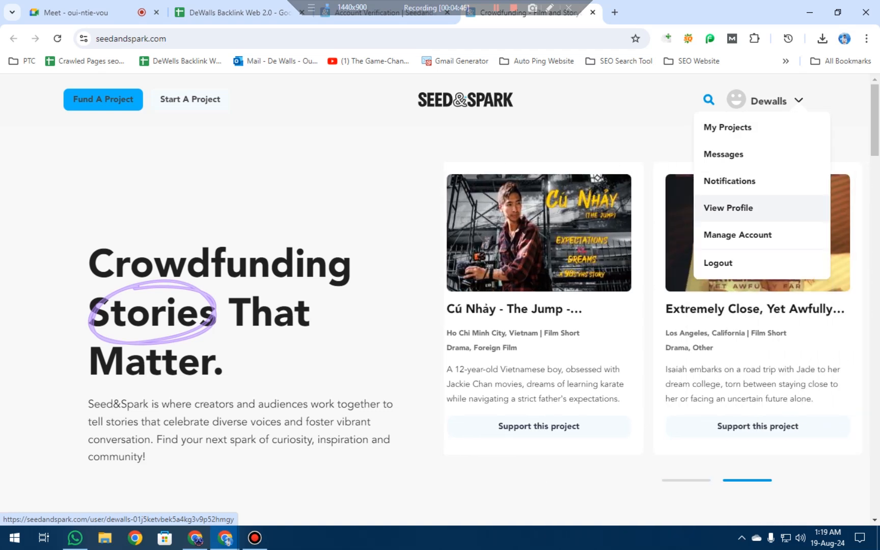
left_click(729, 208)
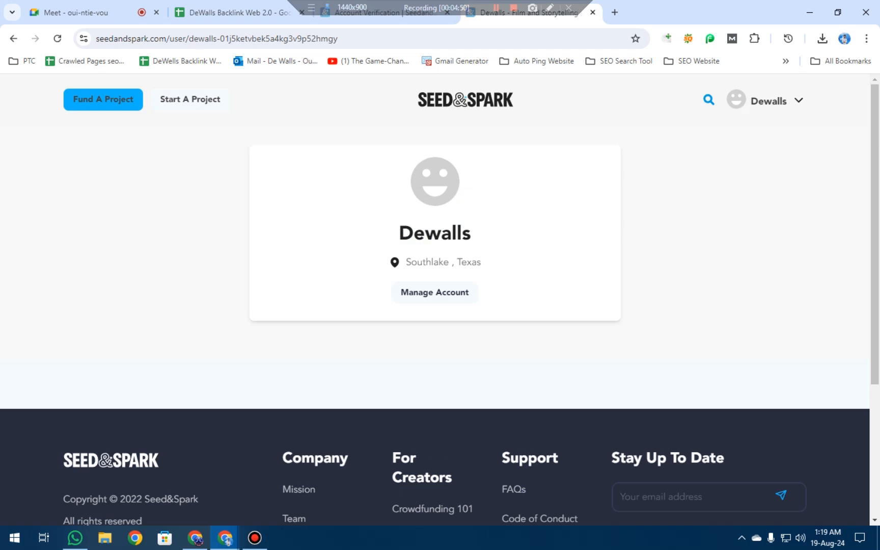
mouse_move(770, 101)
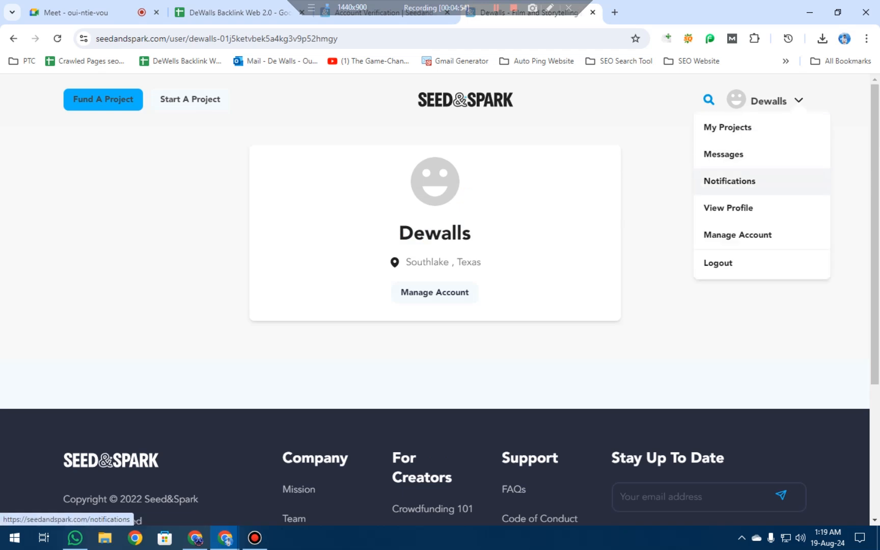
left_click(738, 235)
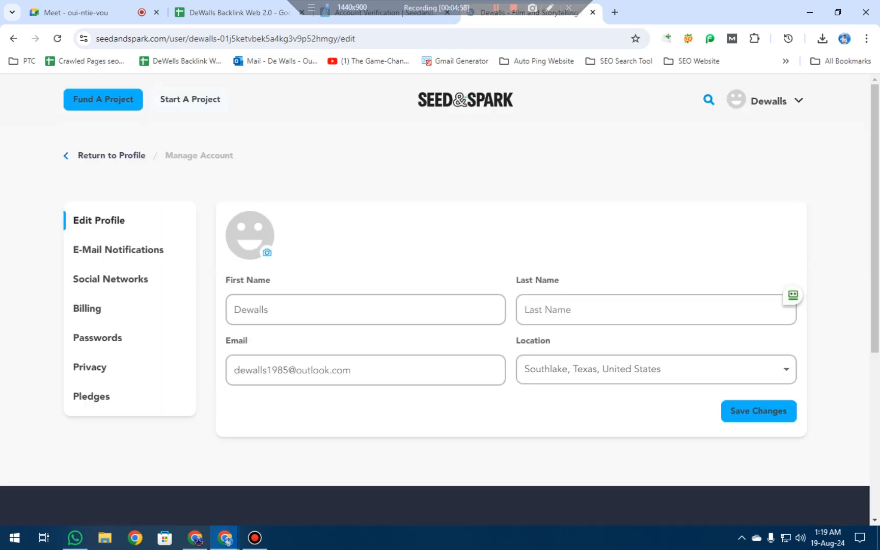
left_click(357, 310)
left_click(611, 310)
left_click(356, 310)
key("BackSpace")
key("BackSpace")
key("BackSpace")
key("BackSpace")
key("BackSpace")
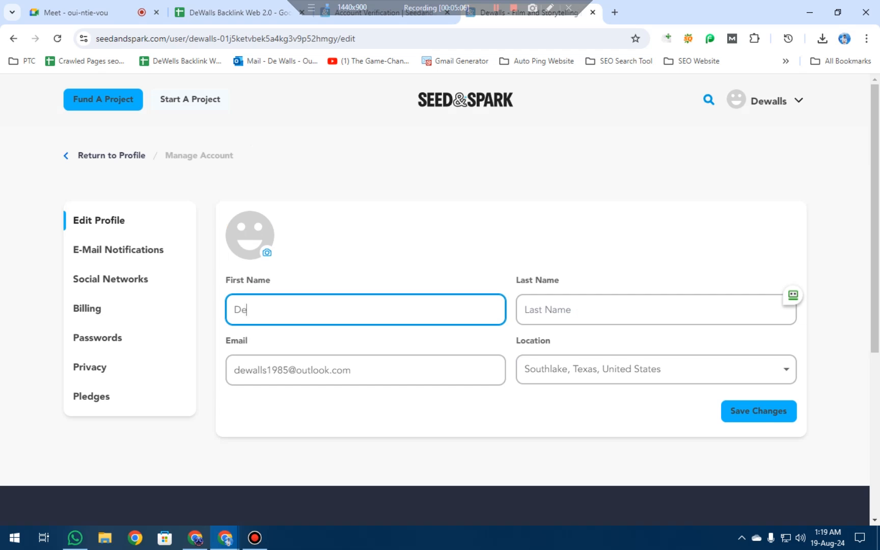
key("Tab")
type("walls")
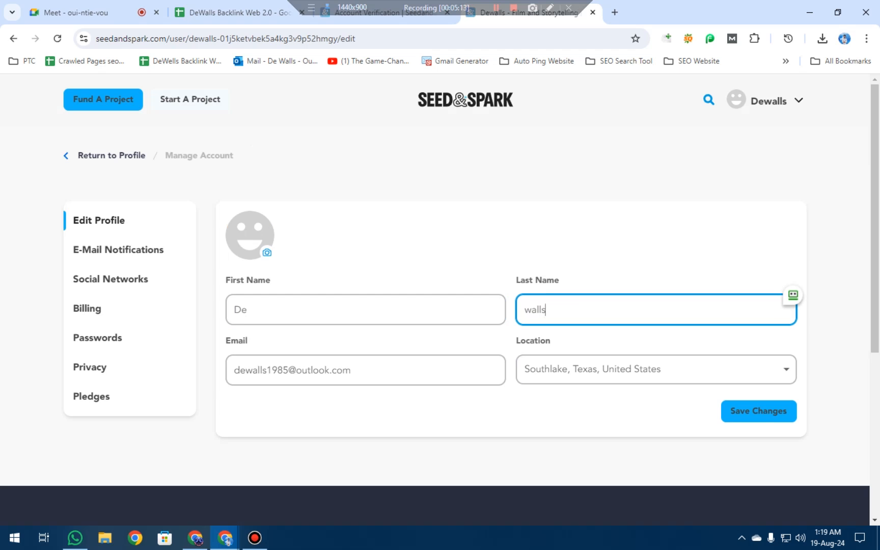
key("Return")
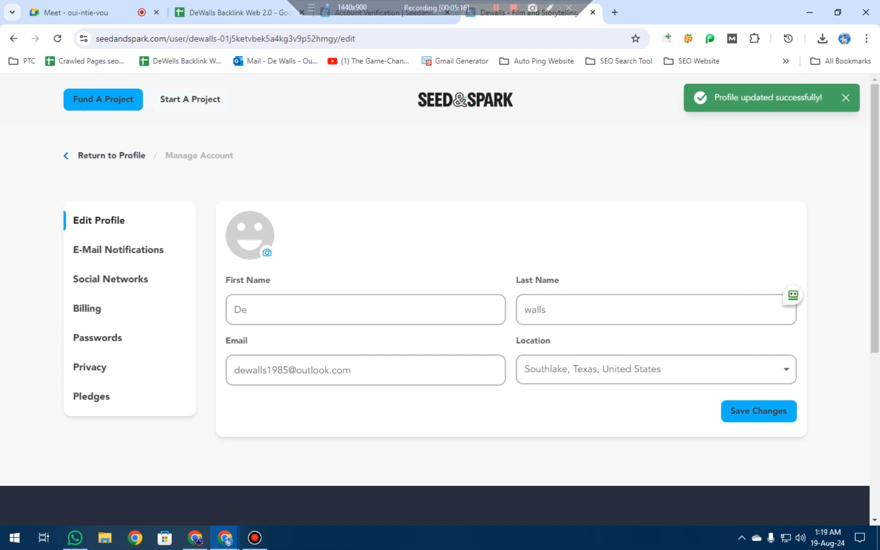
- Look through the e-mail notification settings and open the account's Social Networks settings
left_click(118, 250)
scroll(471, 306, "down", 3)
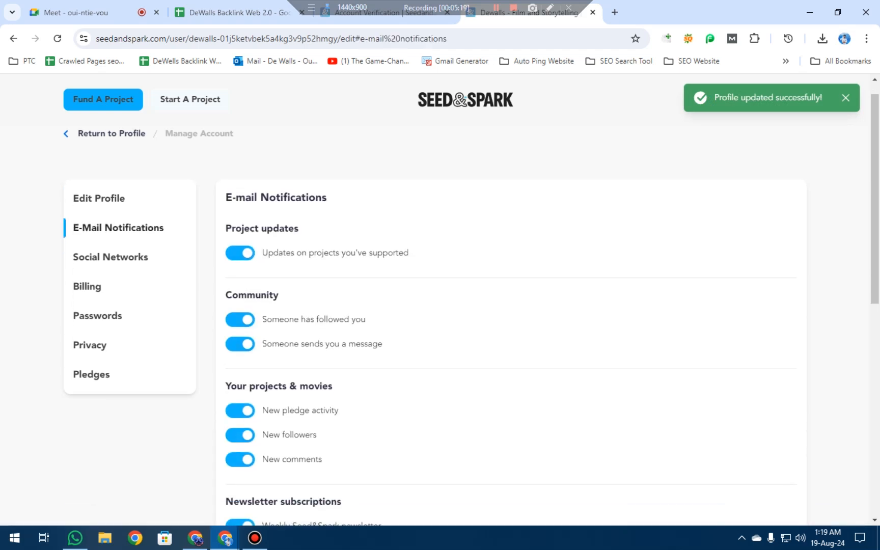
scroll(470, 305, "up", 3)
left_click(110, 280)
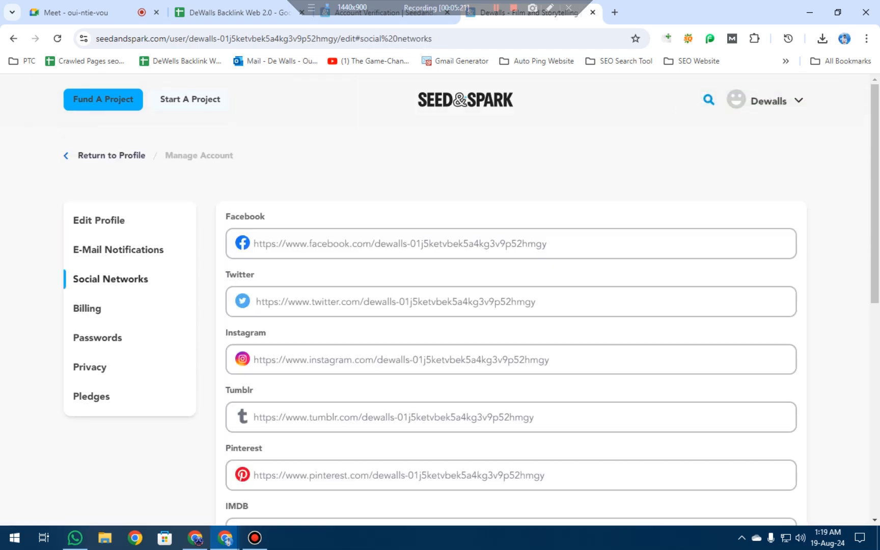
left_click(400, 244)
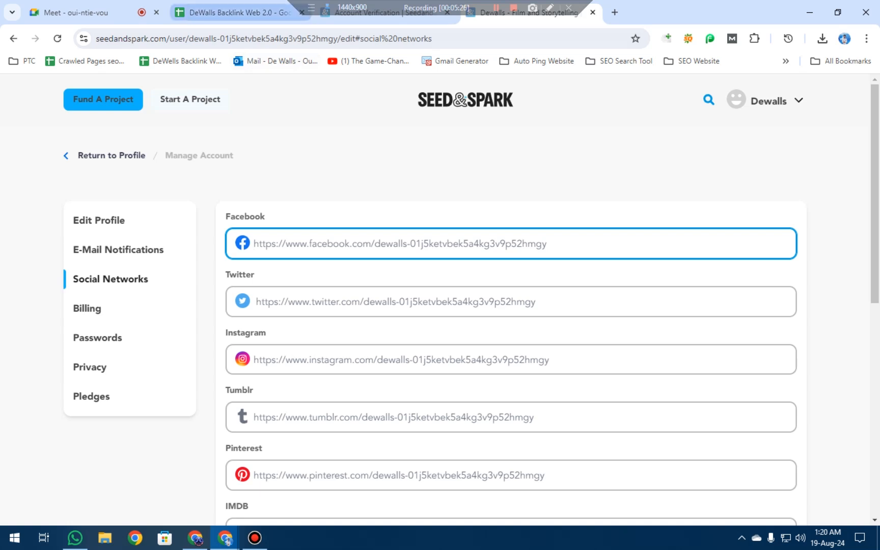
left_click(254, 13)
left_click(223, 301)
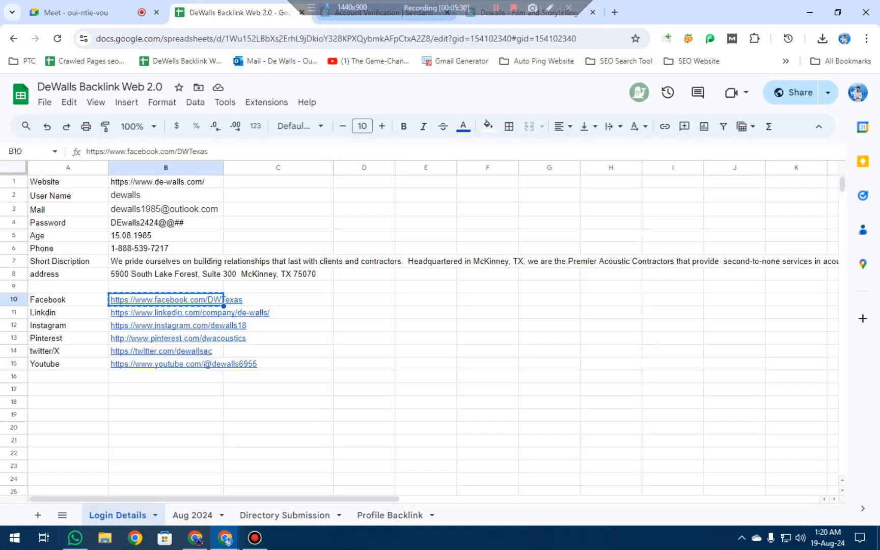
left_click(382, 13)
left_click(513, 8)
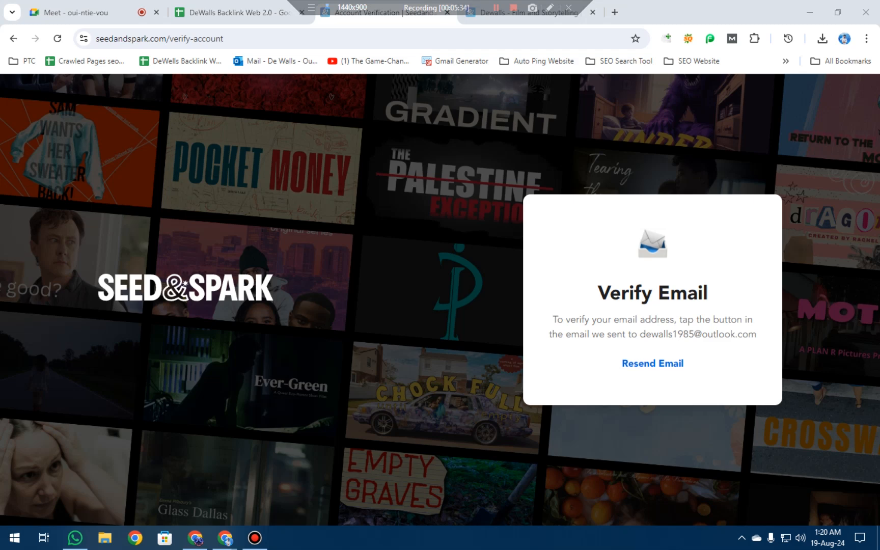
left_click(515, 18)
left_click_drag(514, 15, 369, 13)
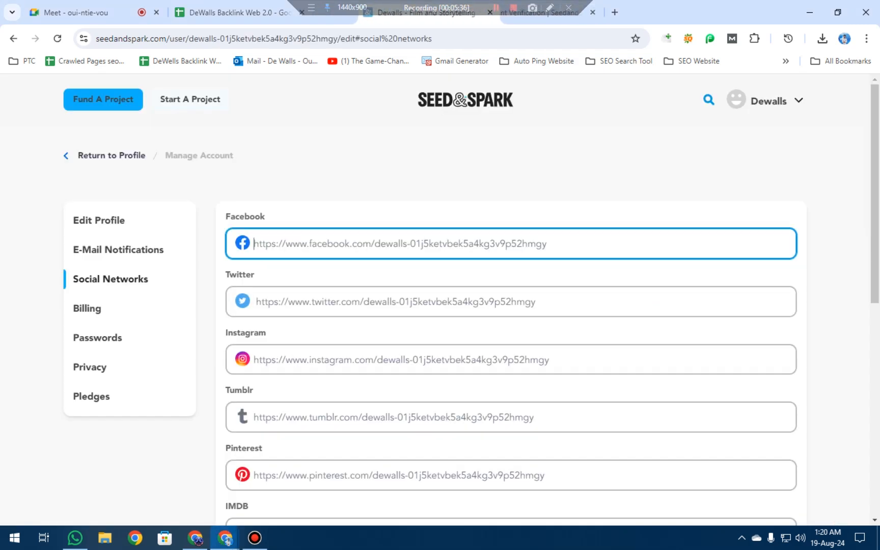
type("https://www.facebook.com/DWTexas")
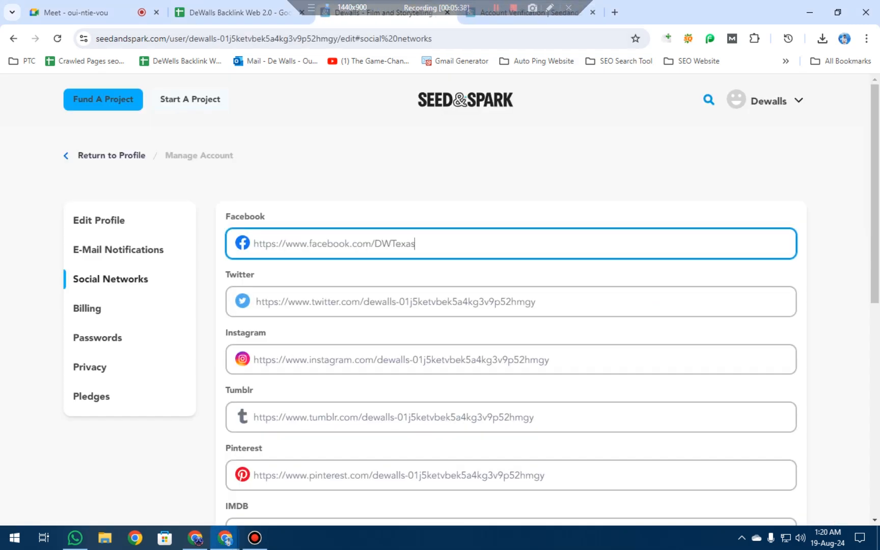
- Copy the LinkedIn link from the spreadsheet and look for a matching field among Seed&Spark's social networks
left_click(240, 13)
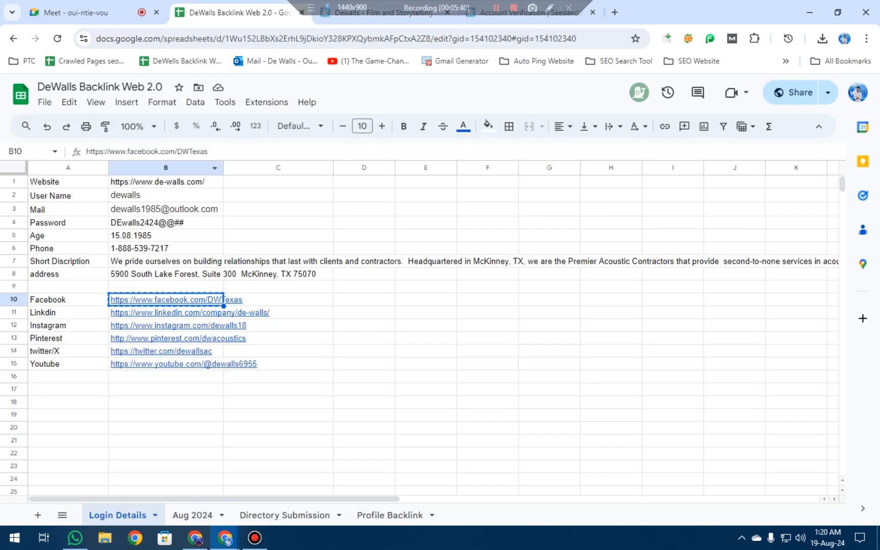
left_click(223, 312)
key("ctrl+c")
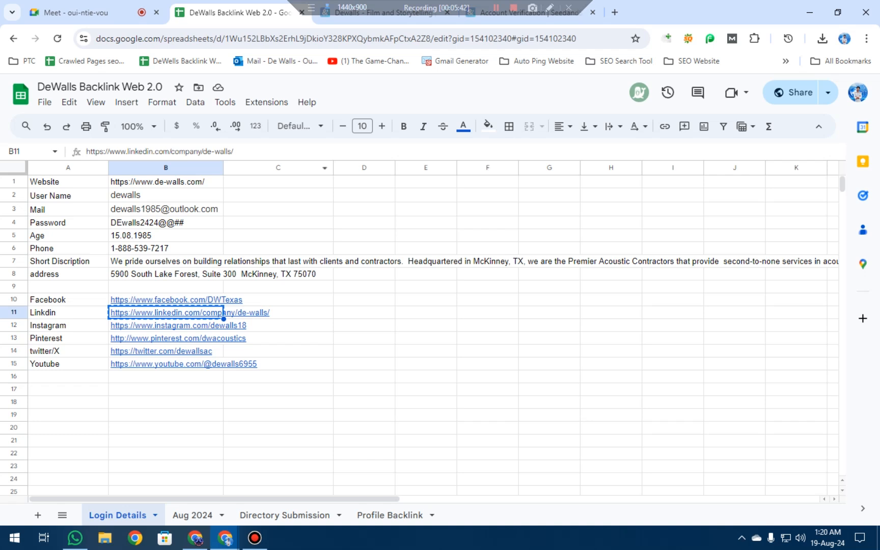
left_click(382, 12)
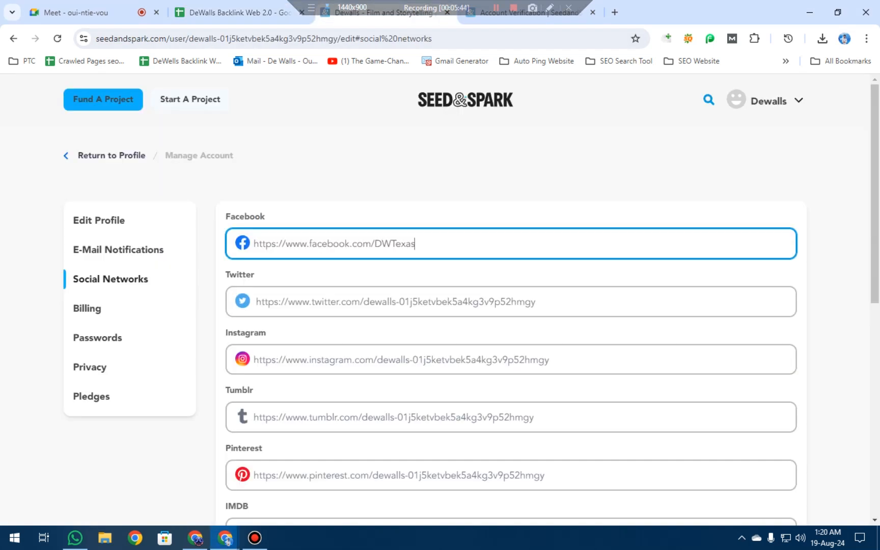
scroll(509, 306, "down", 2)
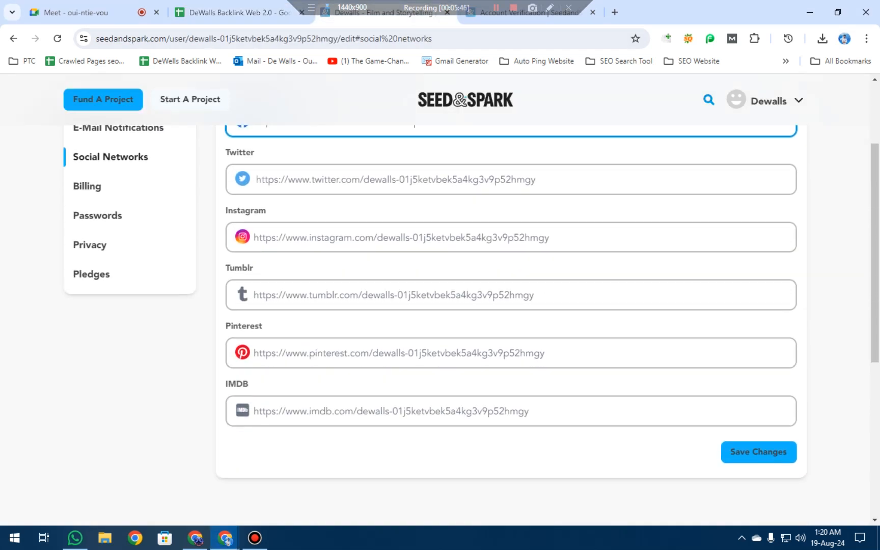
scroll(510, 306, "up", 1)
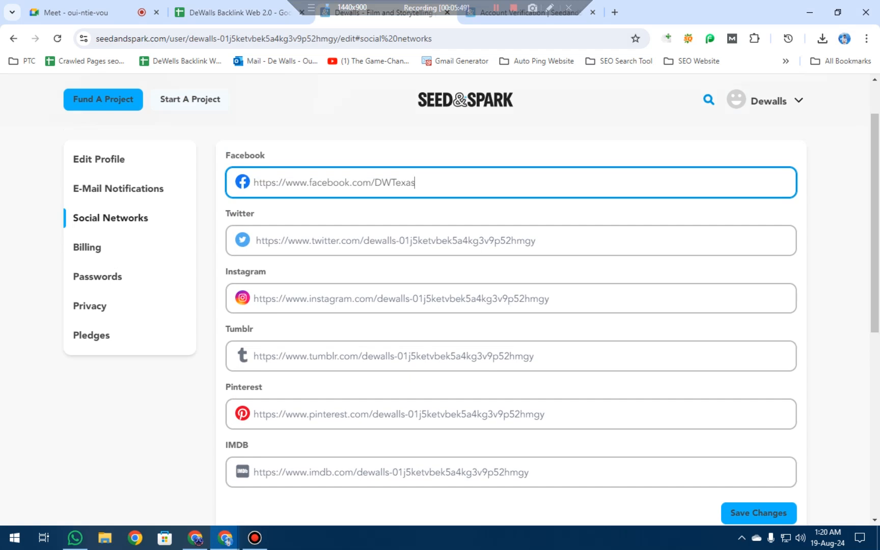
left_click(396, 240)
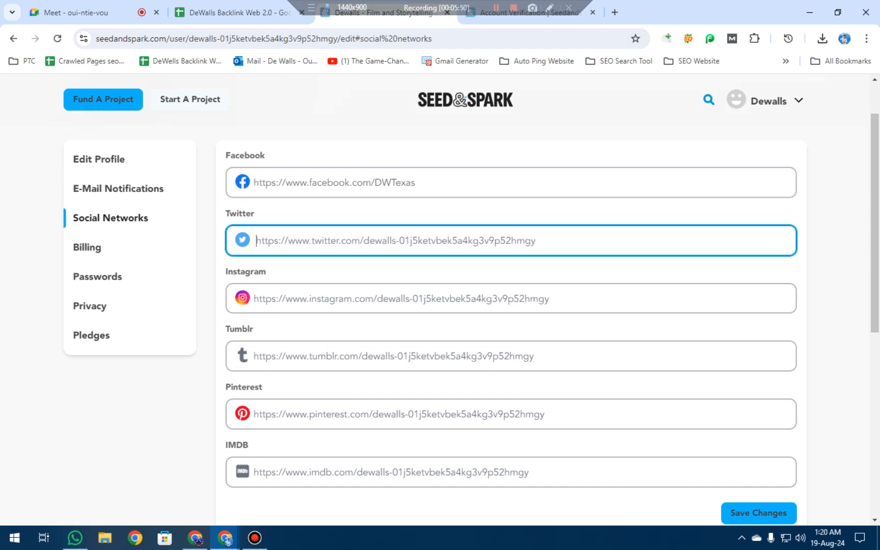
left_click(239, 12)
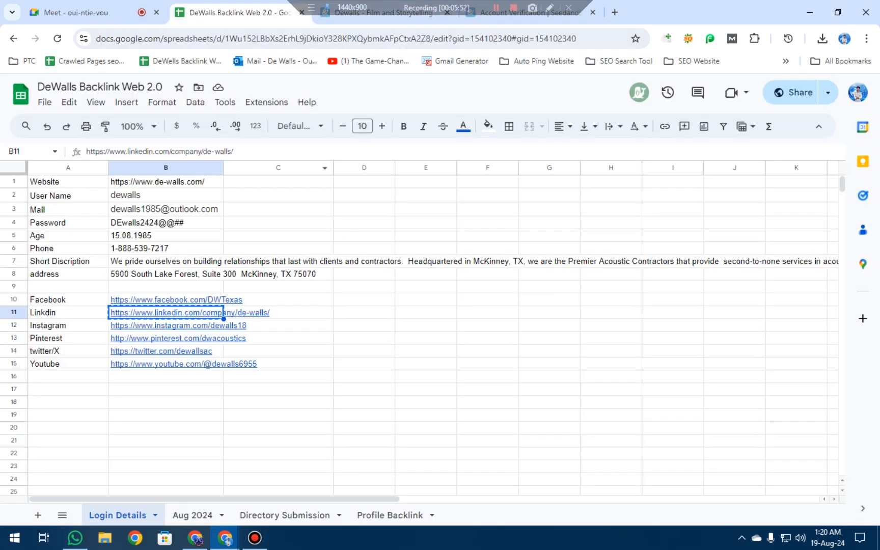
left_click(222, 325)
key("ctrl+c")
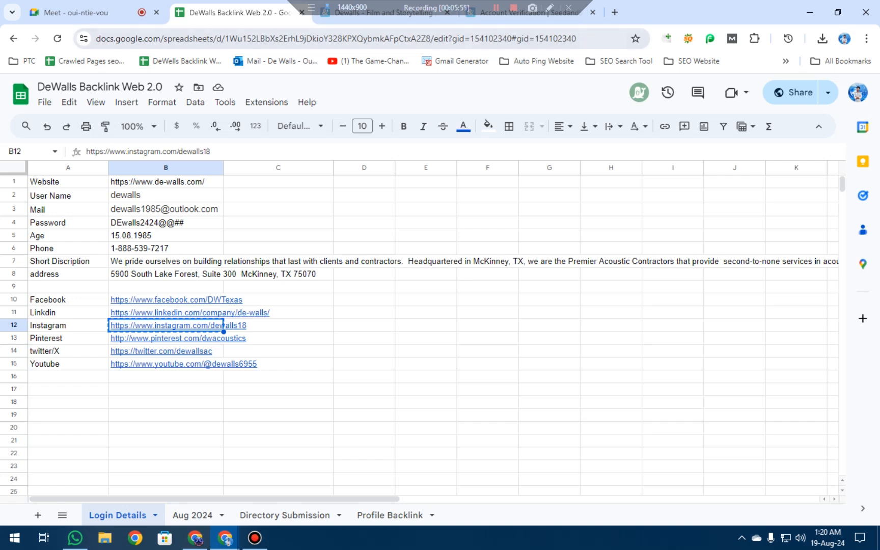
left_click(380, 12)
left_click(395, 299)
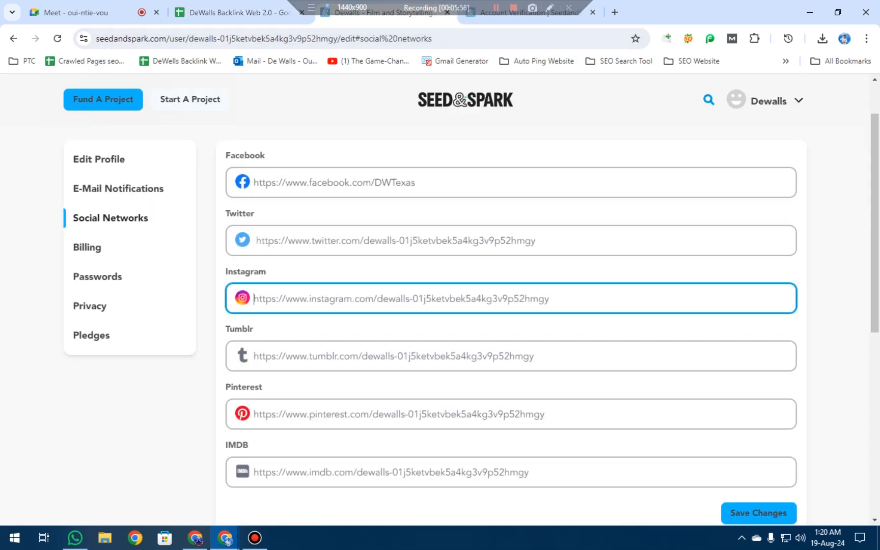
key("ctrl+v")
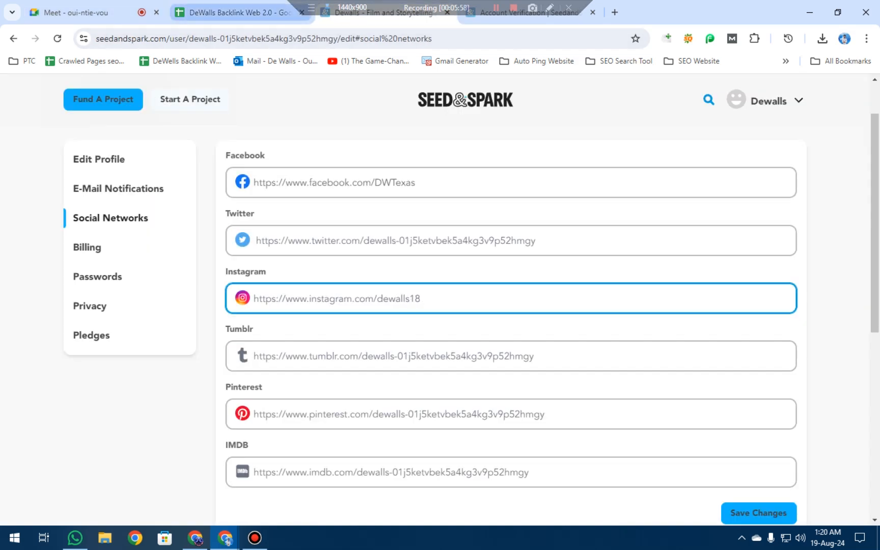
left_click(235, 12)
left_click(168, 351)
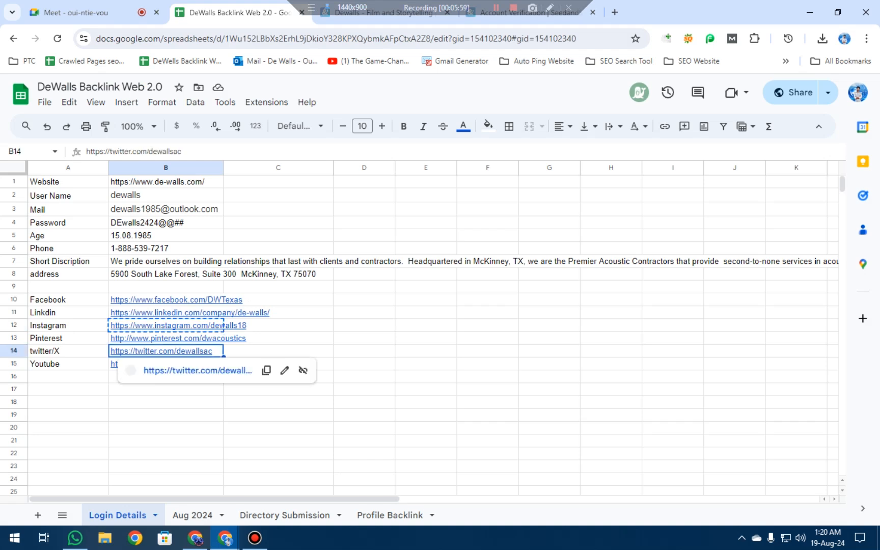
key("ctrl+c")
left_click(382, 13)
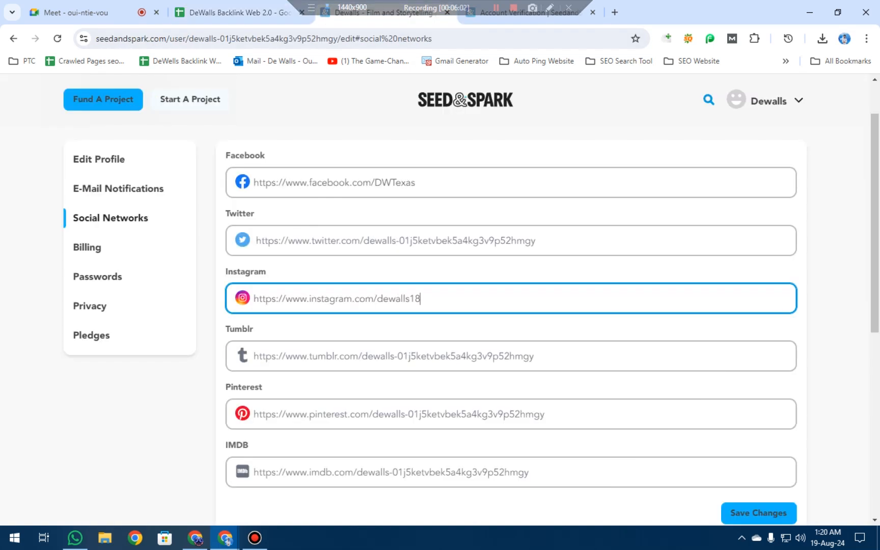
key("Tab")
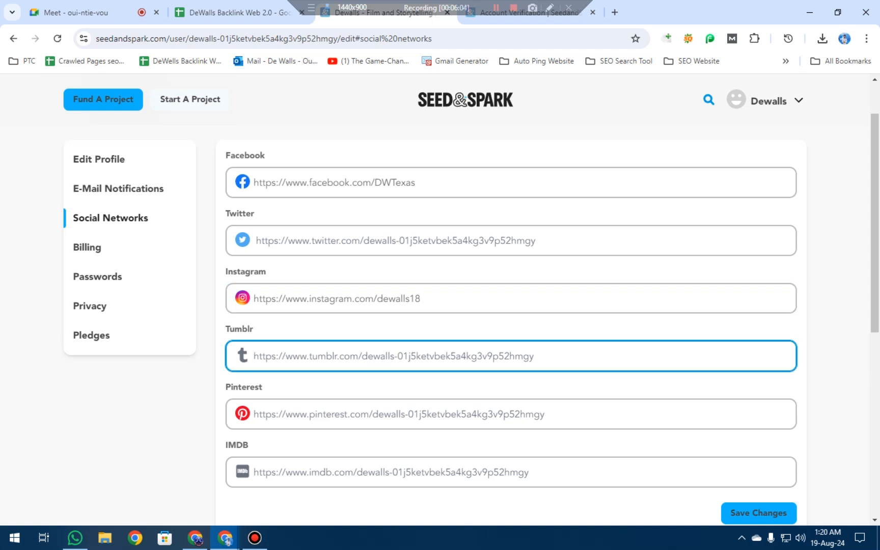
key("ctrl+v")
key("ctrl+shift+Tab")
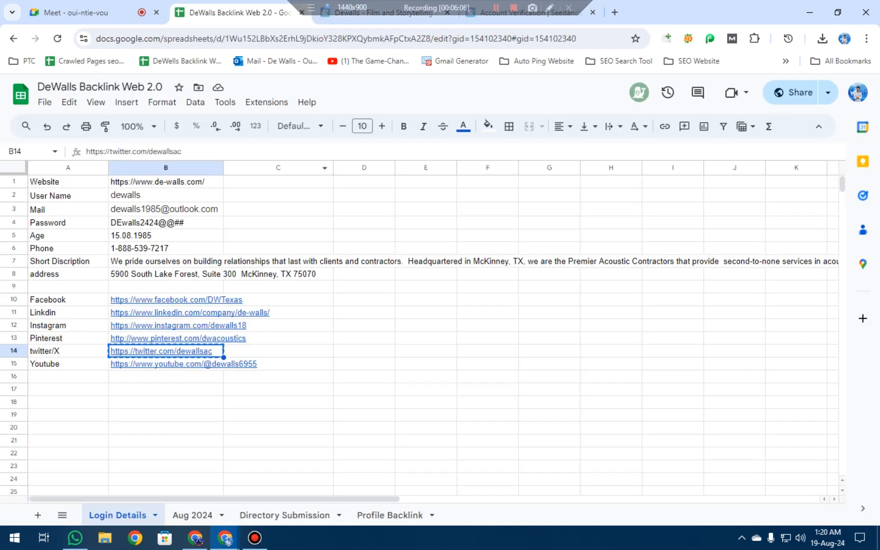
left_click(222, 338)
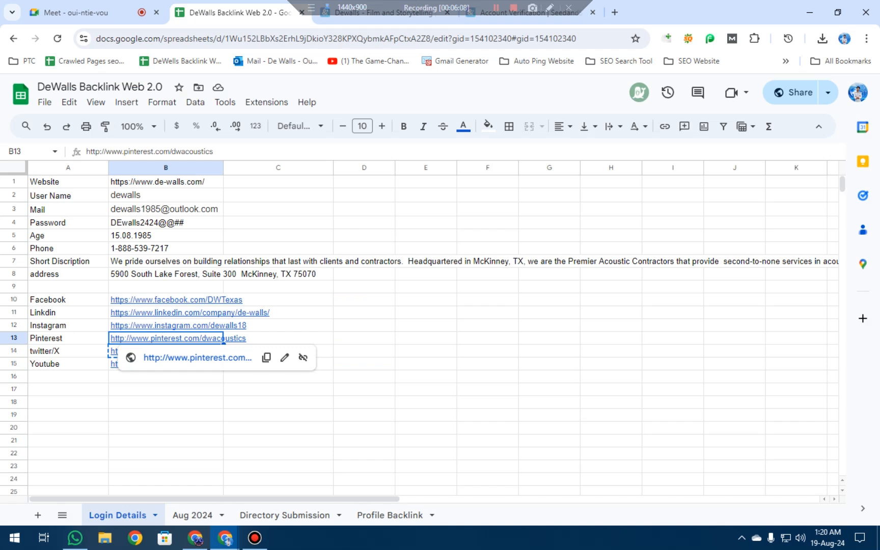
key("ctrl+c")
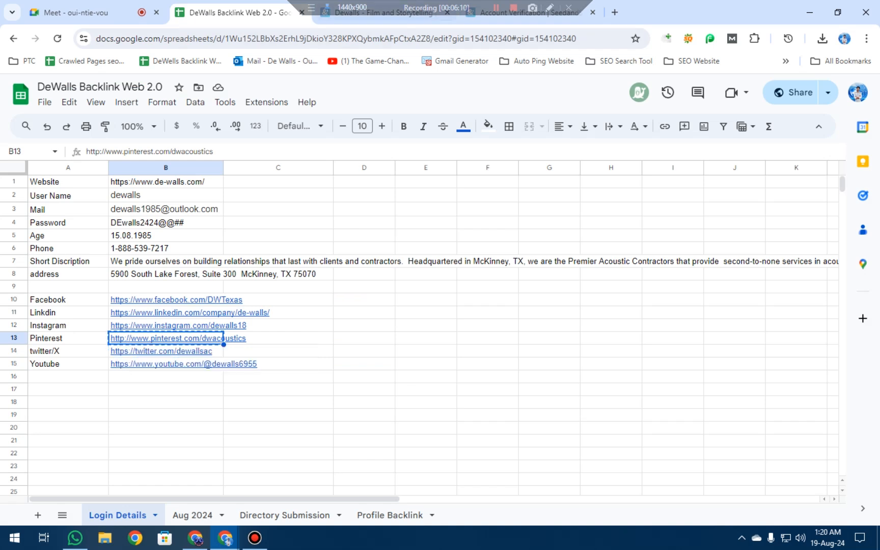
key("ctrl+Tab")
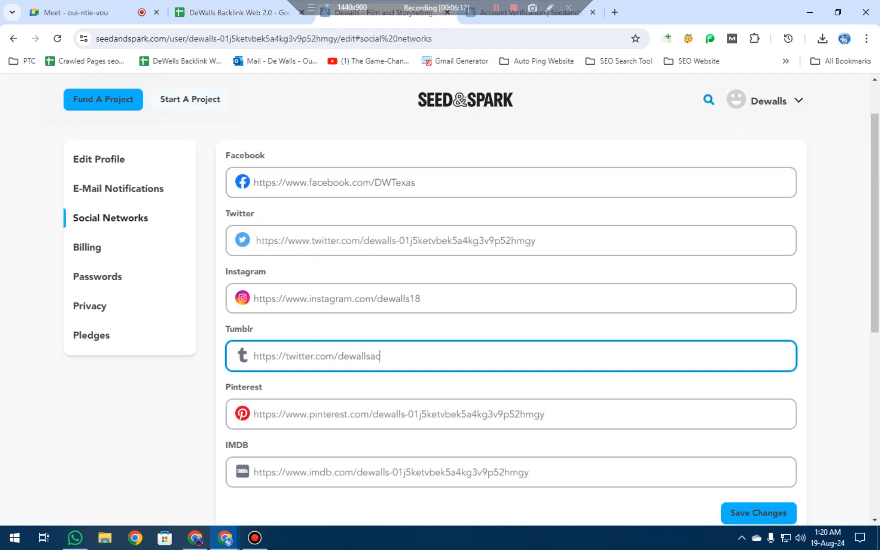
left_click(254, 414)
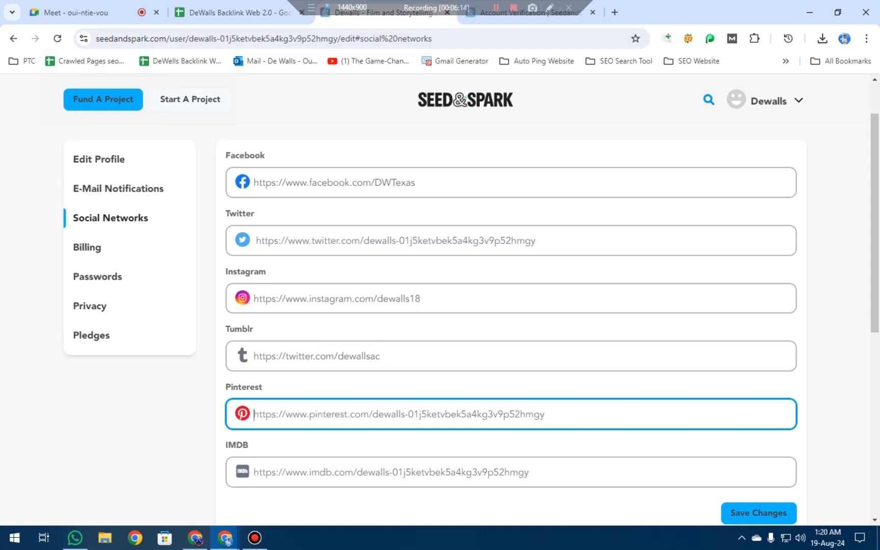
key("ctrl+v")
left_click(256, 240)
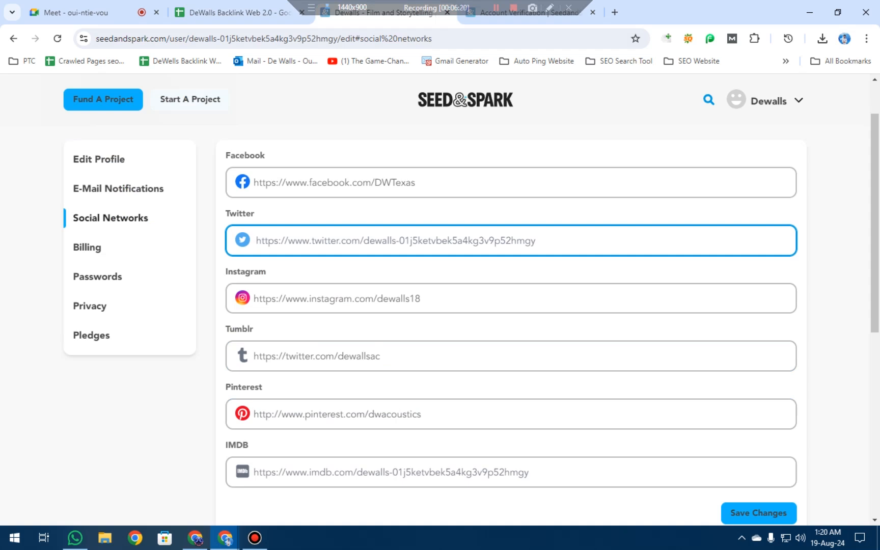
left_click_drag(381, 357, 253, 356)
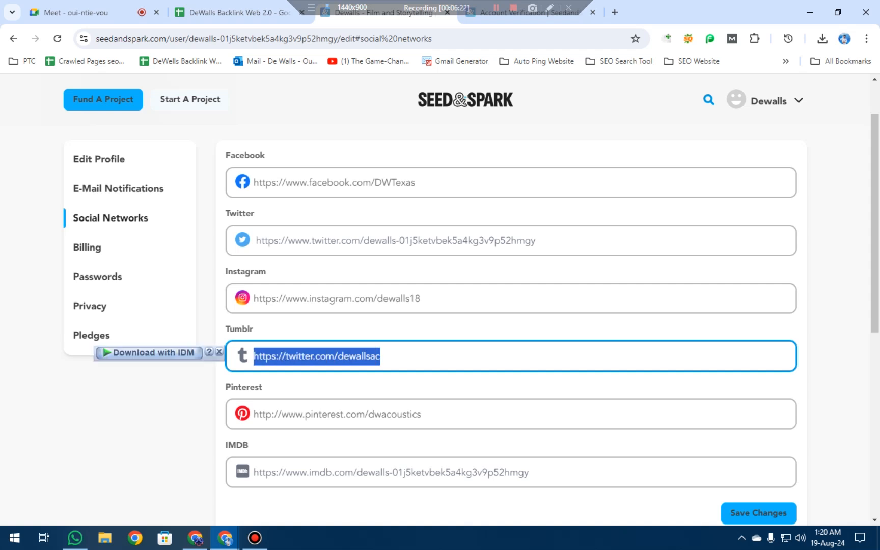
left_click(256, 241)
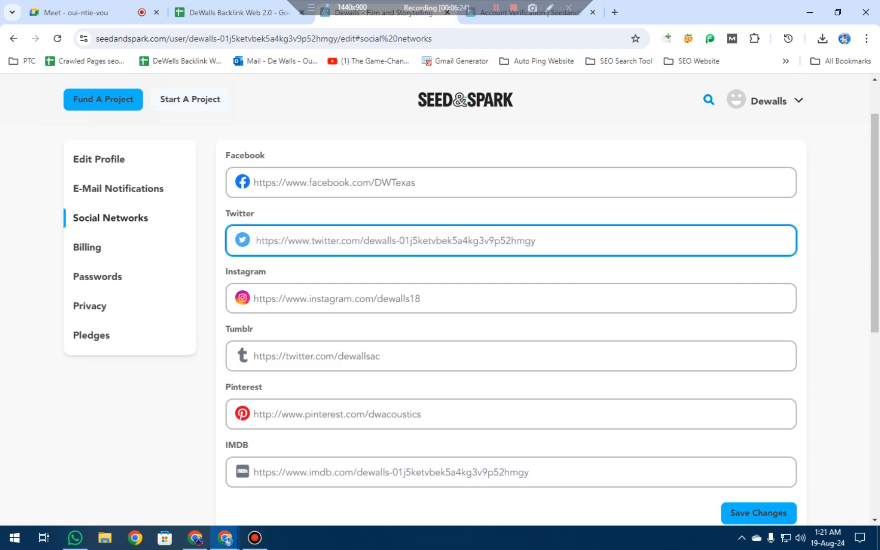
key("ctrl+v")
scroll(440, 306, "down", 2)
scroll(440, 305, "up", 1)
left_click(759, 452)
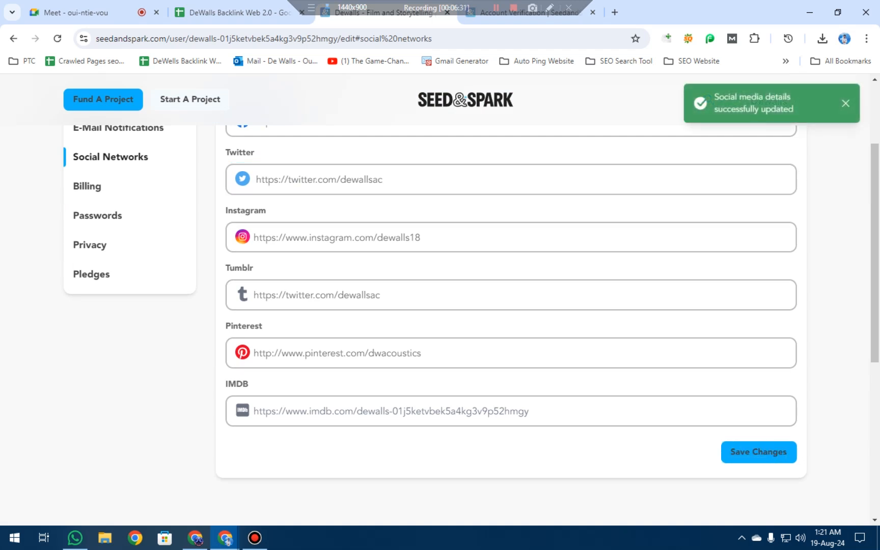
- Look through the account's Billing, Privacy and Pledges settings
left_click(87, 187)
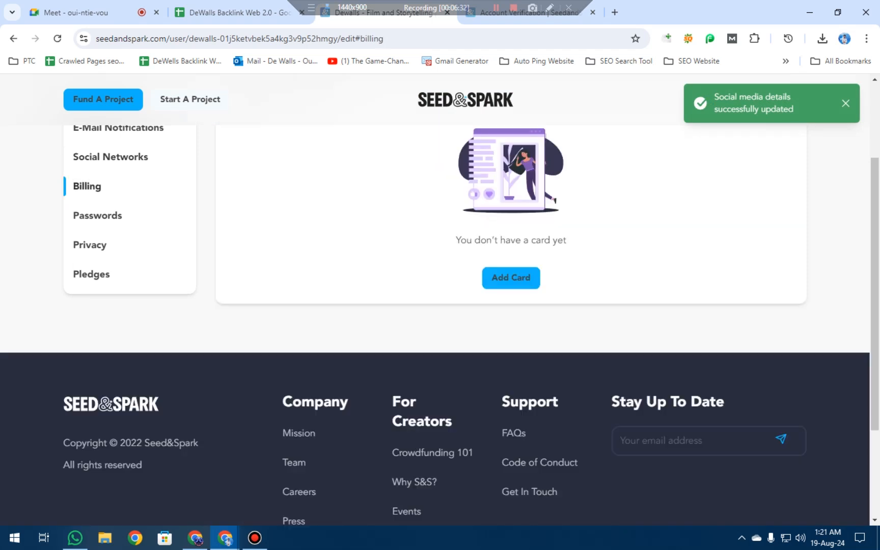
scroll(441, 306, "up", 1)
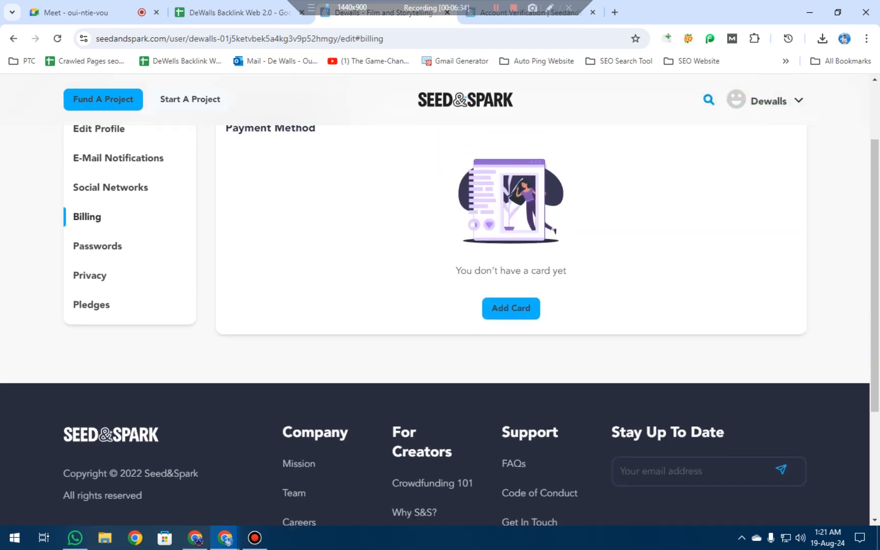
left_click(90, 306)
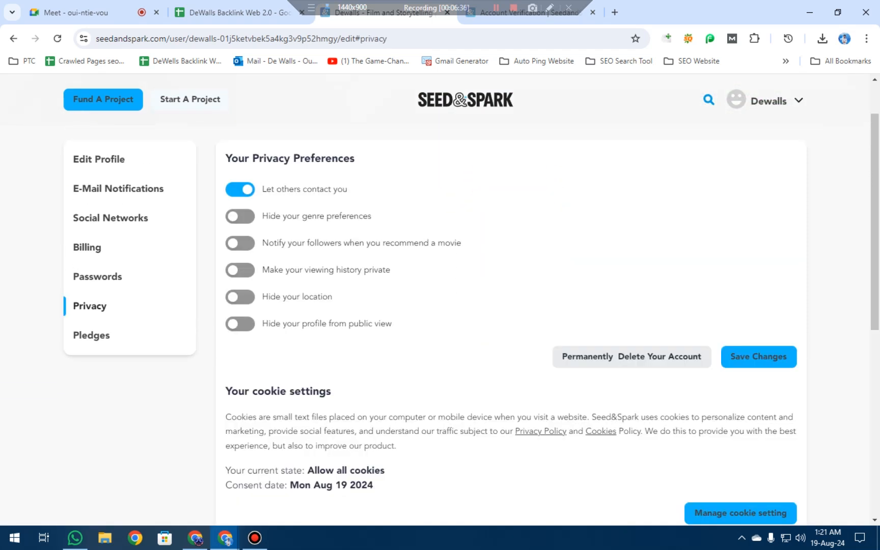
scroll(440, 305, "down", 2)
scroll(440, 305, "up", 2)
left_click(91, 335)
scroll(435, 306, "up", 1)
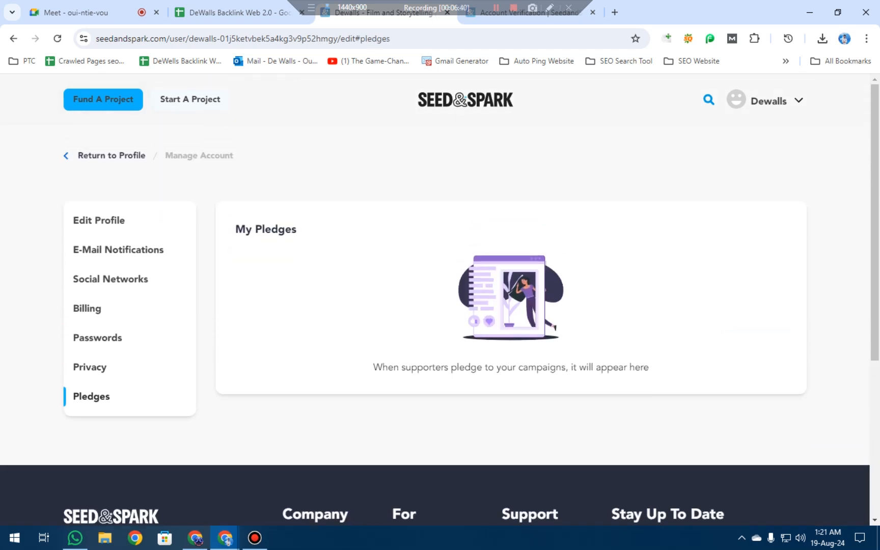
- Upload the dewalls image from the Desktop as the profile picture and save the profile changes
left_click(99, 221)
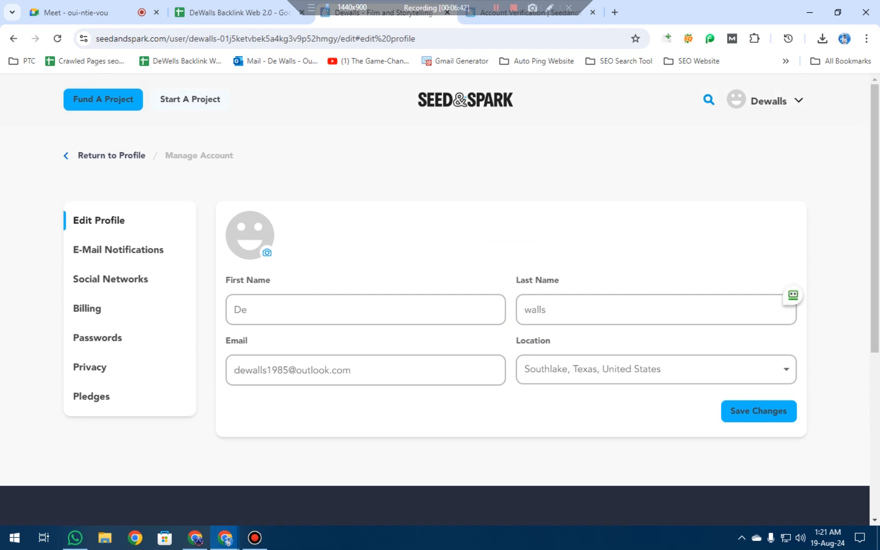
left_click(267, 253)
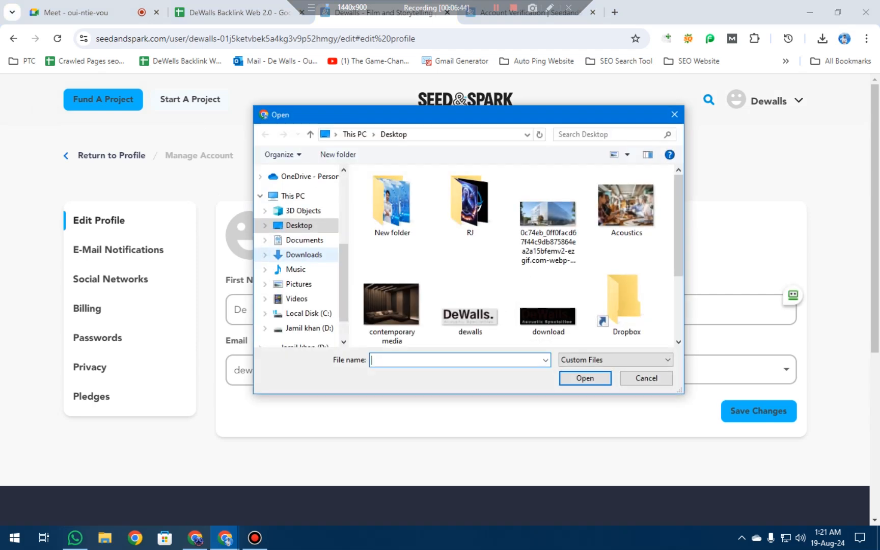
left_click(470, 311)
left_click(586, 379)
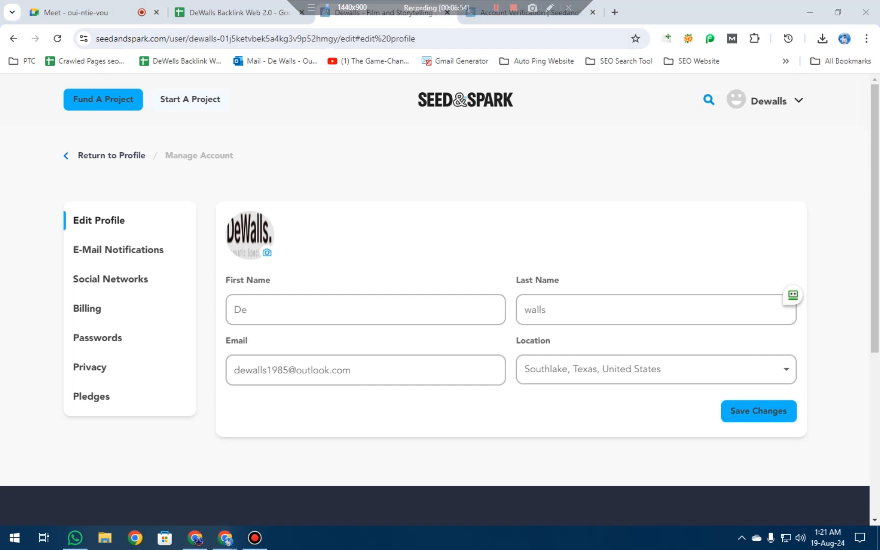
left_click(758, 411)
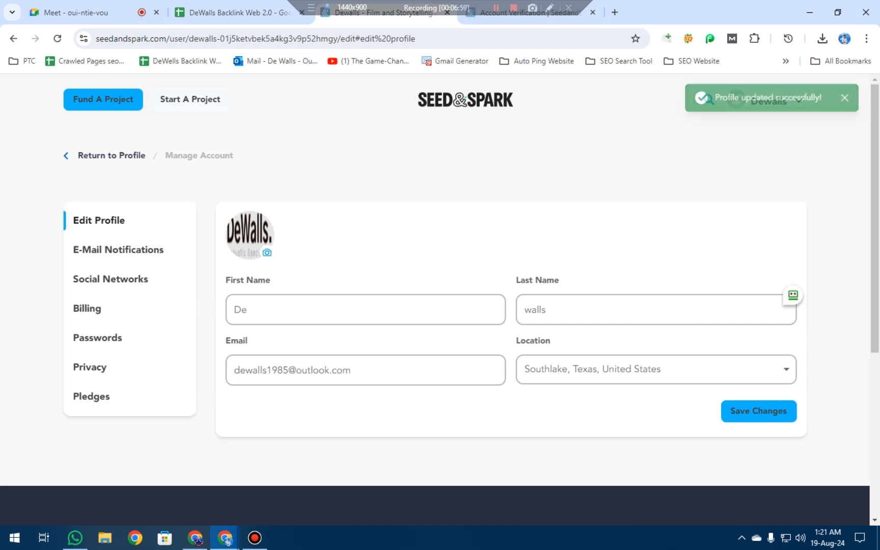
- Leave the account settings and open the De walls profile page
left_click(776, 101)
left_click(762, 121)
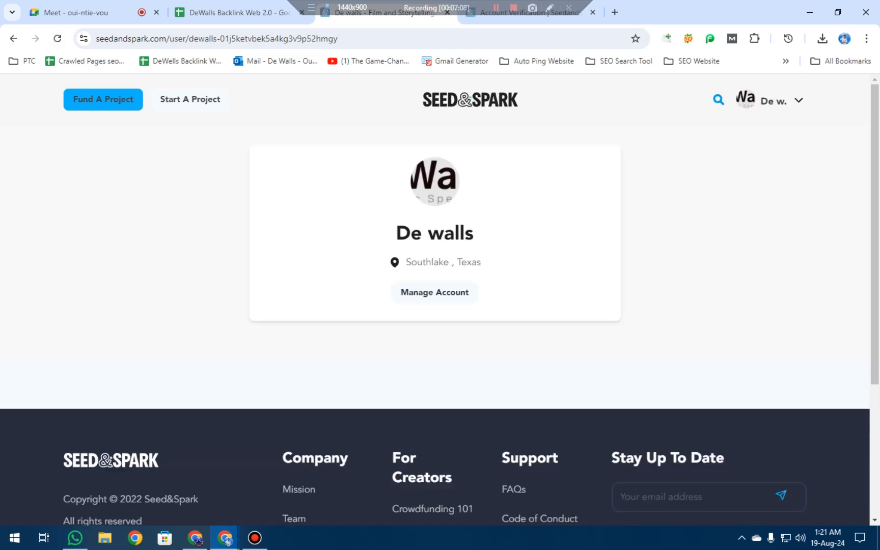
left_click(798, 101)
left_click(729, 208)
left_click(798, 101)
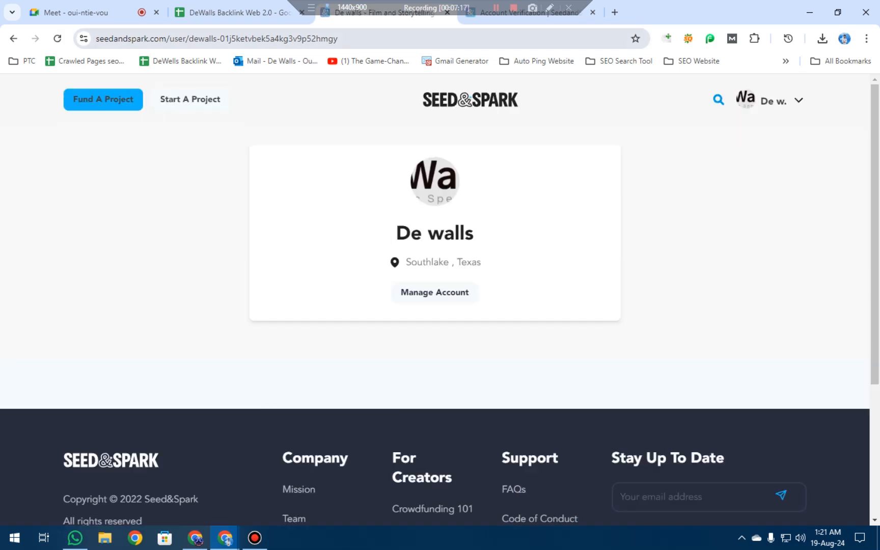
- Copy the Seed&Spark profile address, open it in a new Incognito window and allow all cookies to check the public view
left_click(356, 39)
key("ctrl+c")
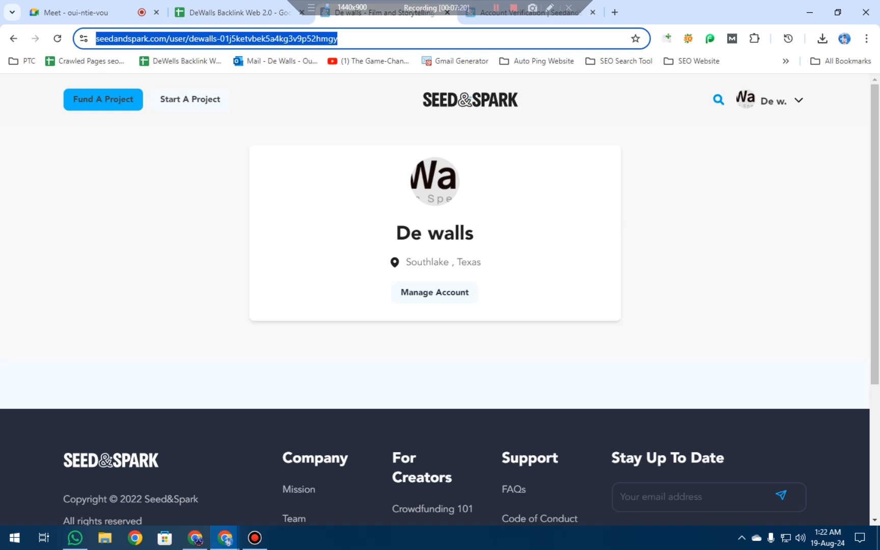
left_click(866, 38)
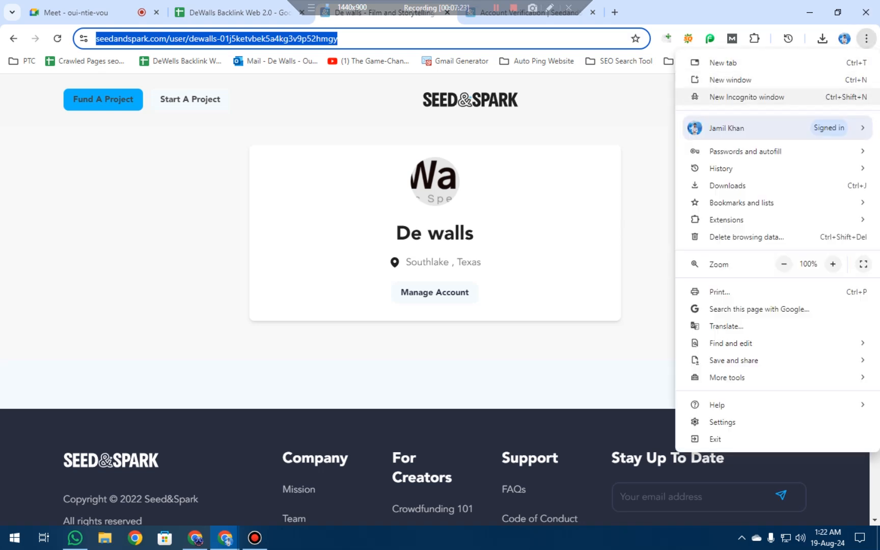
left_click(747, 96)
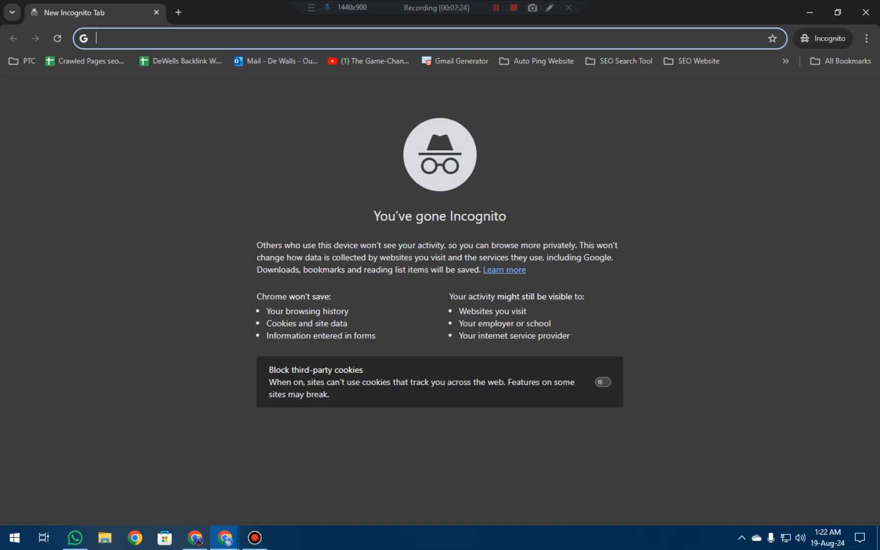
key("ctrl+v")
key("Return")
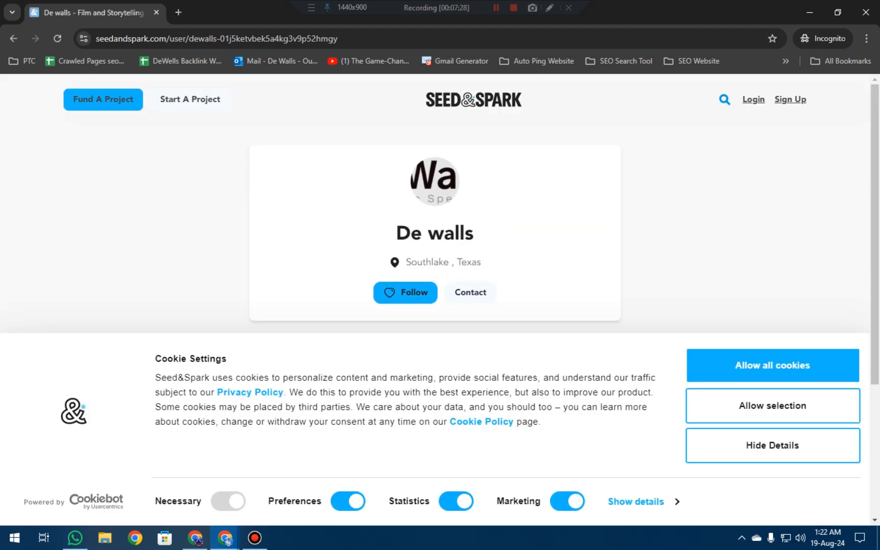
left_click(772, 366)
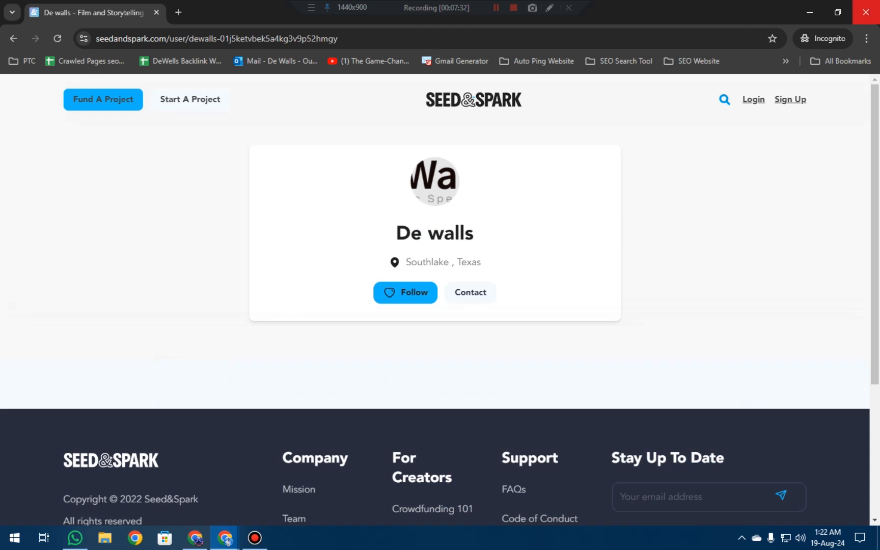
- Enter the copied Seed&Spark profile address as the listing URL in cell C3 of the Profile Backlink sheet
key("alt+Tab")
left_click(224, 13)
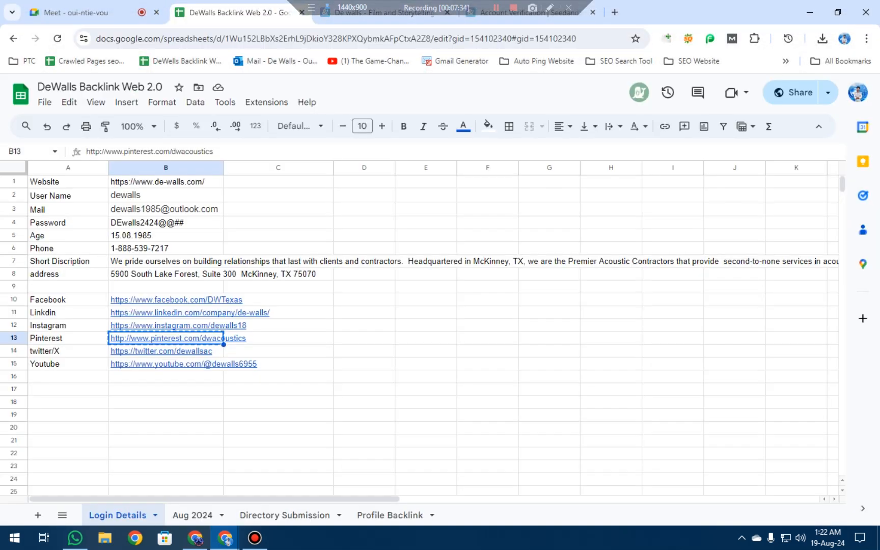
left_click(284, 515)
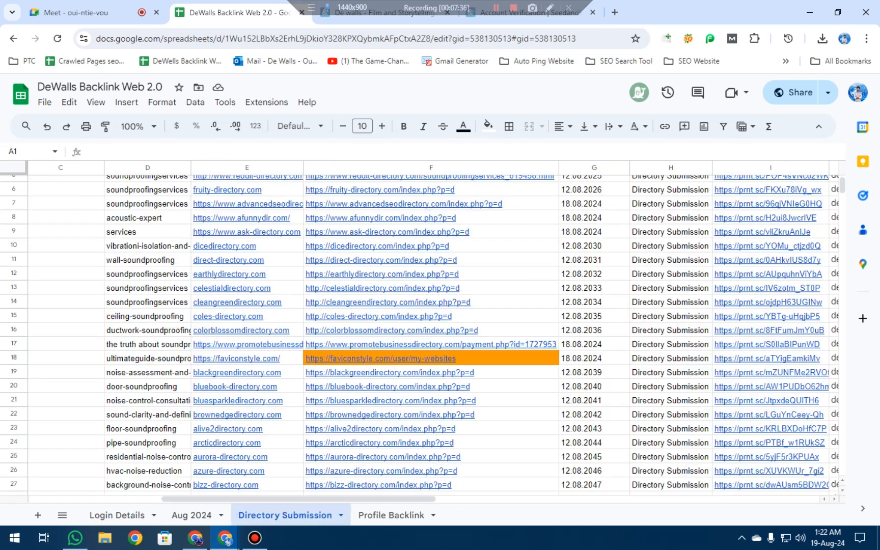
left_click(389, 515)
left_click(342, 210)
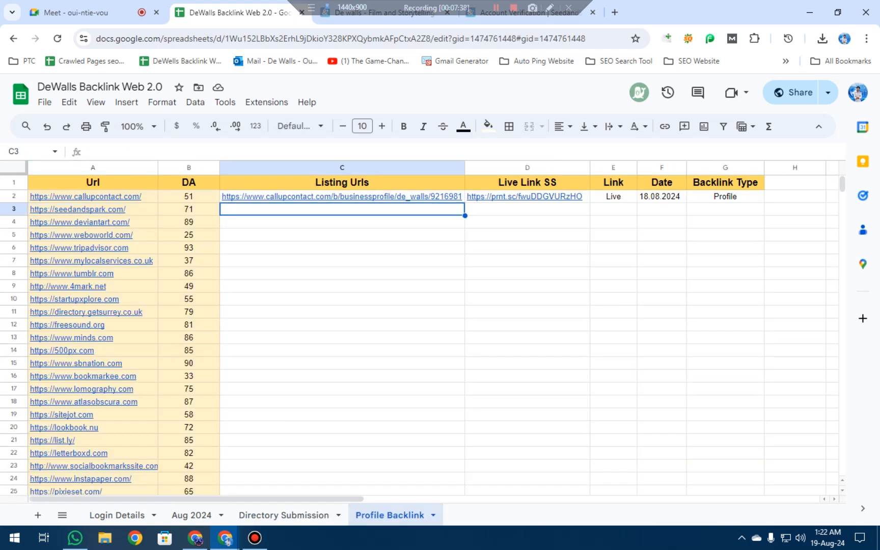
key("ctrl+v")
key("Tab")
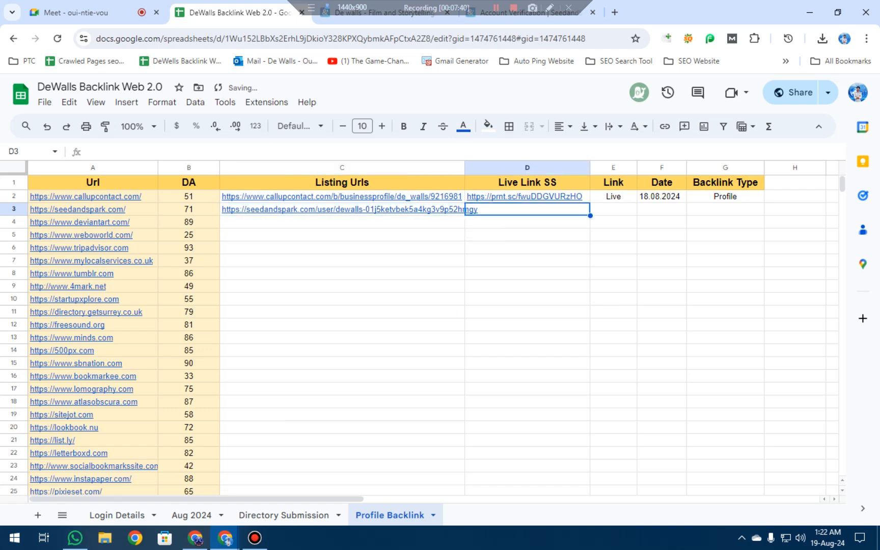
key("ctrl+Tab")
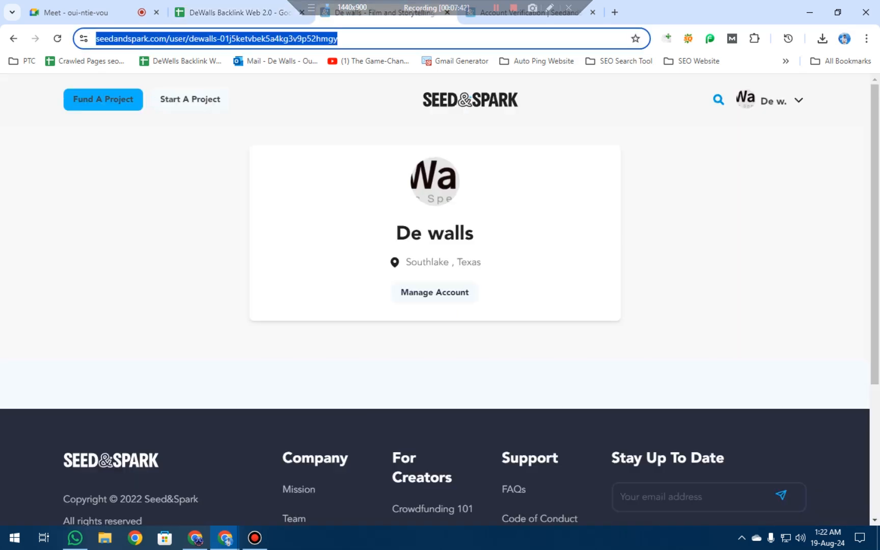
left_click(741, 224)
key("Print")
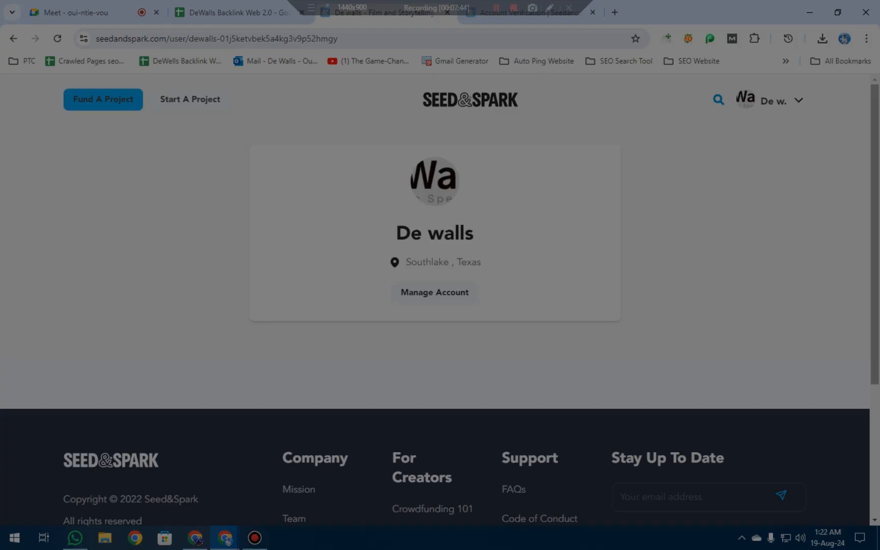
left_click_drag(1, 26, 879, 521)
left_click(766, 533)
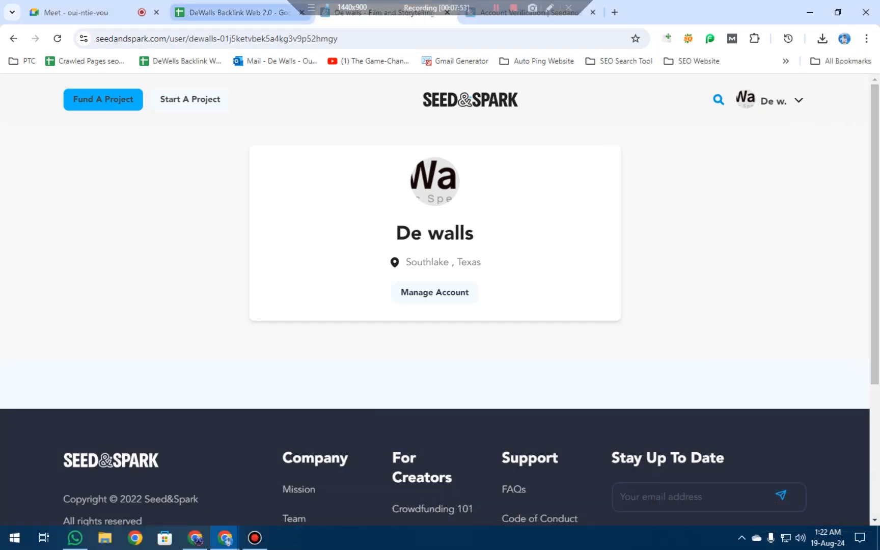
left_click(240, 12)
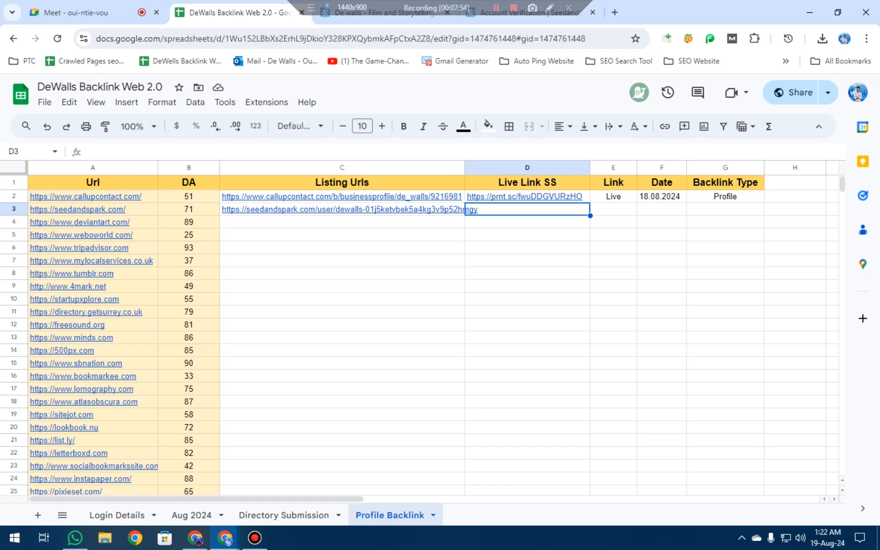
type("https://prnt.sc/owst0nSN2qdn")
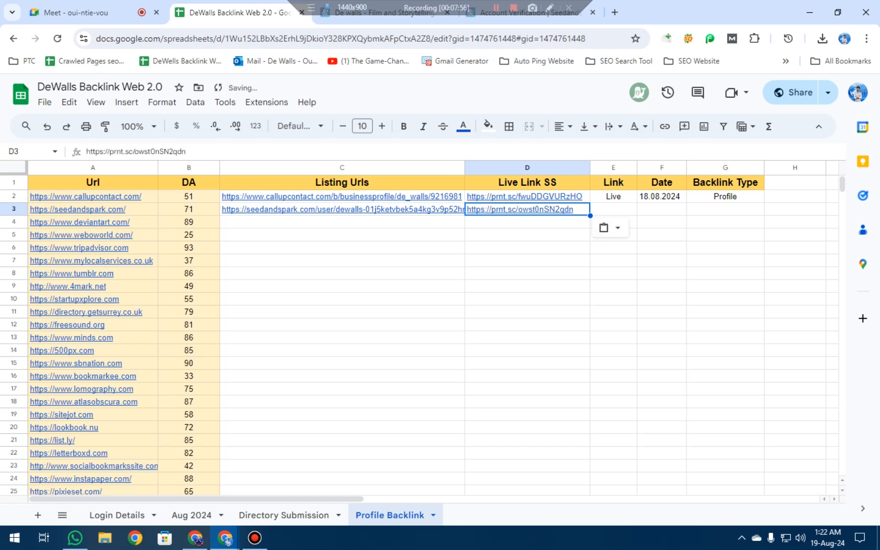
- Fill the seedandspark.com row with Live, 18.08.2024 and Profile by copying the link status, date and backlink type from row 2
left_click(614, 197)
left_click_drag(637, 203, 635, 211)
left_click(662, 196)
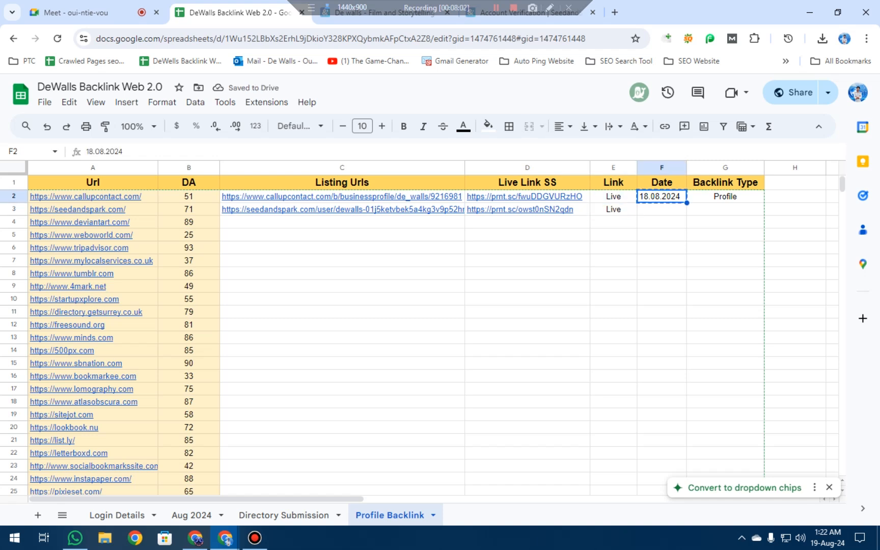
left_click(662, 210)
key("ctrl+v")
left_click(725, 196)
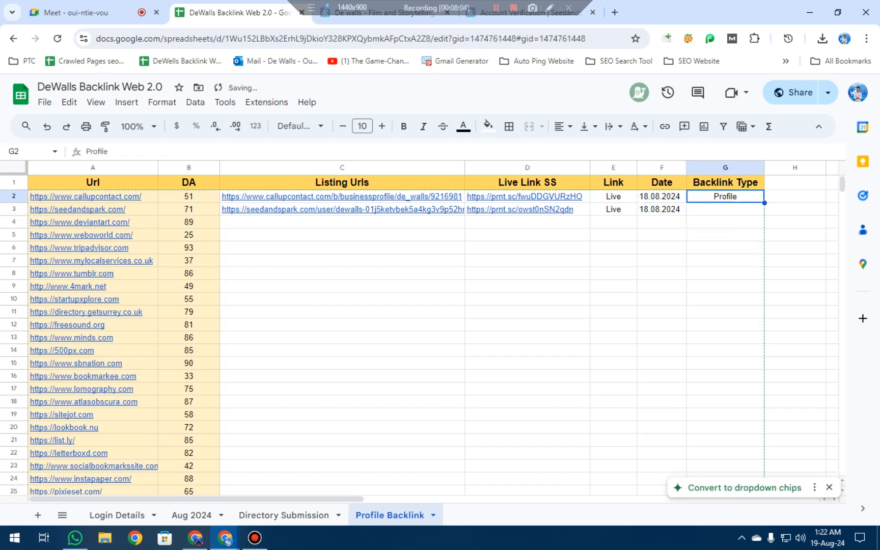
left_click(725, 209)
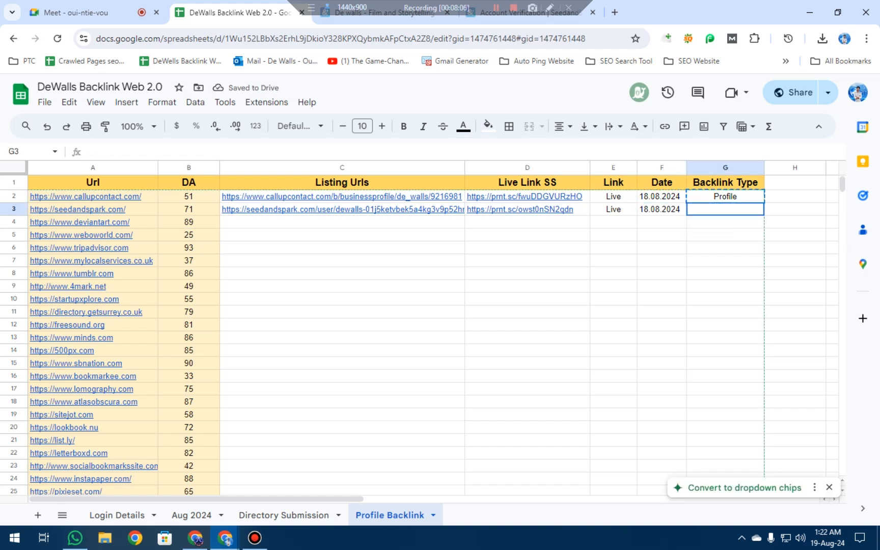
key("ctrl+v")
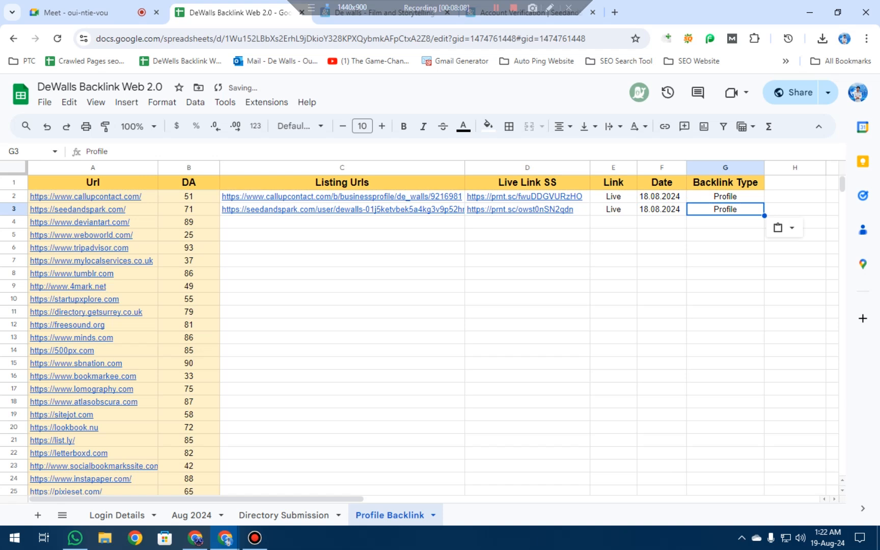
- Close the Seed&Spark profile and account verification pages and return to the backlink list
left_click(343, 311)
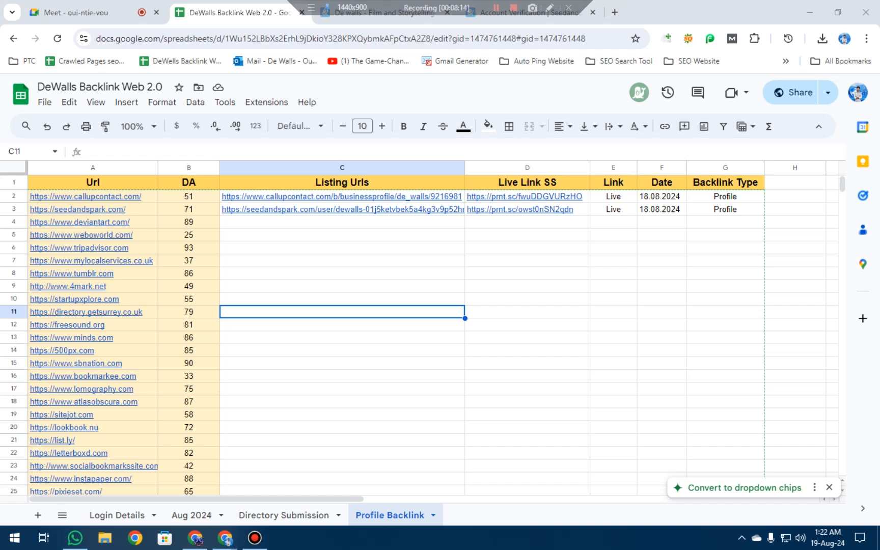
left_click(448, 13)
left_click(447, 13)
left_click(342, 261)
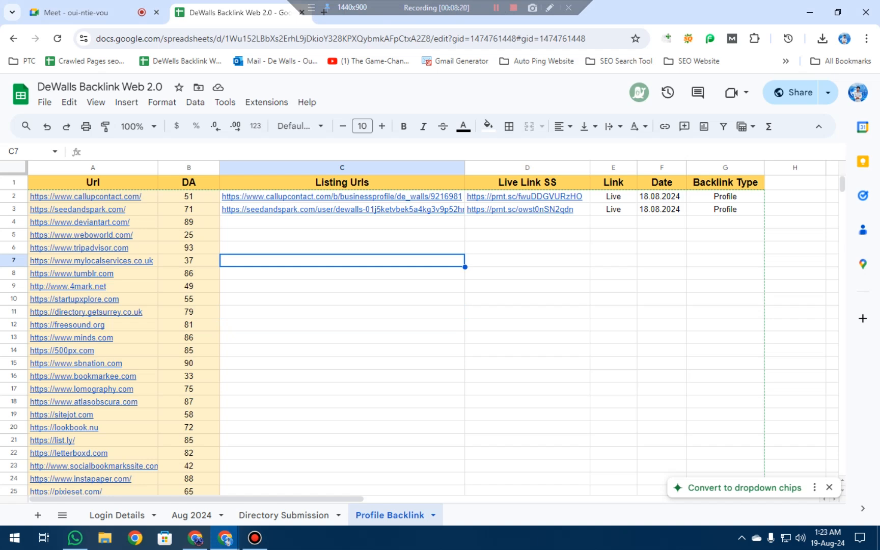
mouse_move(80, 223)
left_click(85, 242)
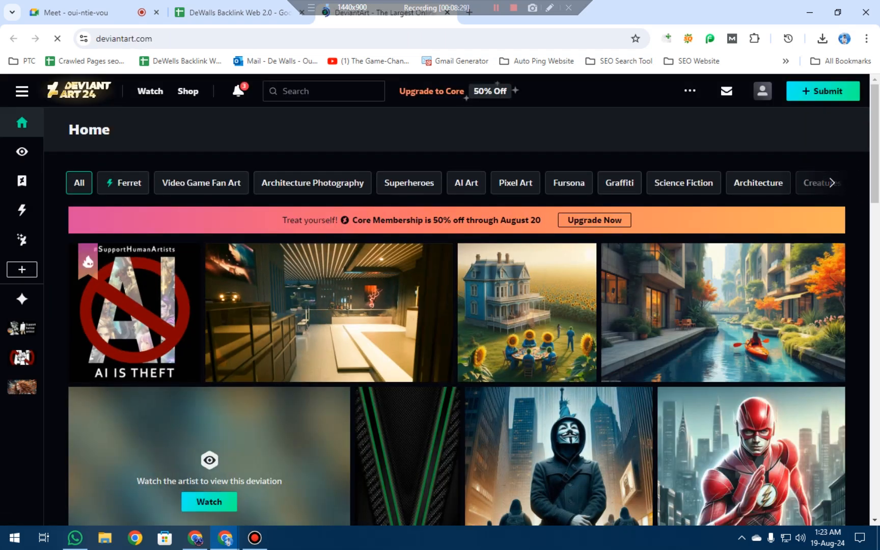
mouse_move(763, 91)
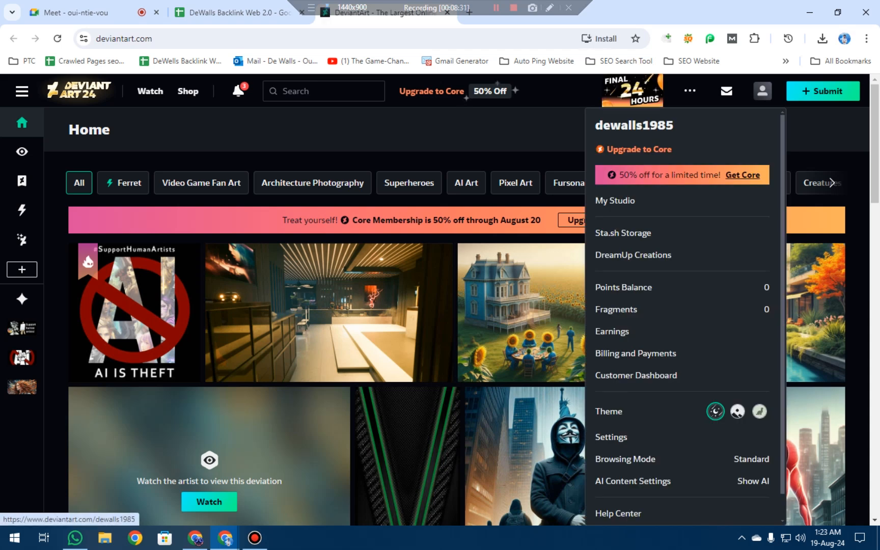
left_click(763, 91)
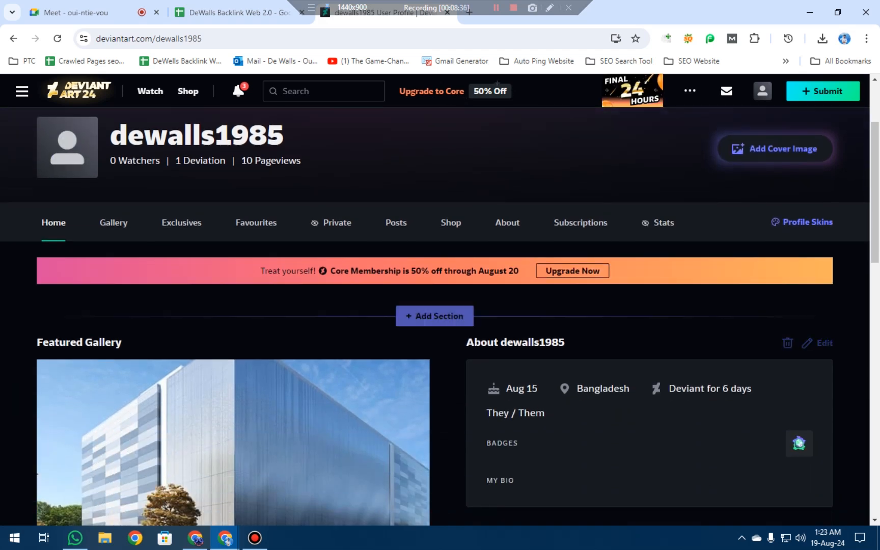
- Examine the DeviantArt profile's sections and the account menu for the existing details and available settings
scroll(440, 306, "down", 3)
scroll(649, 306, "down", 5)
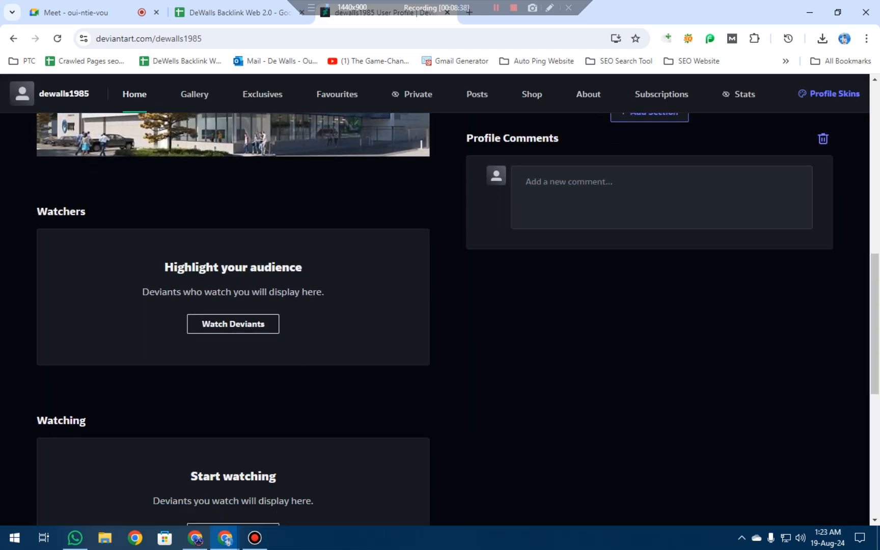
scroll(440, 305, "down", 5)
scroll(440, 305, "up", 12)
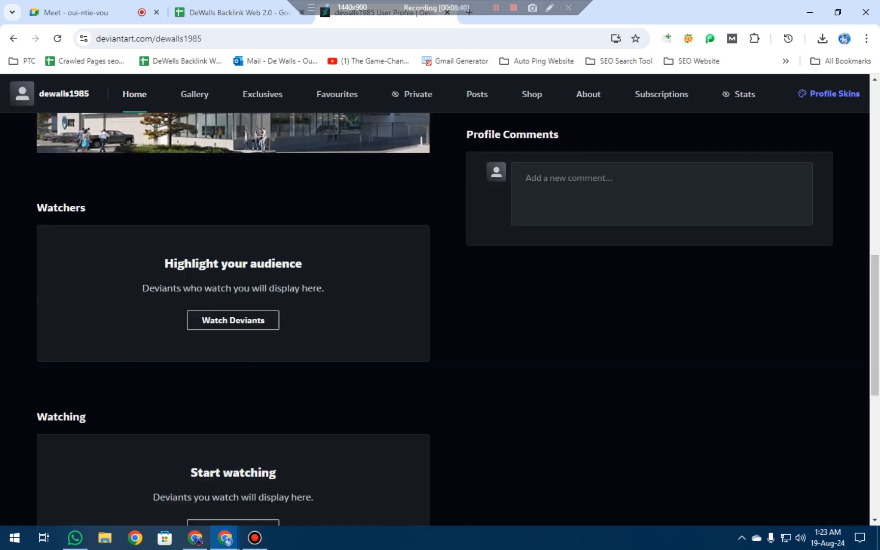
scroll(441, 306, "up", 2)
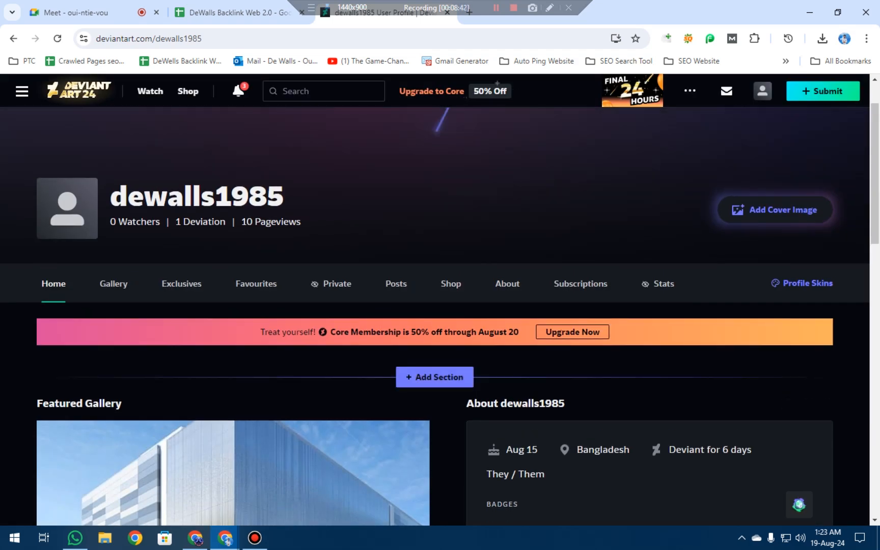
scroll(440, 305, "down", 2)
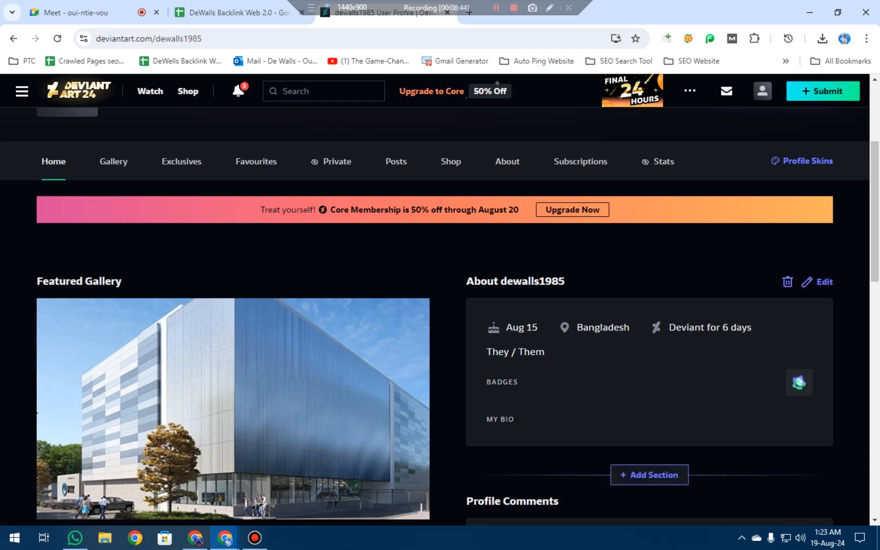
scroll(774, 209, "down", 2)
scroll(774, 210, "up", 4)
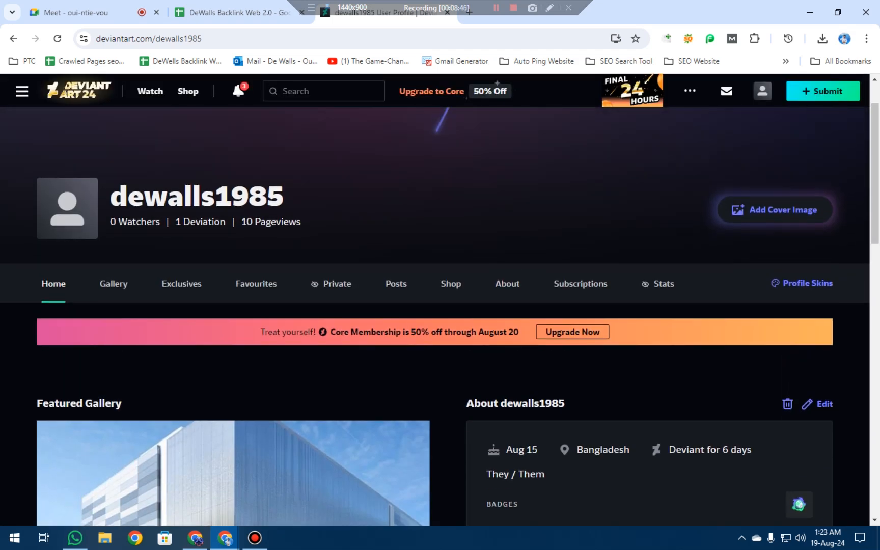
mouse_move(762, 91)
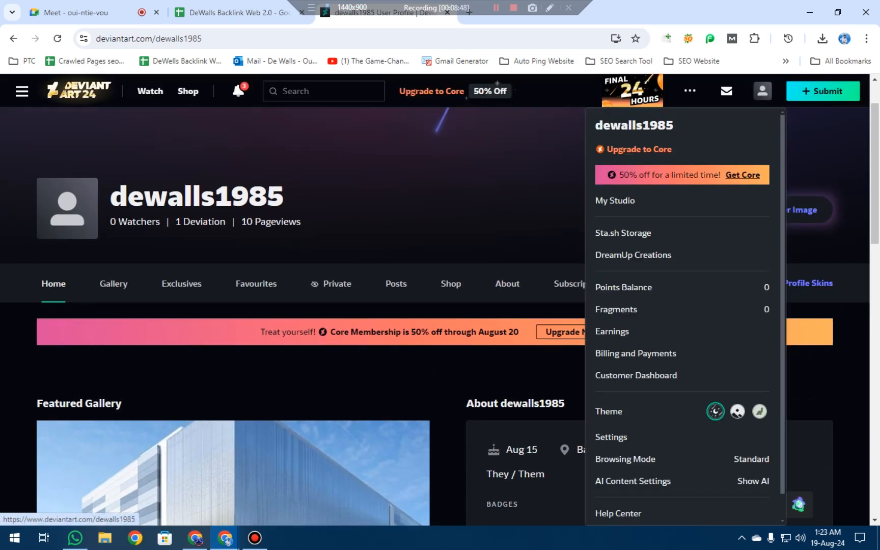
scroll(683, 261, "down", 1)
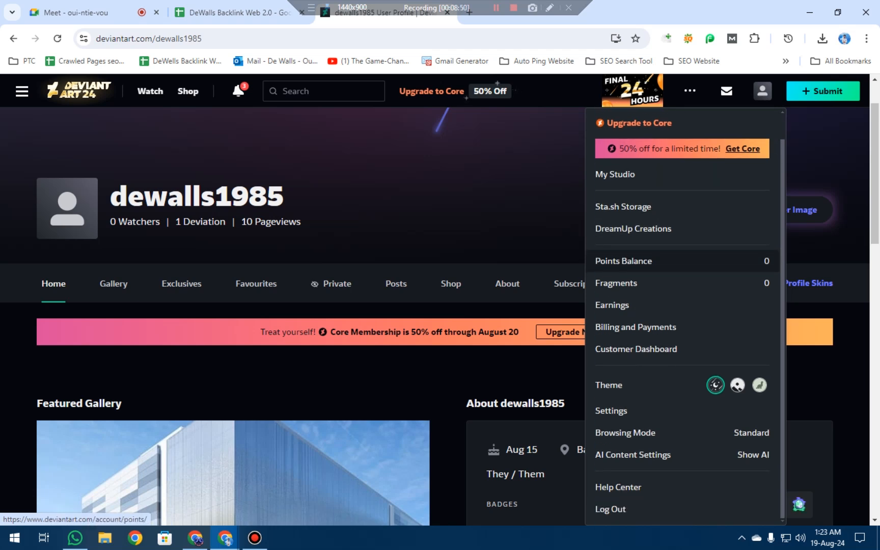
scroll(683, 283, "up", 1)
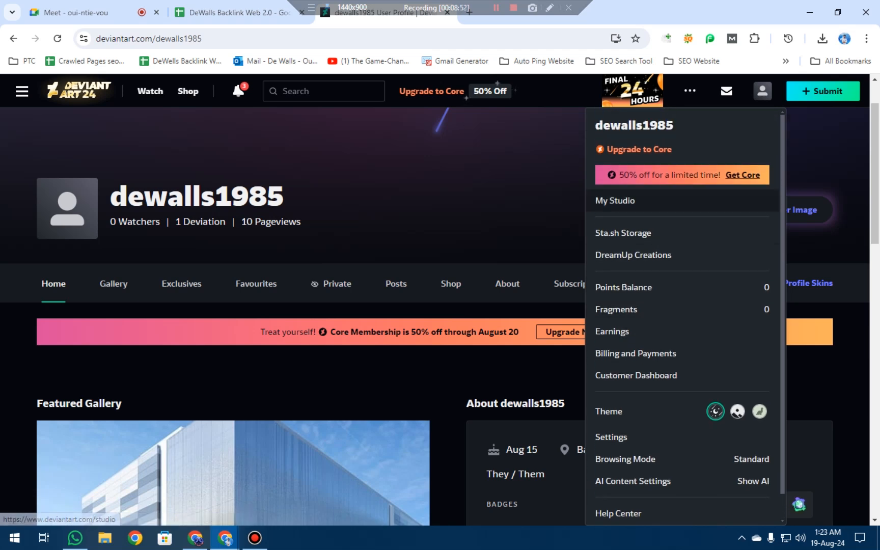
- Copy the DeviantArt profile address and open it in a new Incognito window to check the public view
key("ctrl+l")
key("ctrl+c")
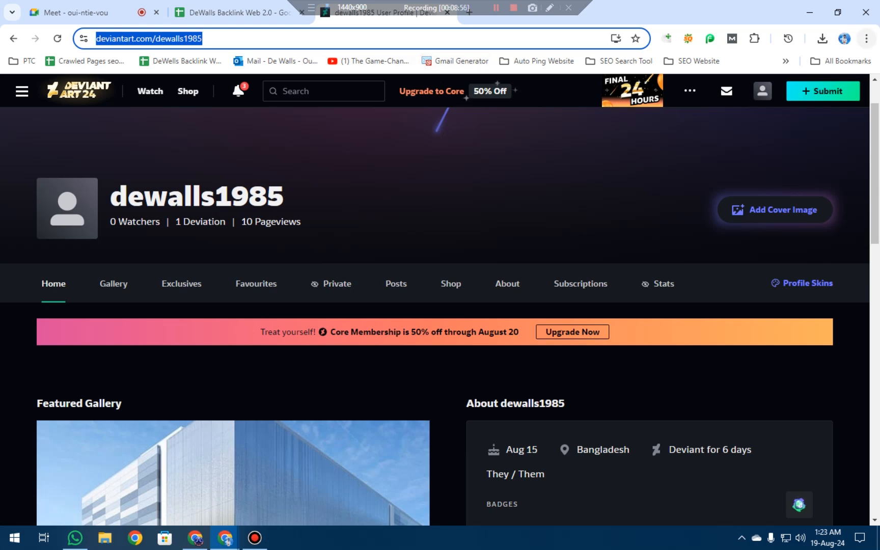
left_click(866, 39)
left_click(747, 96)
key("ctrl+v")
key("Return")
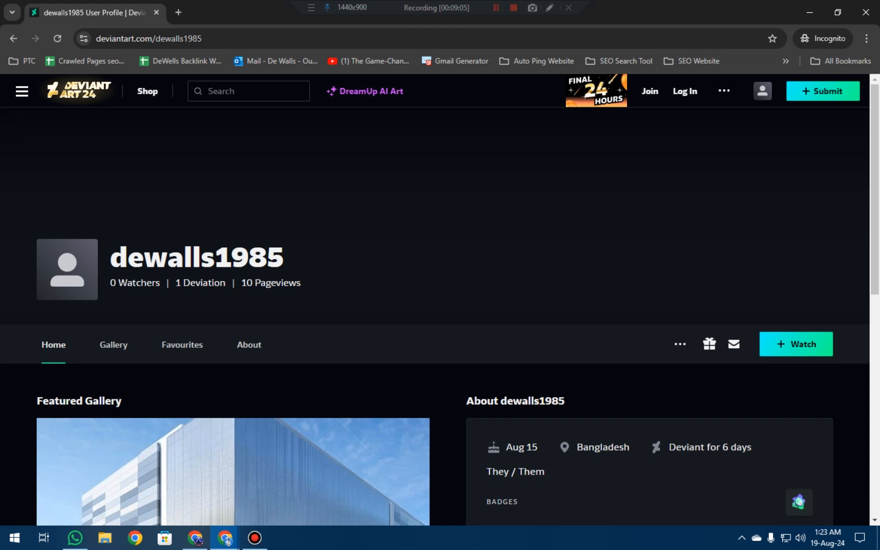
- Close the Incognito window and upload the DeWalls logo as the DeviantArt avatar, cropped to its full-height "De" part
left_click(866, 13)
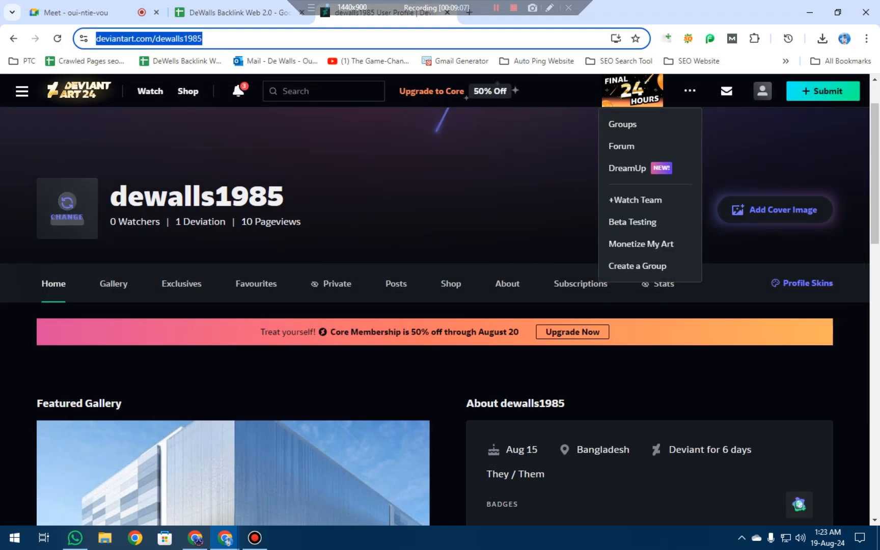
left_click(67, 206)
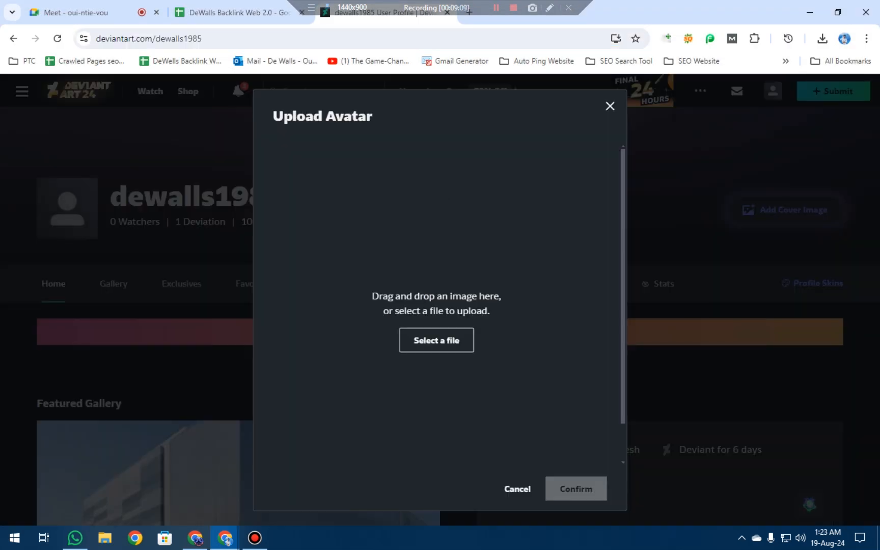
left_click(437, 341)
left_click(392, 300)
left_click(585, 378)
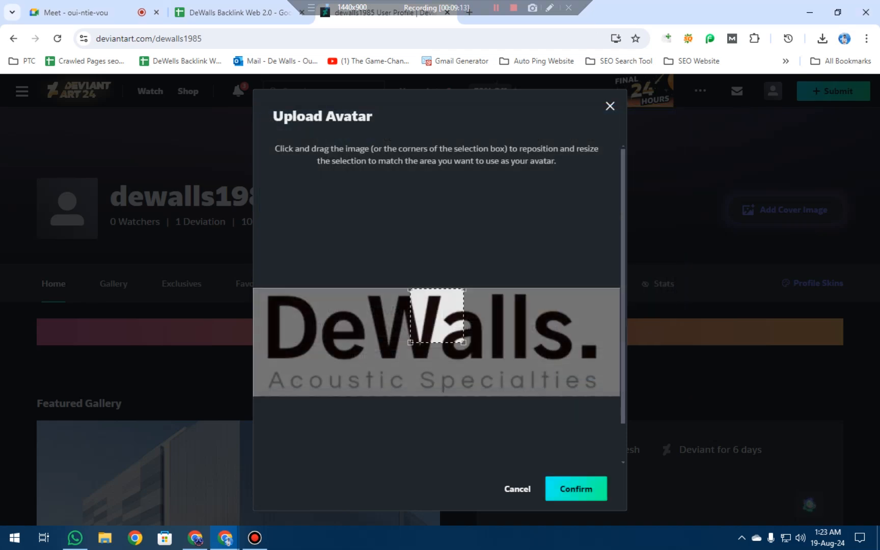
left_click_drag(436, 316, 363, 396)
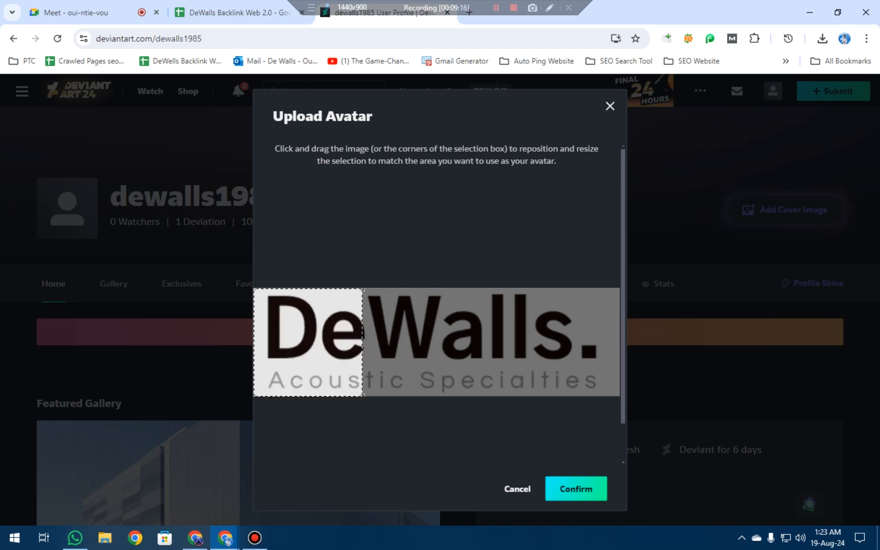
left_click_drag(308, 343, 314, 342)
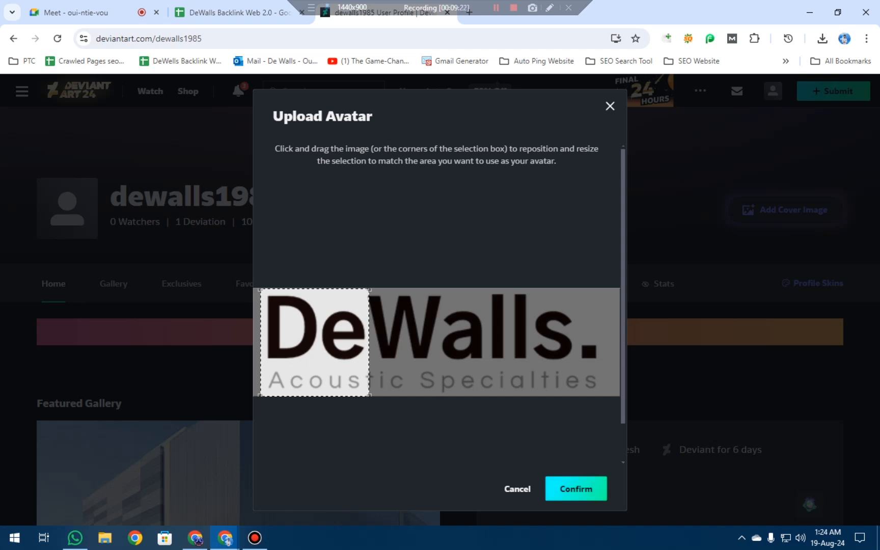
left_click(576, 488)
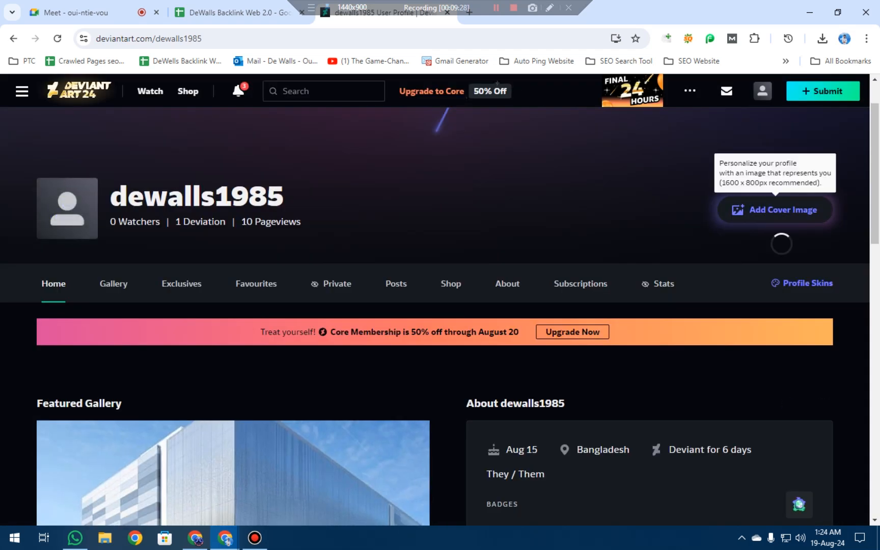
- Add the building image from the All gallery as the profile's cover image and save it
left_click(764, 209)
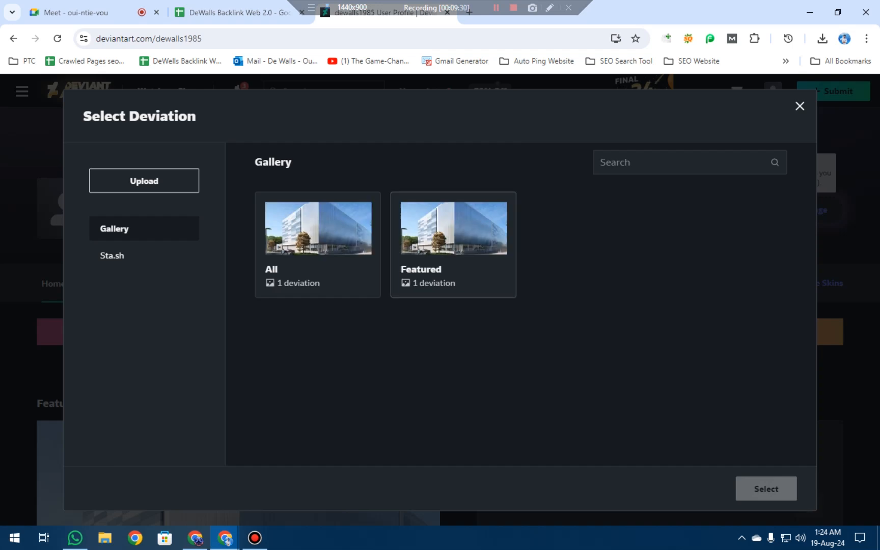
left_click(317, 240)
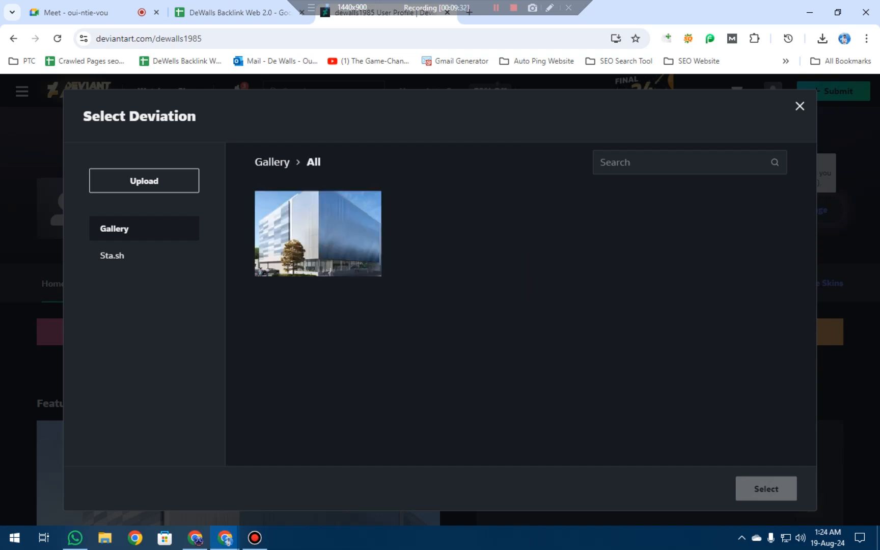
left_click(318, 234)
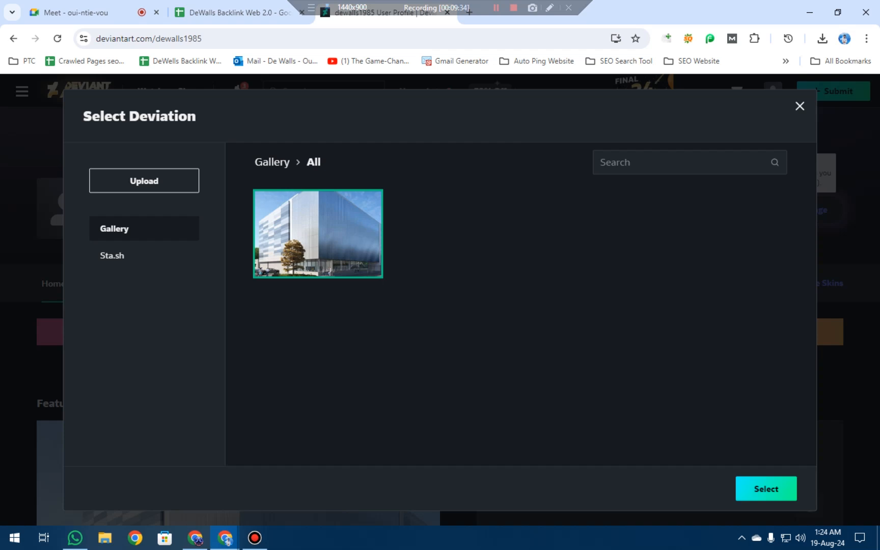
left_click(745, 489)
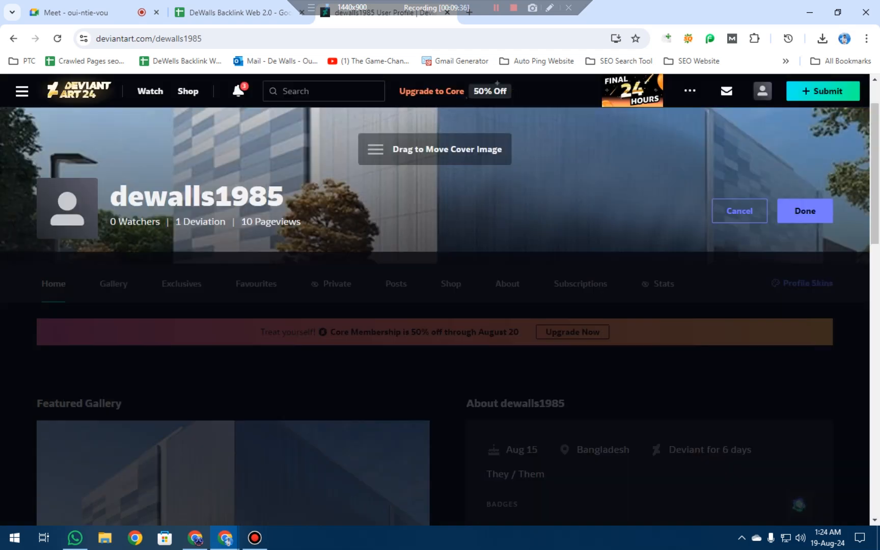
left_click(805, 211)
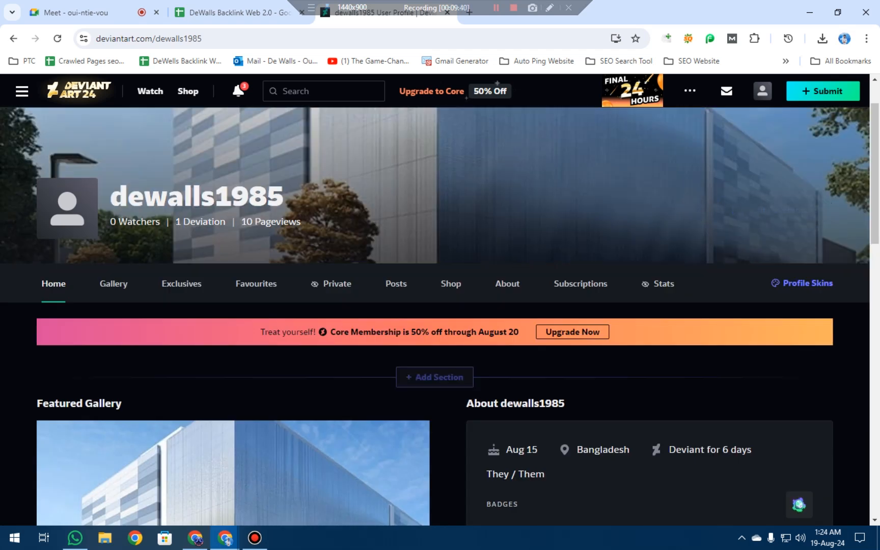
- Copy the updated DeviantArt profile's address and check its public view in a new Incognito window, keeping that window open
key("ctrl+l")
key("ctrl+c")
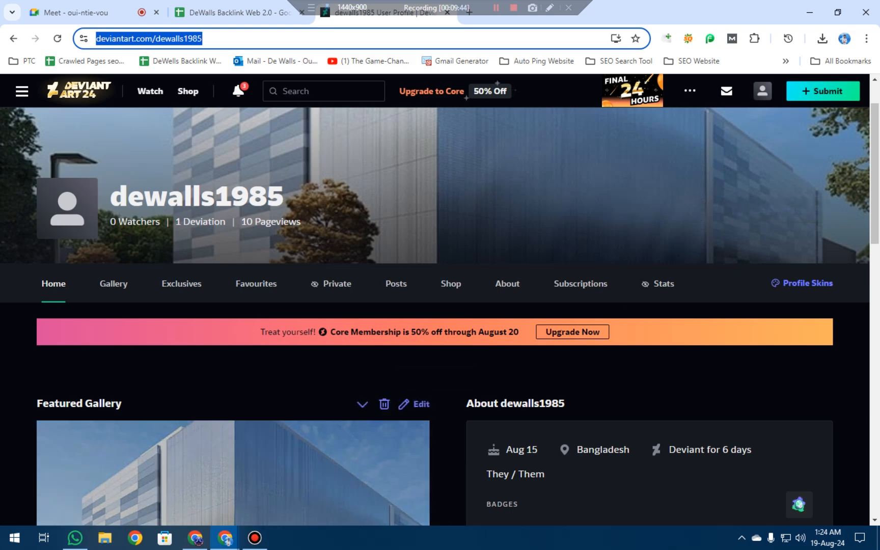
mouse_move(224, 538)
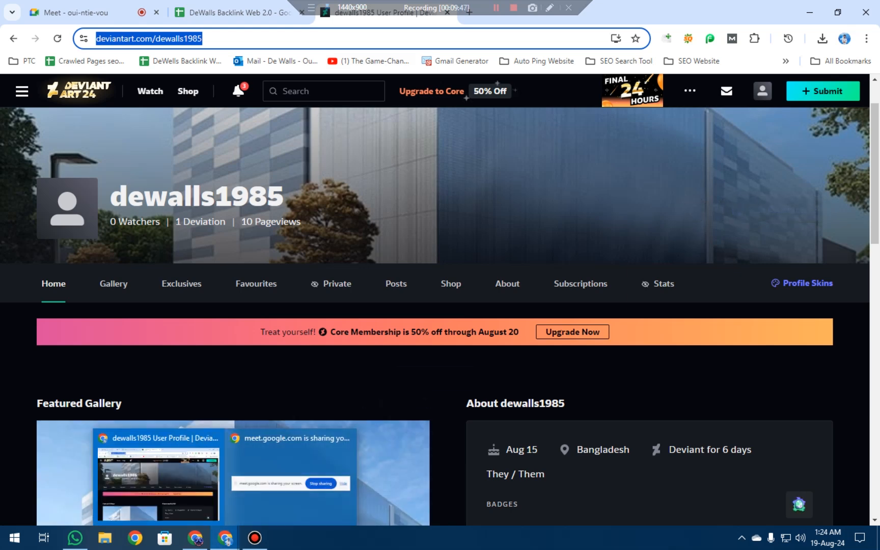
left_click(867, 39)
left_click(747, 97)
key("ctrl+v")
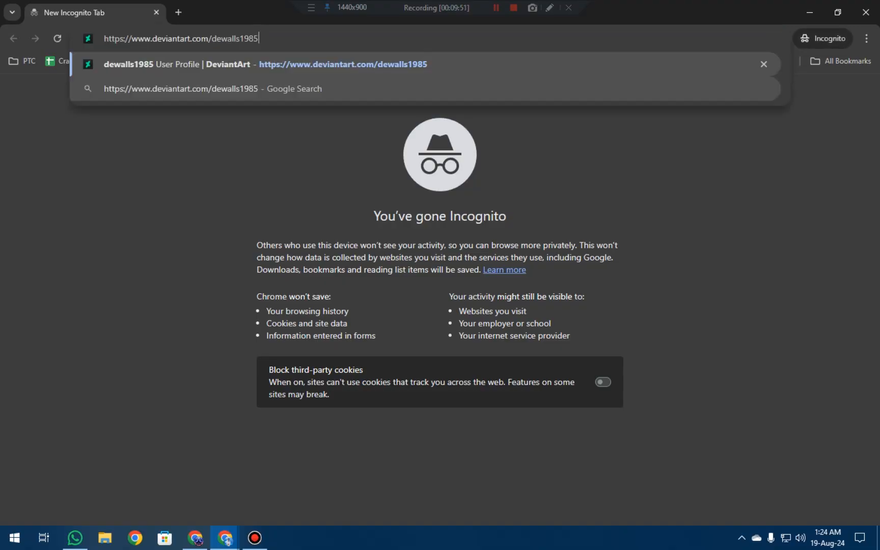
key("Return")
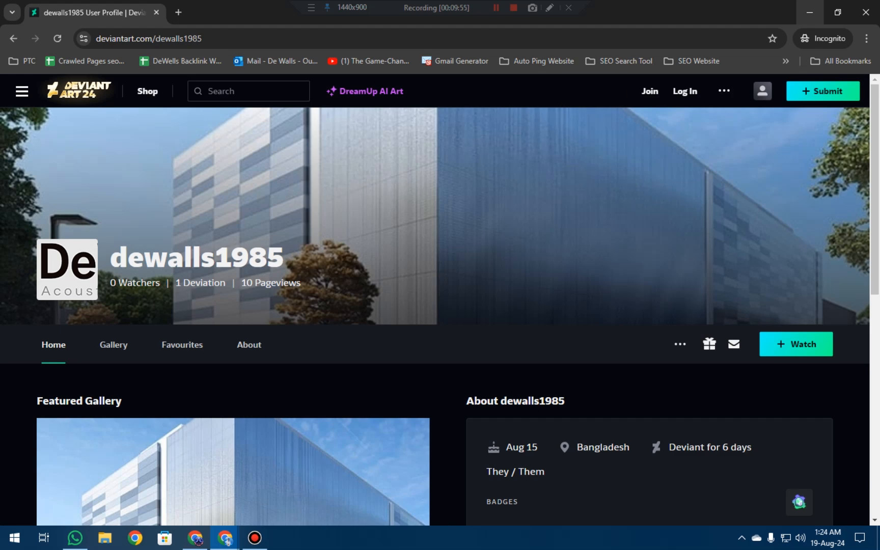
left_click(810, 12)
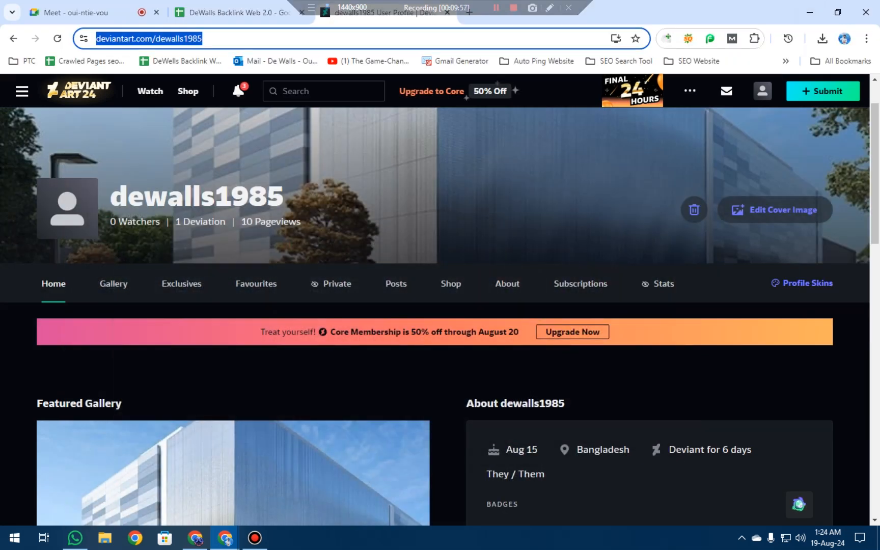
- Record the copied DeviantArt profile address in the Listing Urls cell C4 of the Profile Backlink sheet
key("ctrl+shift+Tab")
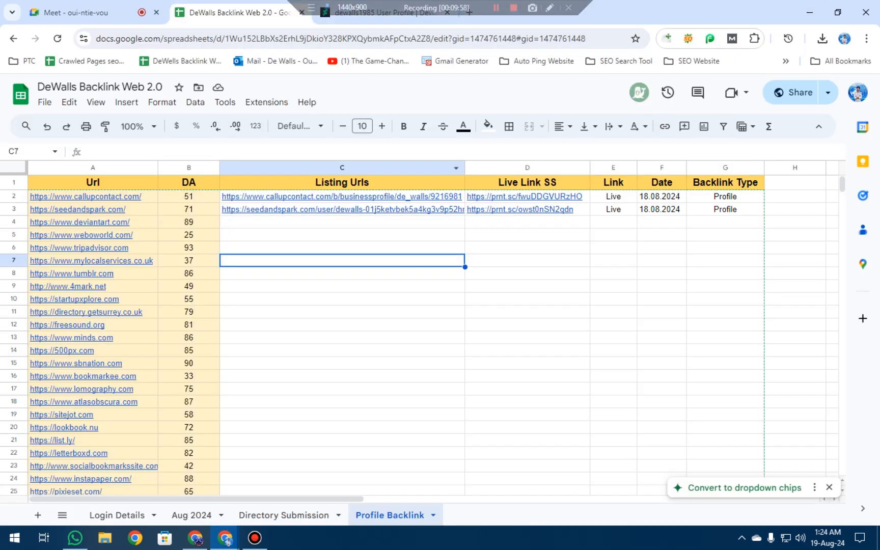
left_click(342, 222)
key("ctrl+v")
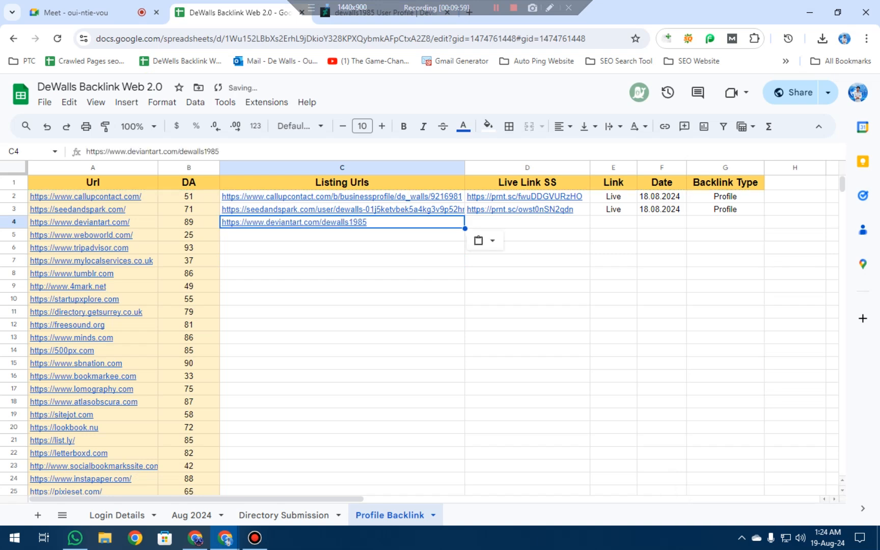
key("Tab")
mouse_move(225, 538)
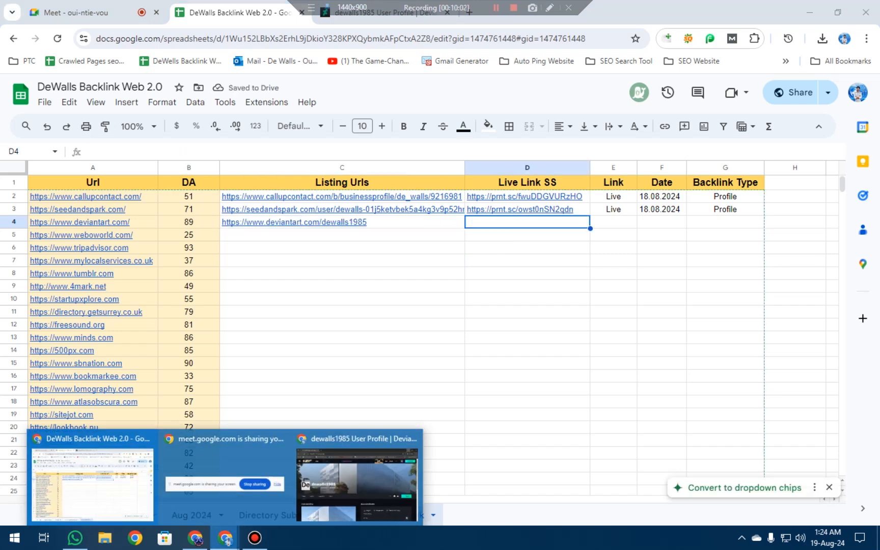
left_click(357, 481)
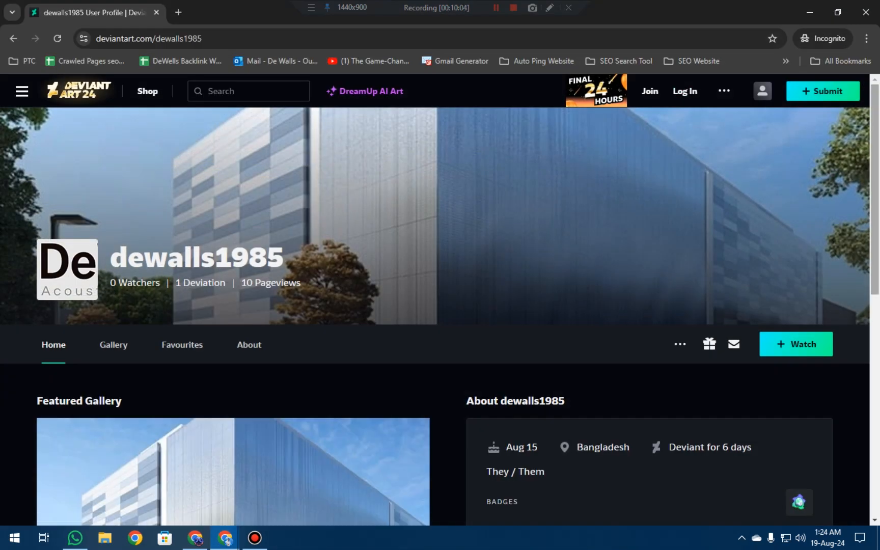
key("Print")
mouse_move(0, 0)
left_mouse_down()
mouse_move(192, 175)
mouse_move(869, 426)
mouse_move(851, 487)
mouse_move(873, 520)
left_mouse_up()
left_click(759, 533)
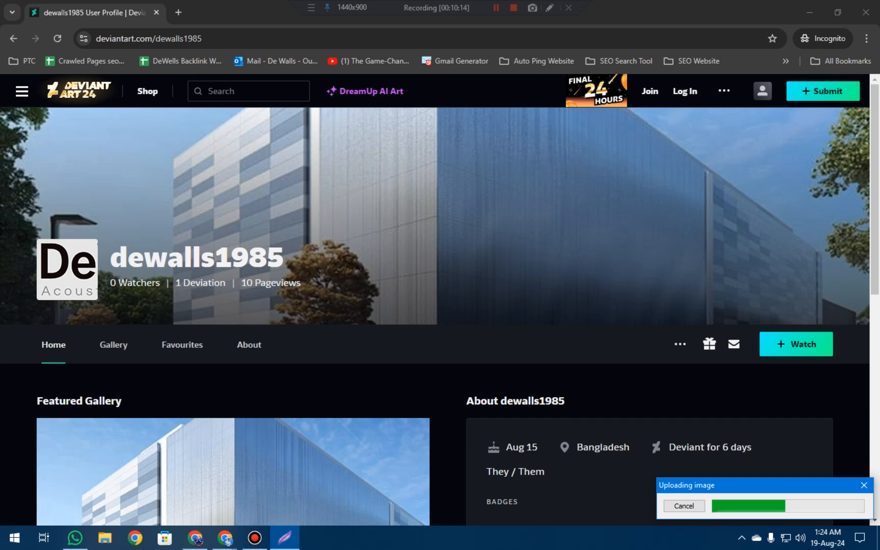
left_click(736, 506)
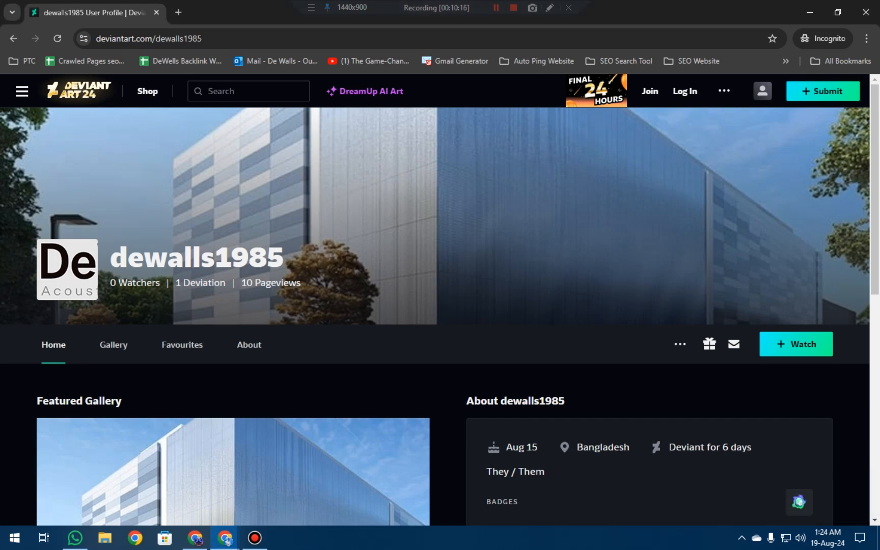
left_click(866, 12)
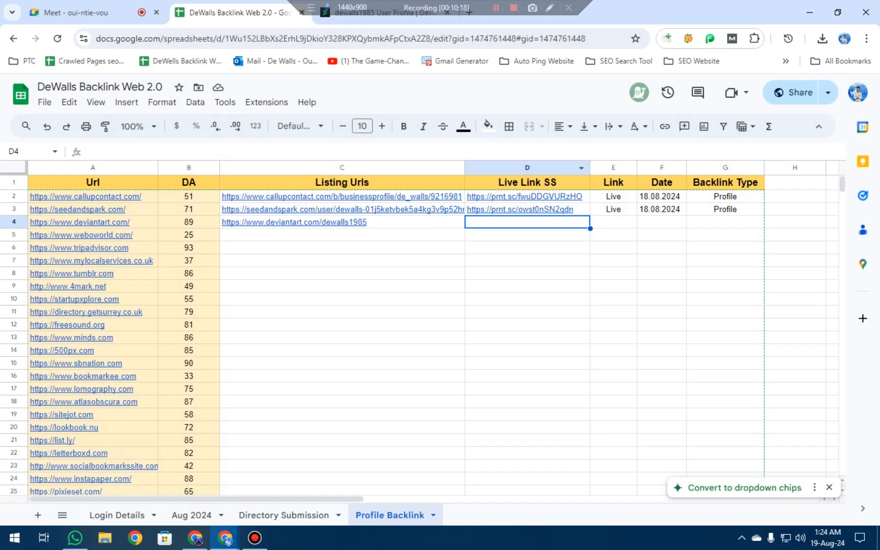
type("https://prnt.sc/S9oCP1kaNr4J")
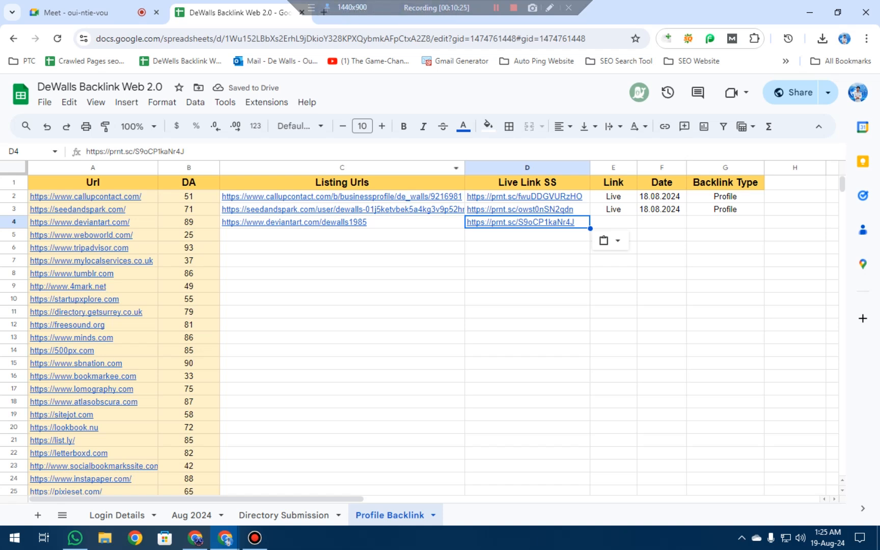
mouse_move(81, 235)
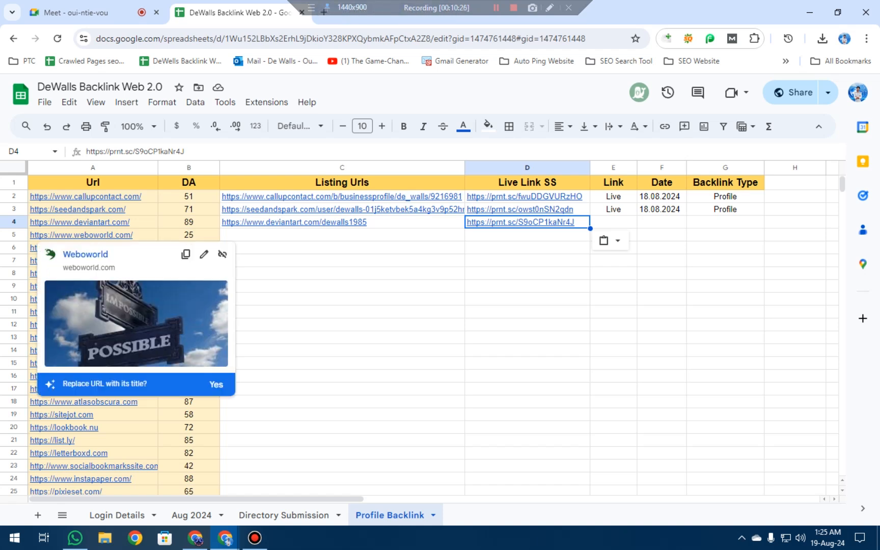
left_click(85, 253)
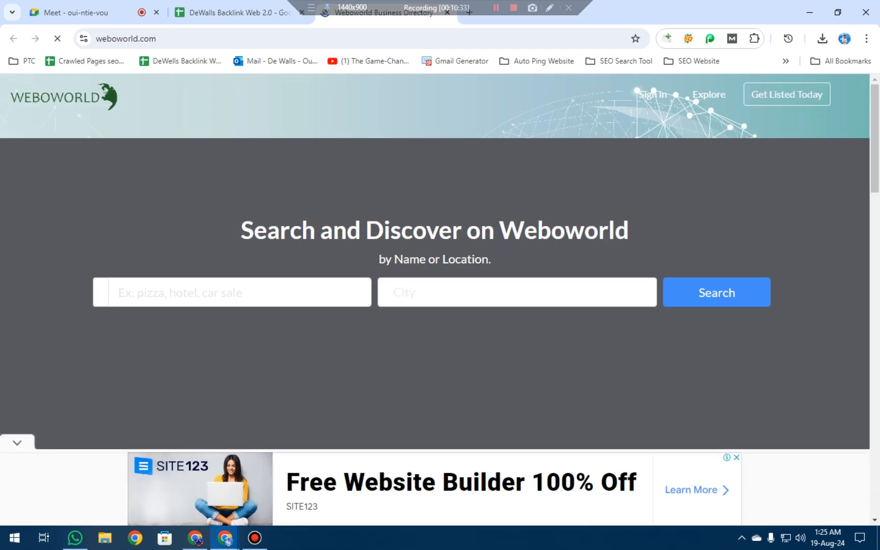
scroll(524, 214, "down", 10)
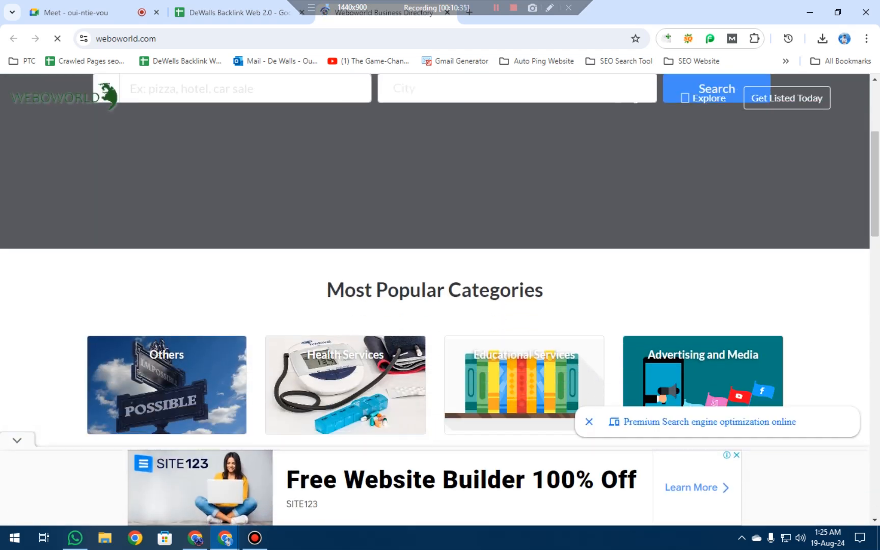
scroll(524, 214, "up", 3)
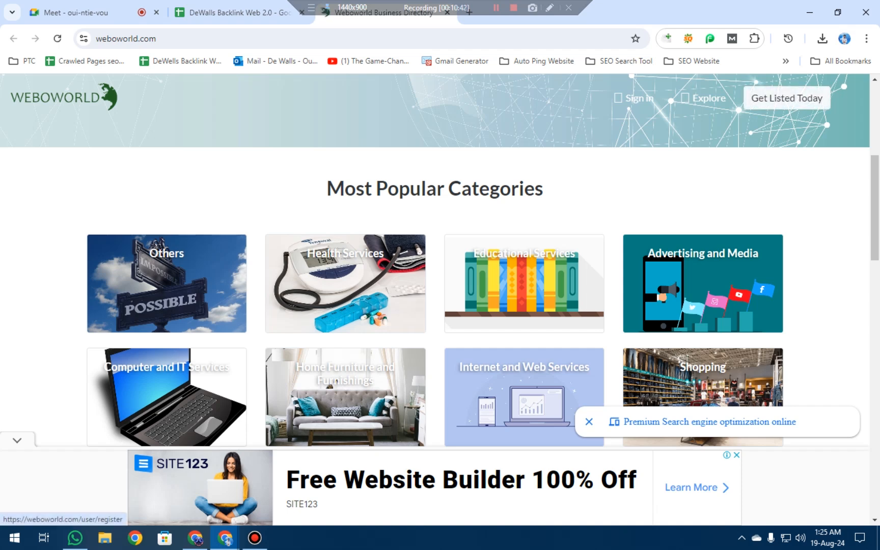
left_click(787, 98)
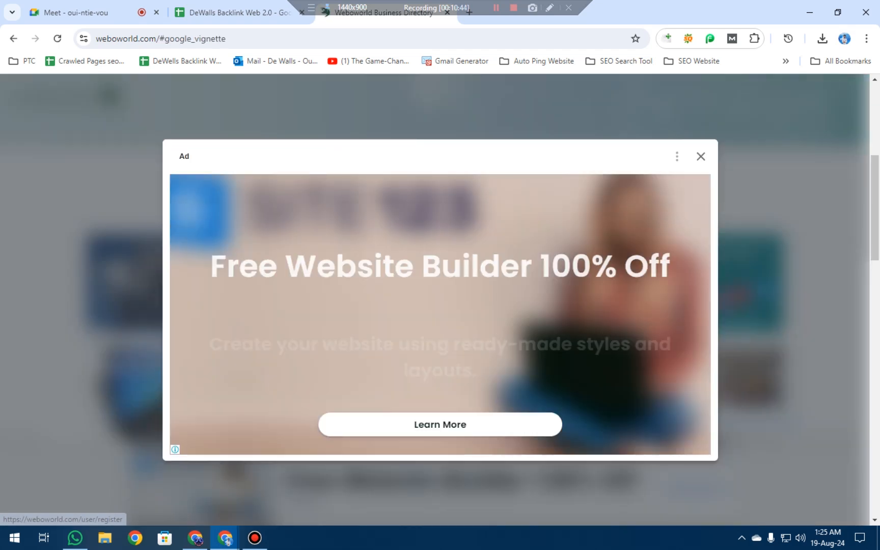
left_click(701, 156)
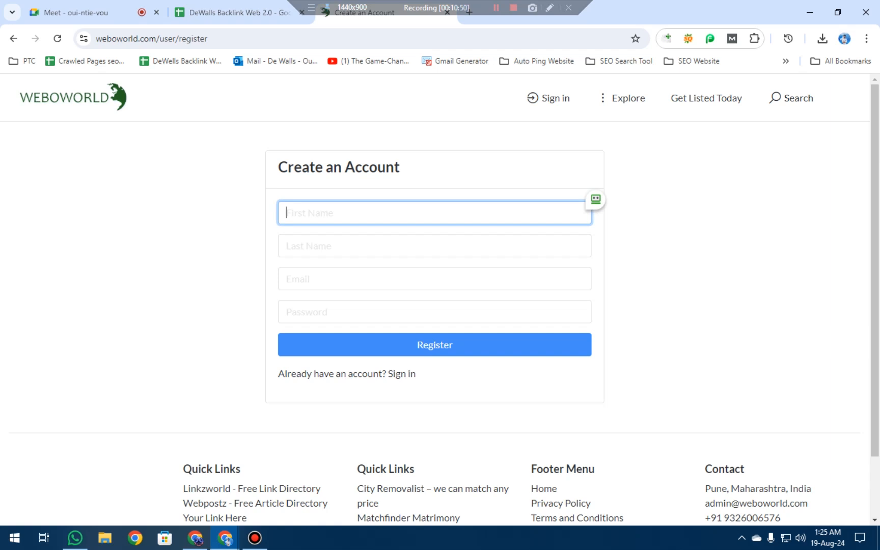
- Enter "de" as the first name and "walls" as the last name in the Weboworld registration form
type("de")
key("Tab")
type("walls")
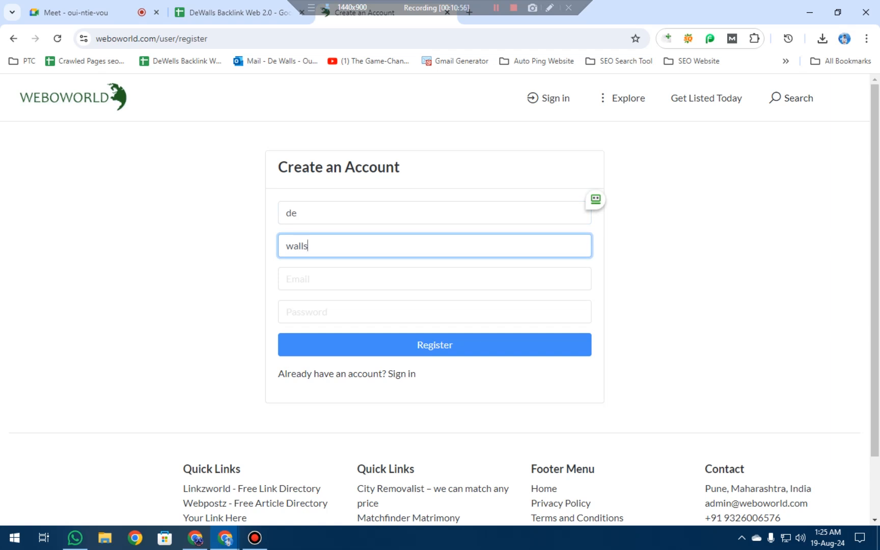
key("Tab")
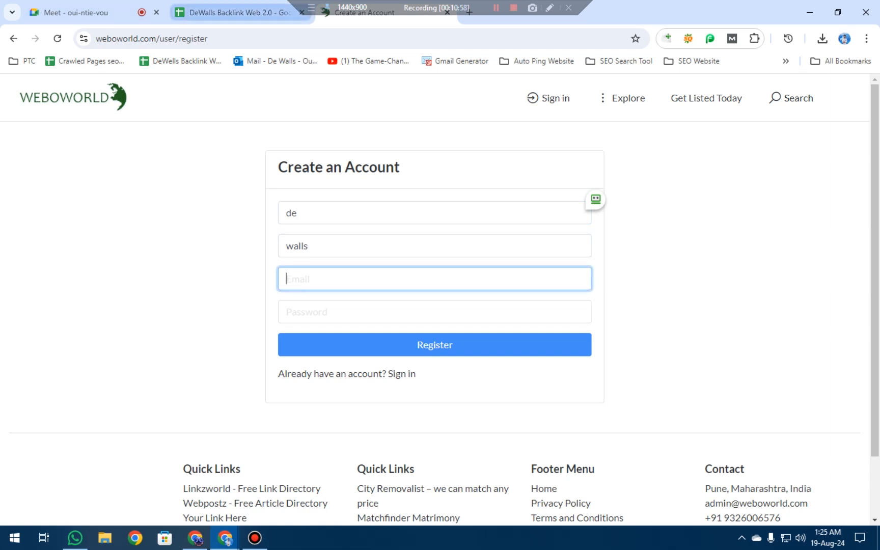
- Fill in the registration e-mail with the one from the Login Details sheet, and return to that sheet
left_click(238, 13)
left_click(119, 515)
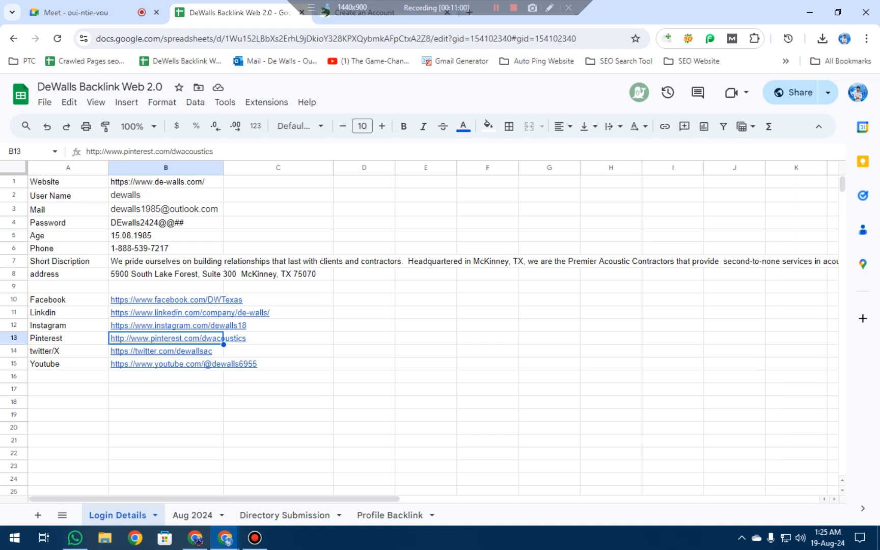
left_click(166, 210)
key("ctrl+c")
left_click(380, 13)
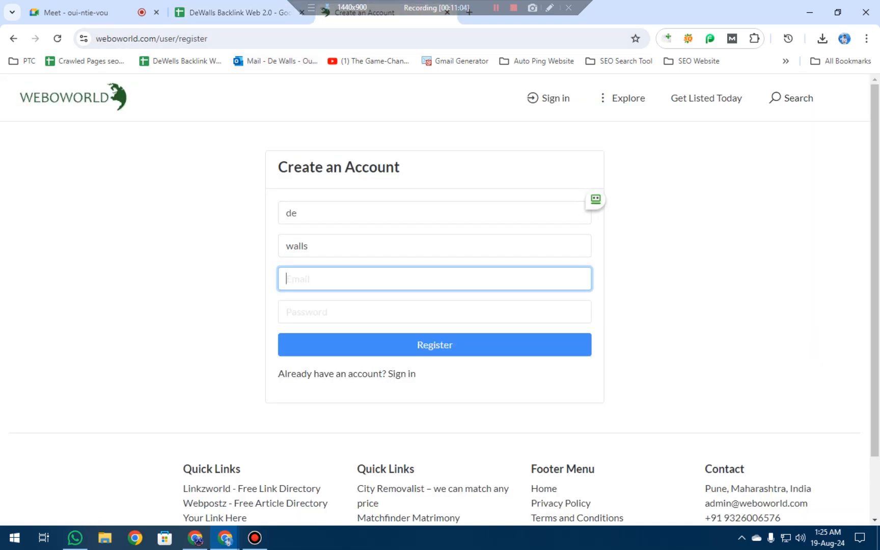
key("ctrl+v")
key("ctrl+shift+Tab")
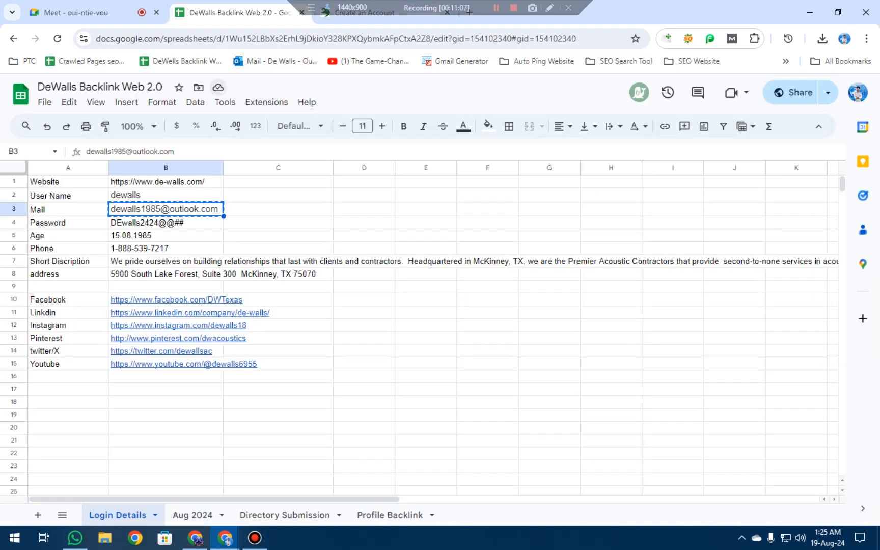
- Enter the account password from the Login Details sheet in the Weboworld registration form and submit the registration
left_click(165, 222)
key("ctrl+c")
key("ctrl+Tab")
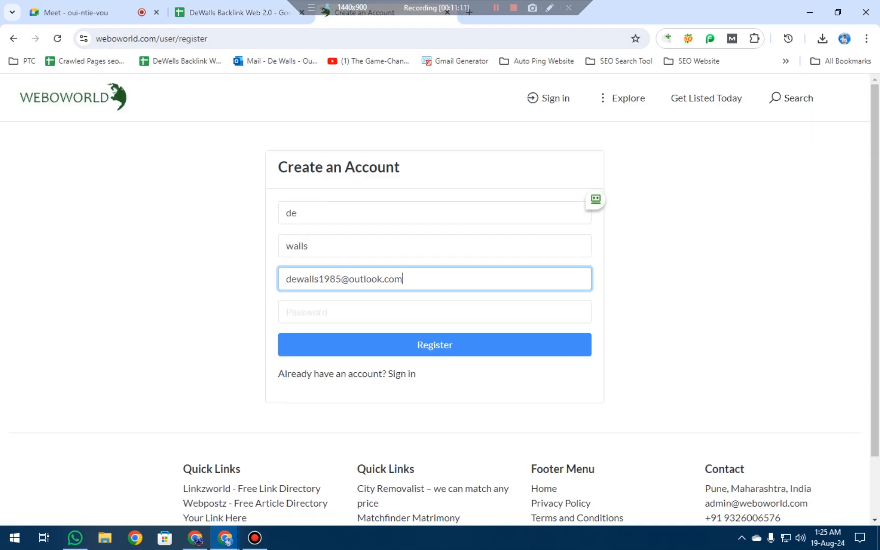
key("Tab")
key("ctrl+v")
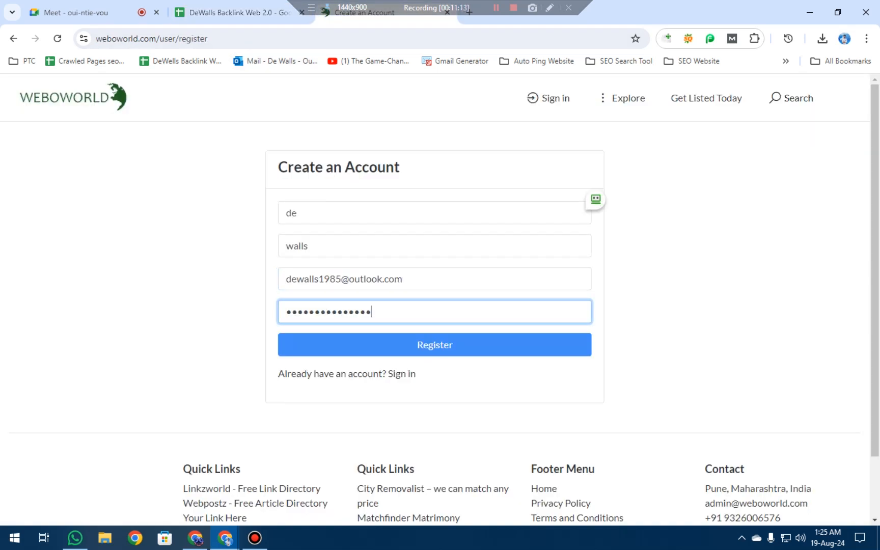
key("Tab")
key("Return")
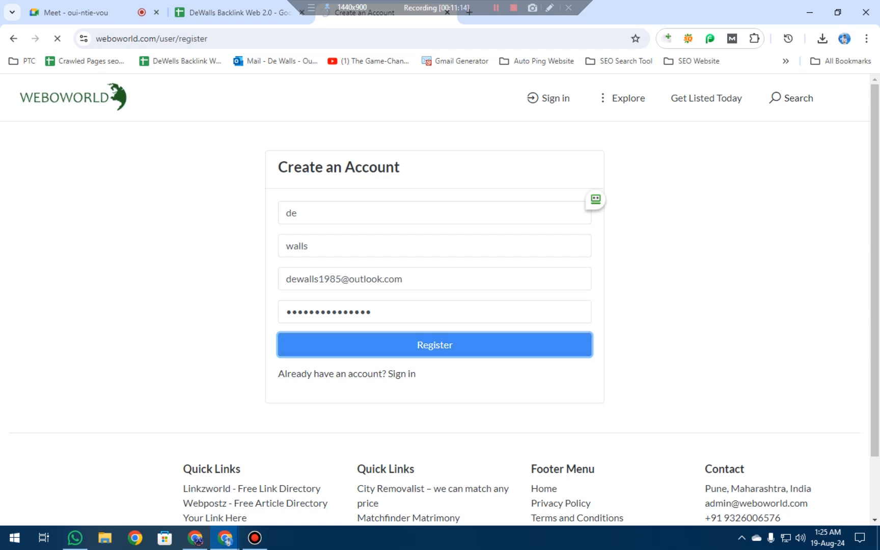
- Open the De Walls Outlook mailbox in a new browser tab and place that tab first
key("ctrl+t")
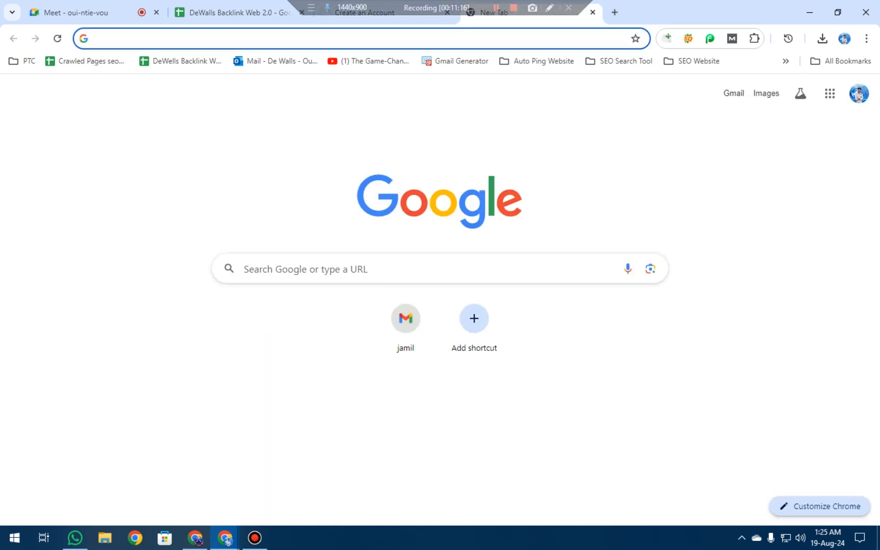
left_click(275, 61)
left_click_drag(518, 12, 77, 12)
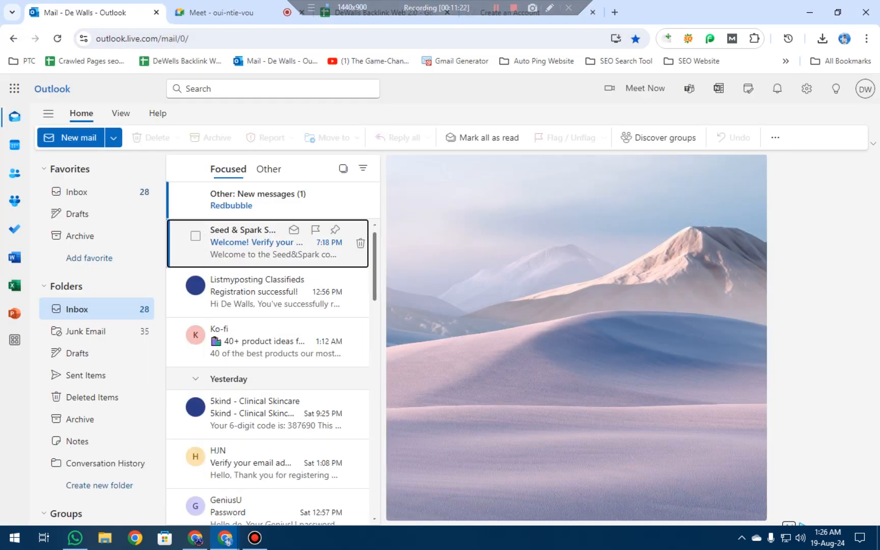
- Look through the Focused and Other inbox messages for the Weboworld confirmation e-mail, checking the registration page's status in between
left_click(275, 244)
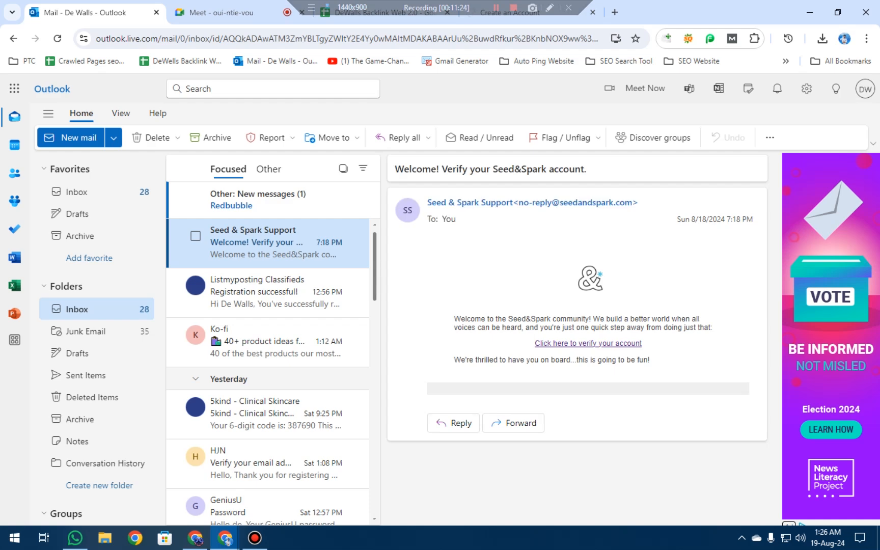
left_click(77, 192)
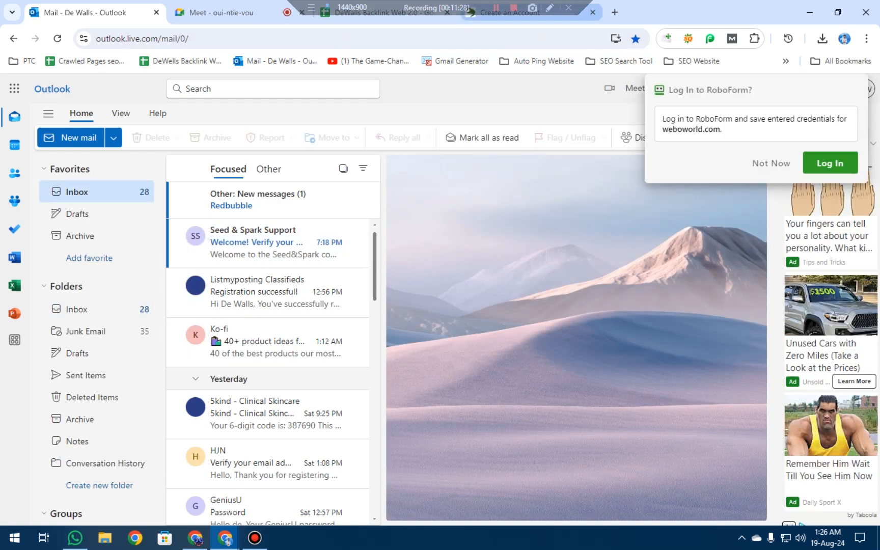
left_click(509, 12)
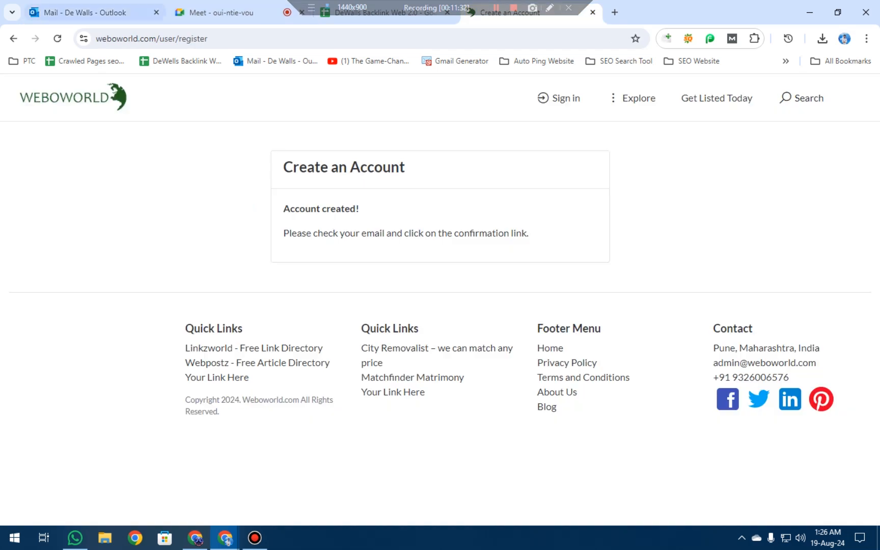
left_click(77, 13)
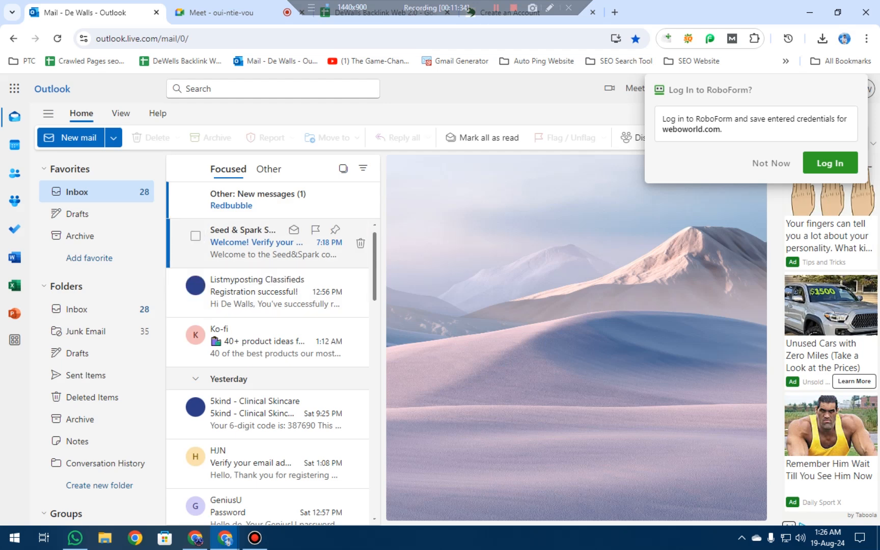
left_click(270, 243)
left_click(257, 200)
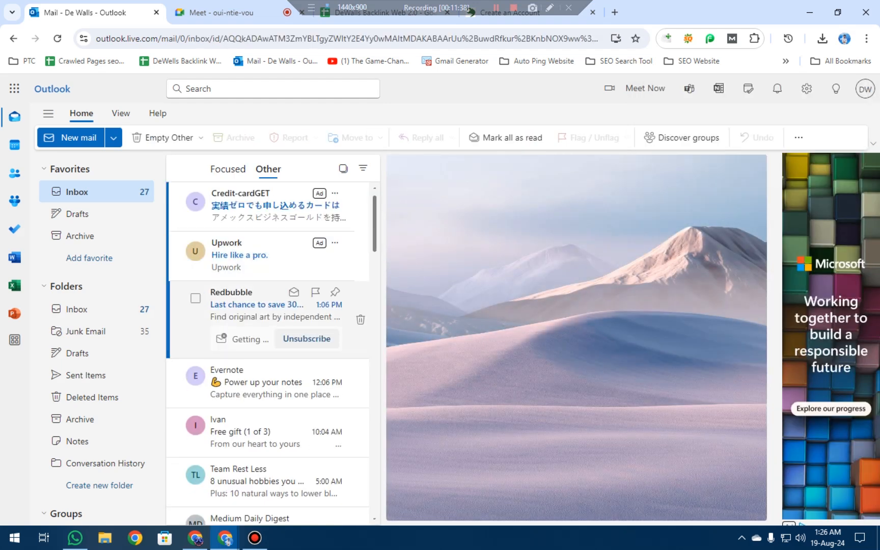
left_click(265, 313)
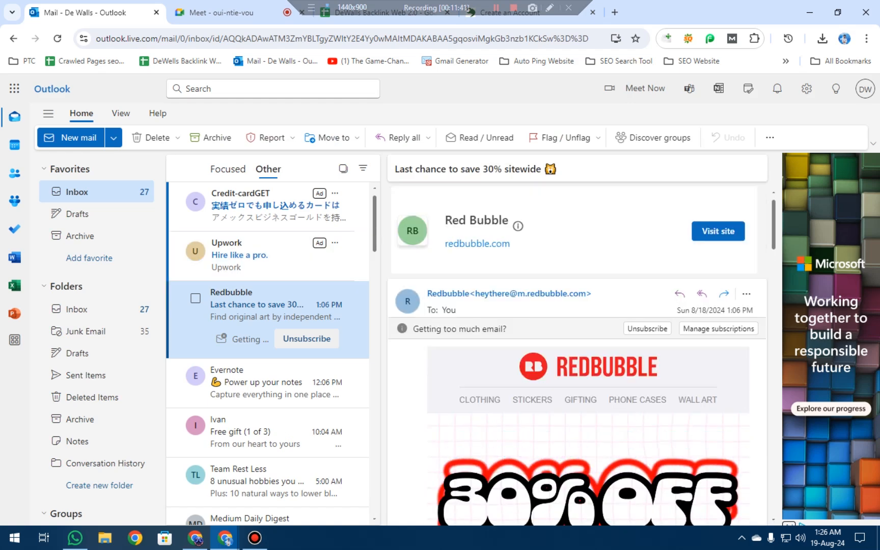
left_click(529, 16)
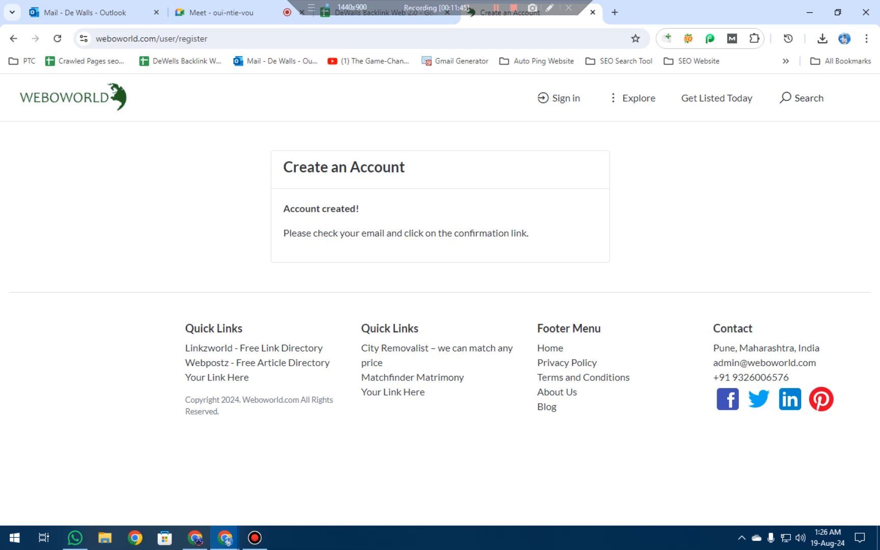
left_click(76, 13)
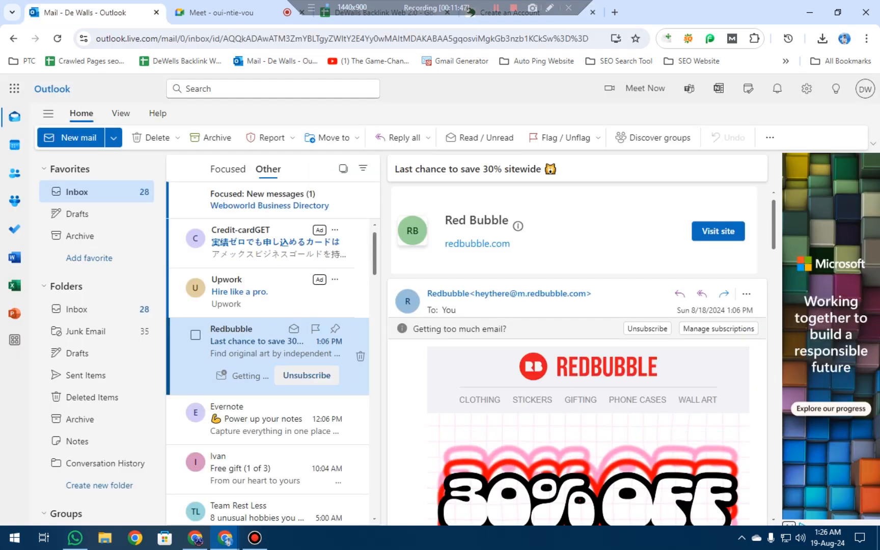
- Search the remaining Other messages and the Junk Email folder for the Weboworld confirmation, reading the newest junk message
scroll(357, 336, "down", 1)
scroll(356, 336, "down", 5)
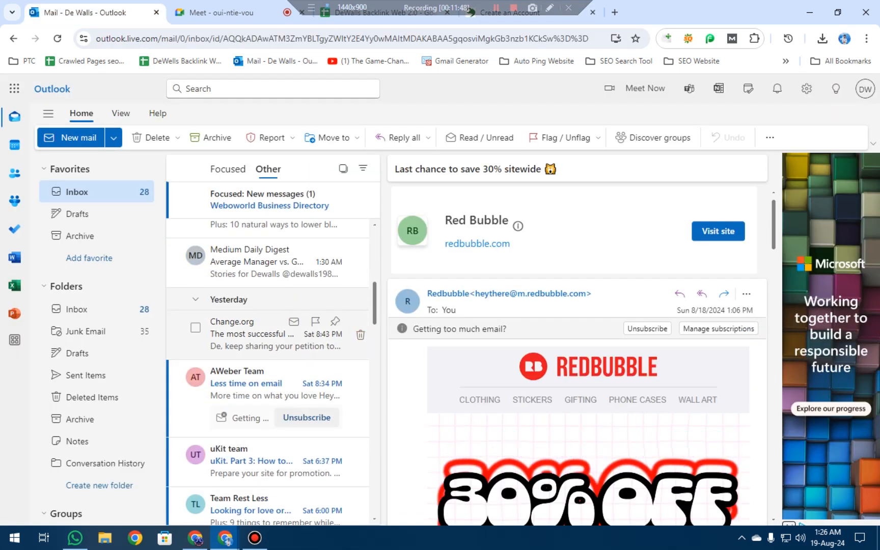
scroll(270, 356, "up", 3)
left_click(84, 331)
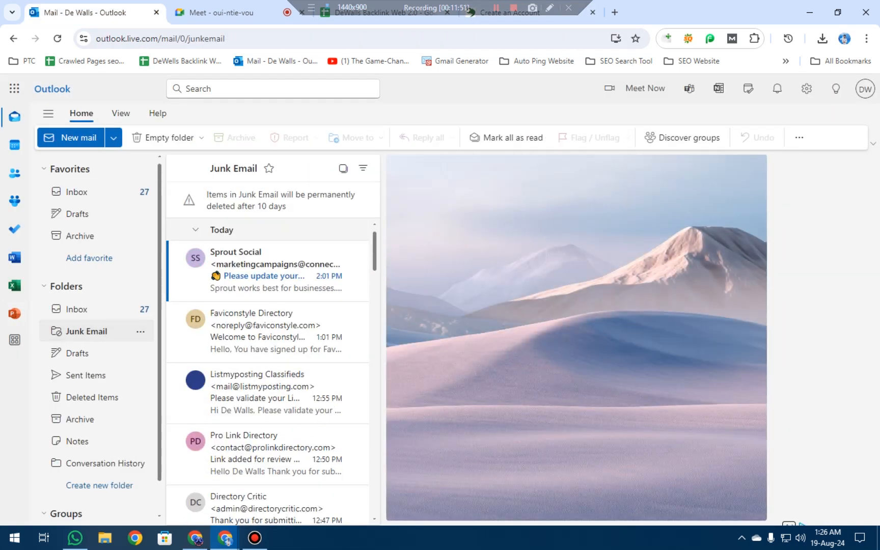
left_click(275, 273)
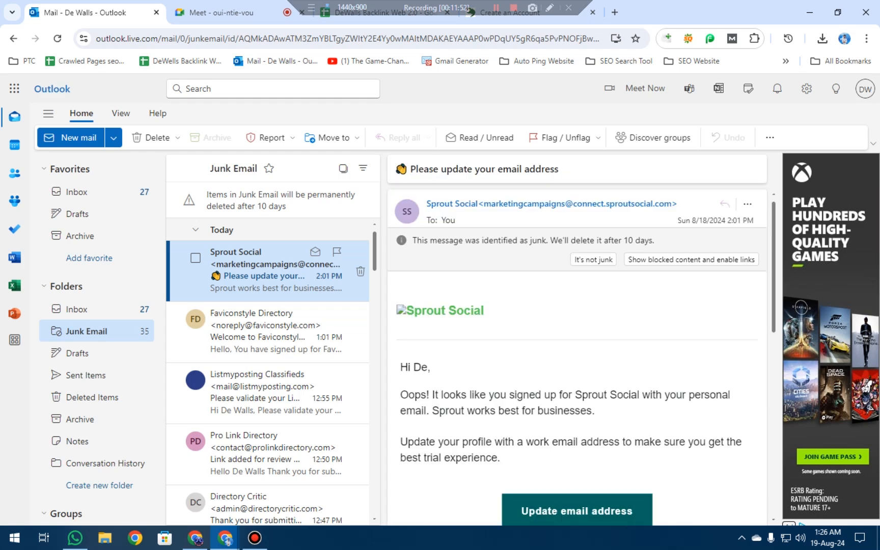
scroll(575, 356, "down", 3)
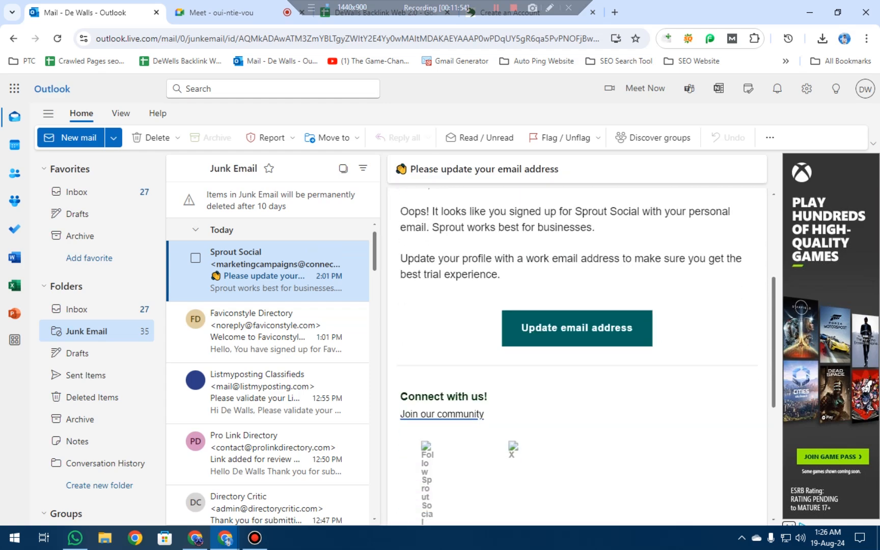
scroll(576, 357, "down", 3)
scroll(576, 356, "up", 7)
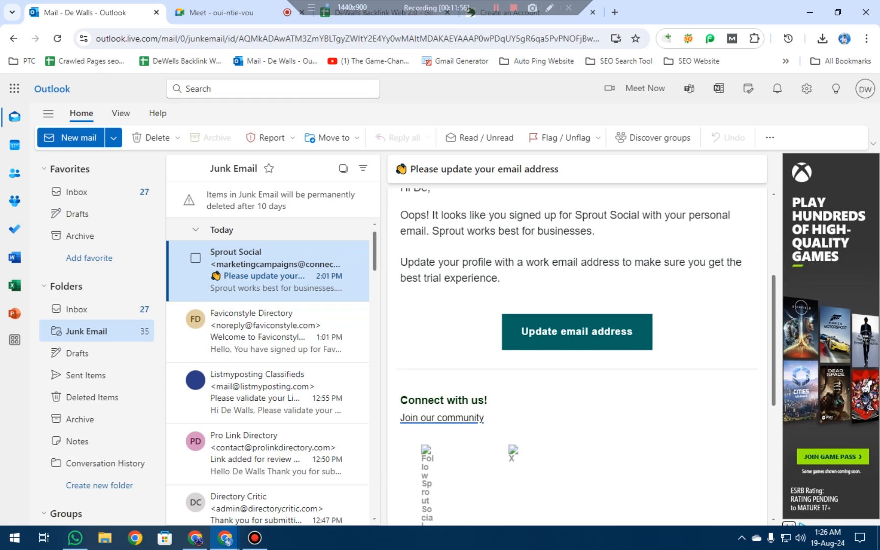
- Confirm the Weboworld account through the link in its welcome e-mail in the inbox, and close the leftover registration page
left_click(77, 192)
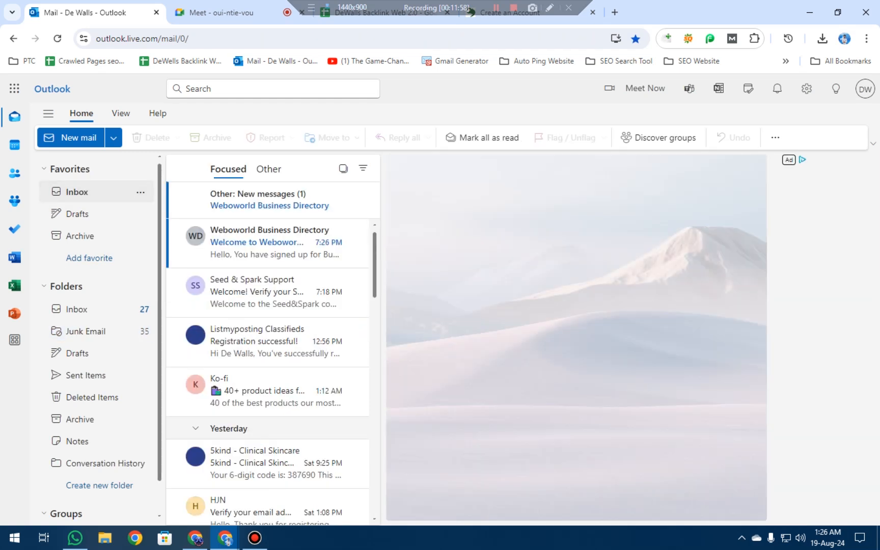
left_click(270, 206)
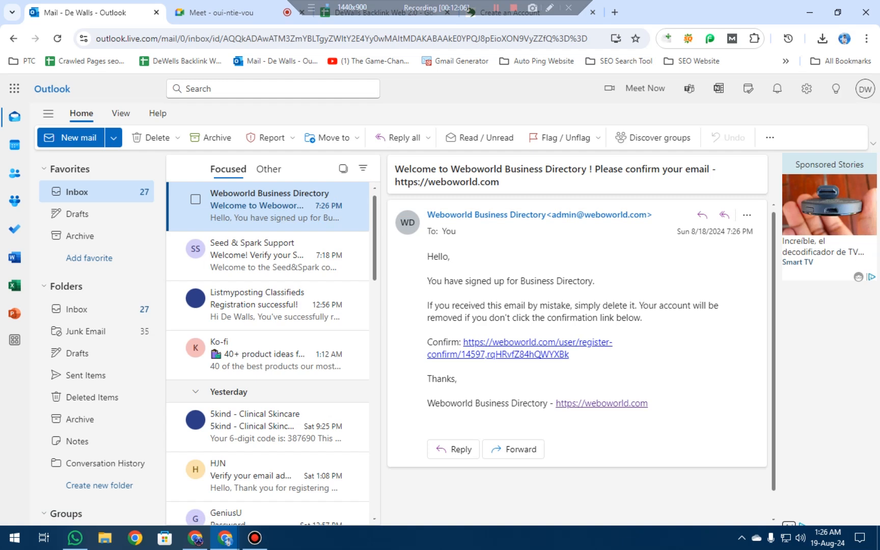
left_click(531, 17)
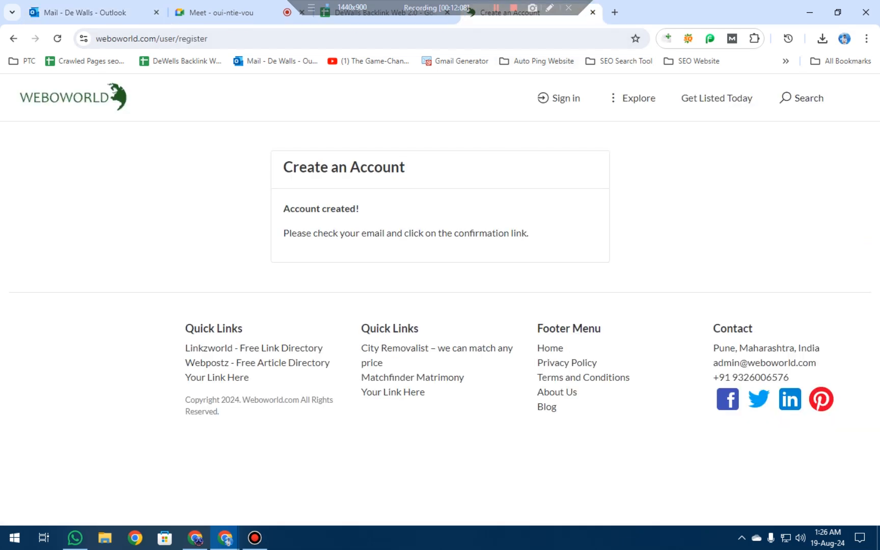
left_click_drag(317, 233, 527, 233)
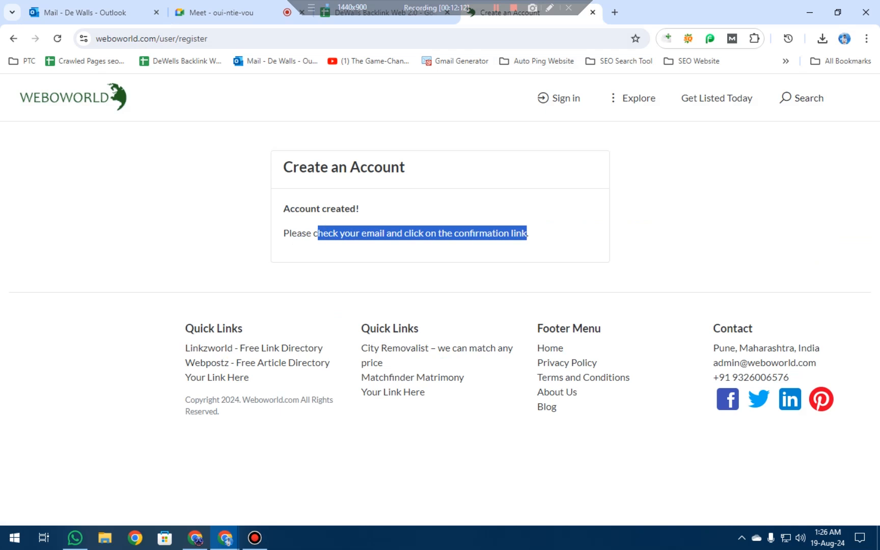
left_click(81, 12)
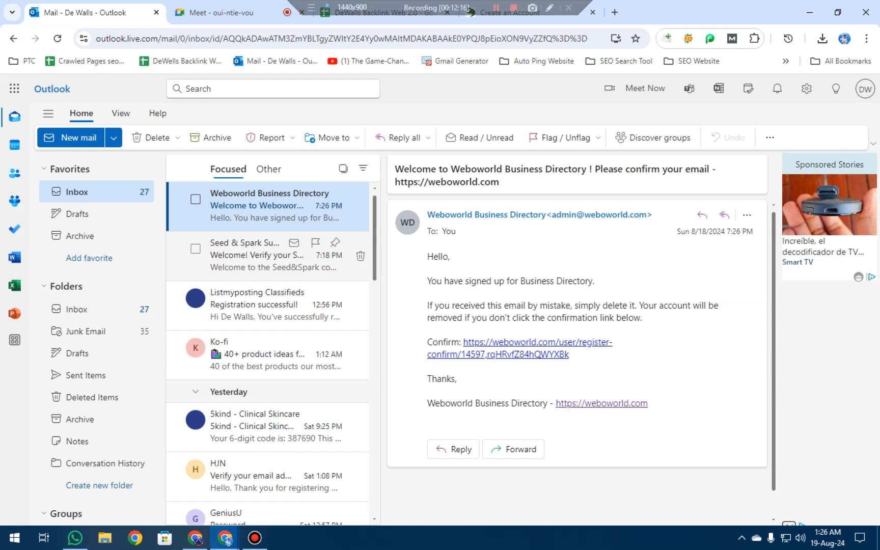
left_click(270, 255)
left_click(270, 207)
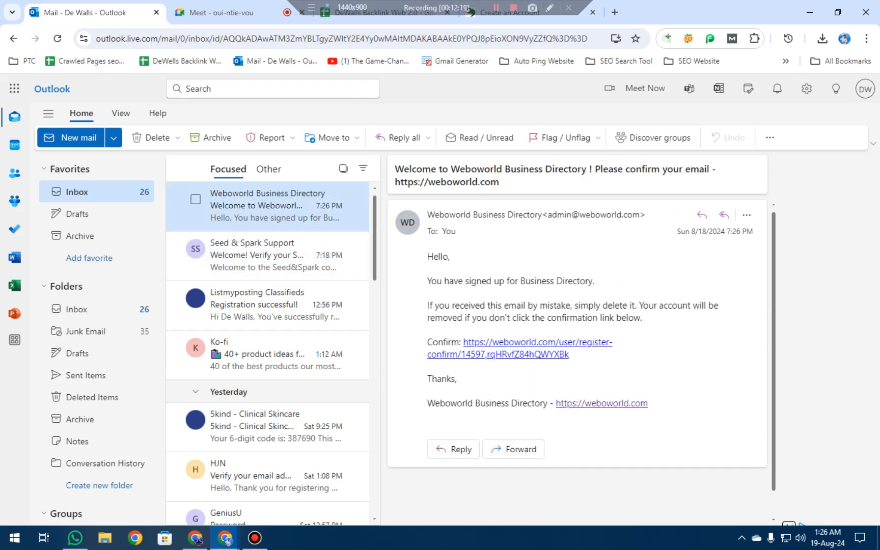
left_click(509, 343)
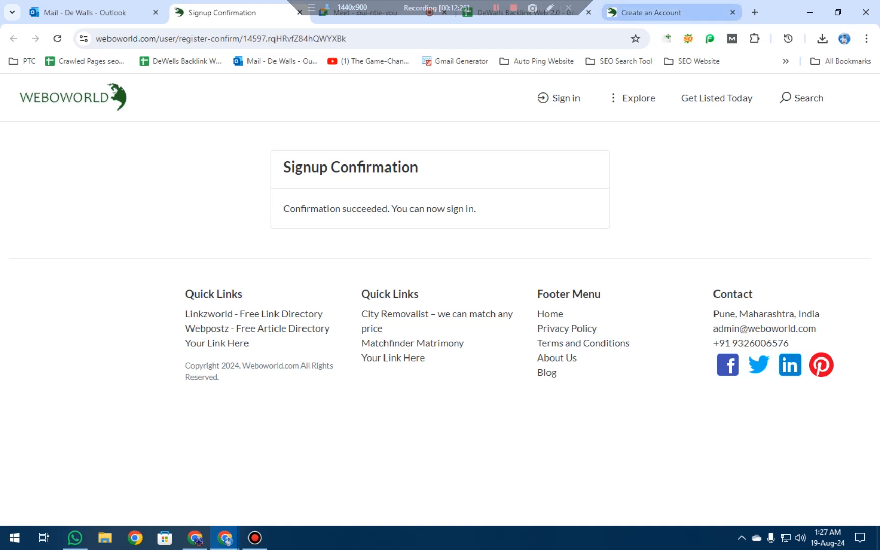
left_click(733, 12)
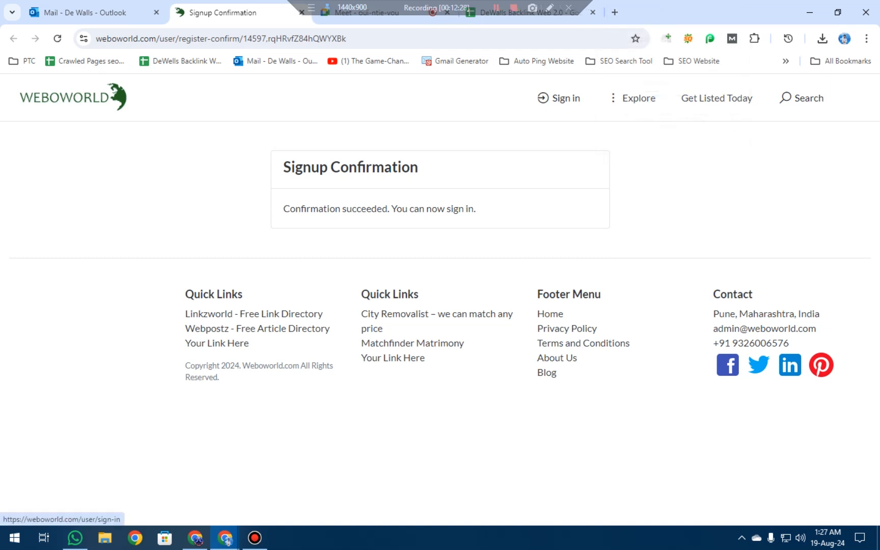
- Open the Weboworld sign-in form, fill in the e-mail from the Login Details sheet, and return to that sheet
left_click(559, 98)
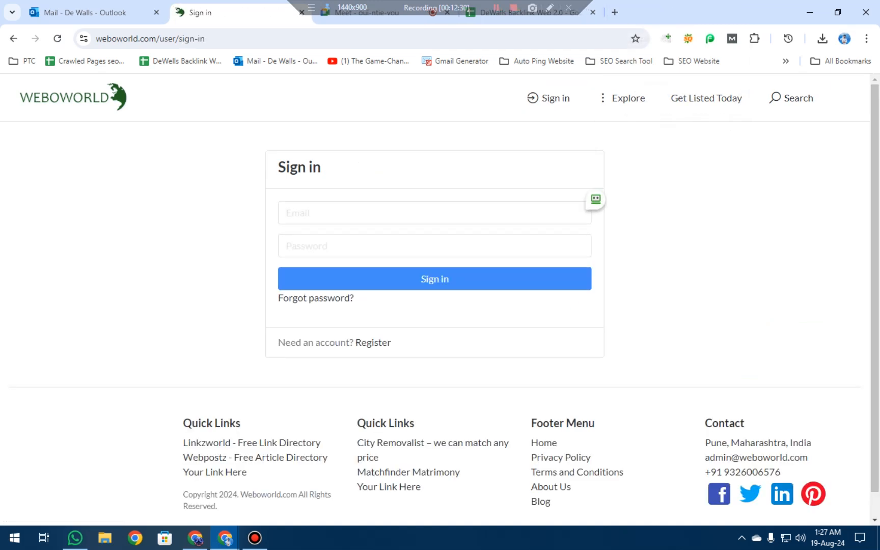
left_click(530, 13)
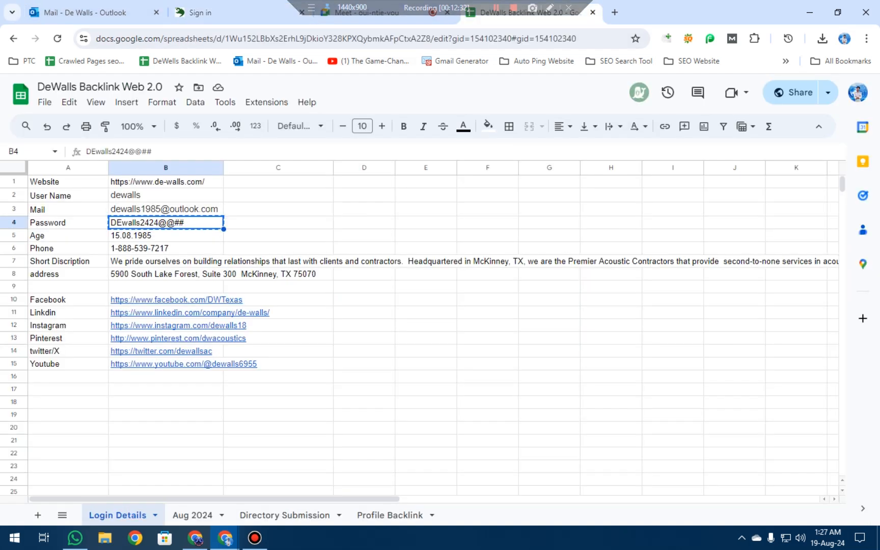
left_click(166, 209)
key("ctrl+c")
left_click(199, 12)
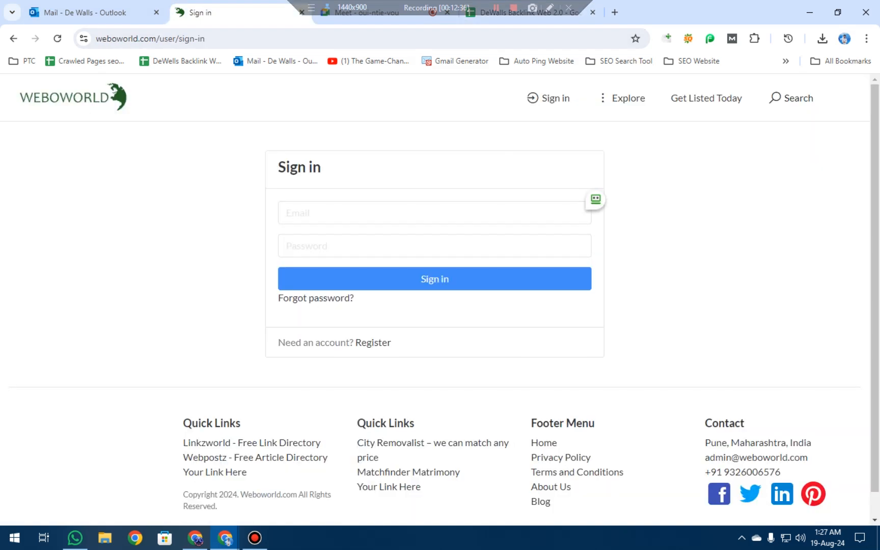
left_click(435, 213)
key("ctrl+v")
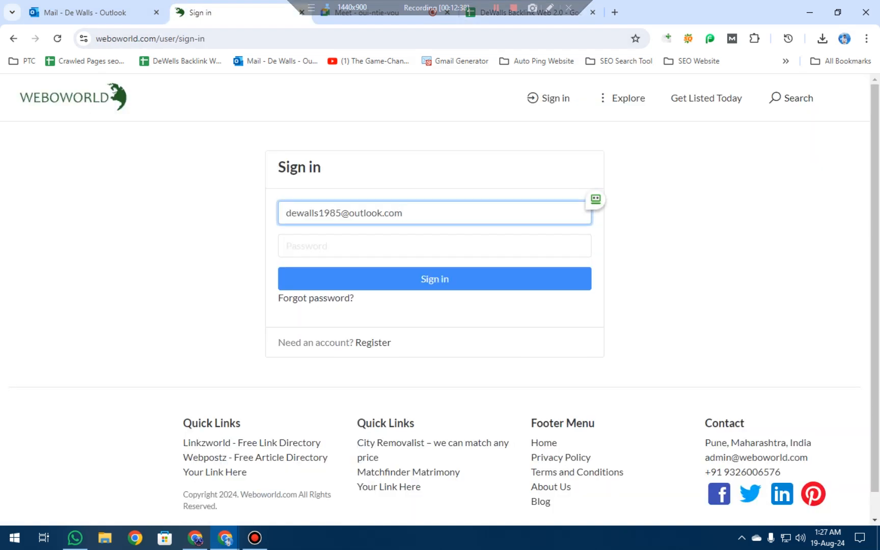
left_click(530, 16)
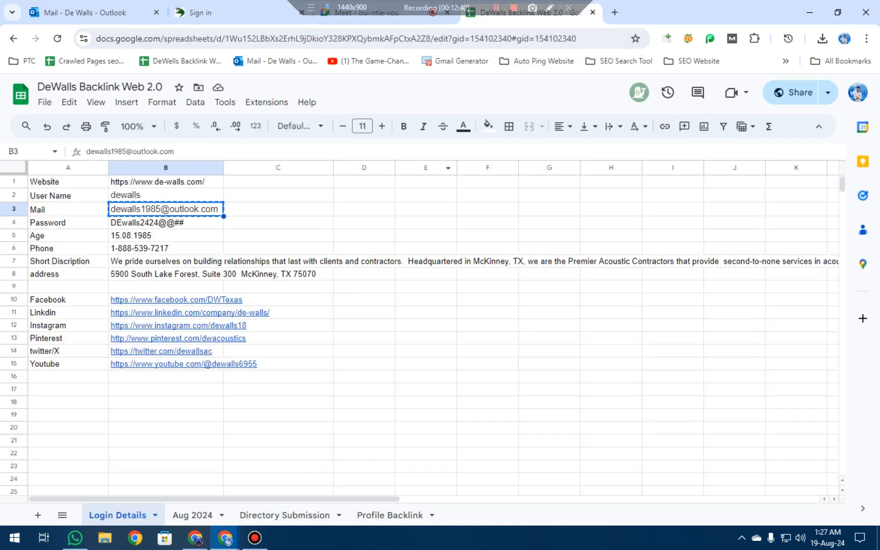
- Copy the account password from the Login Details sheet into the Weboworld sign-in form and sign in
left_click(166, 223)
key("ctrl+c")
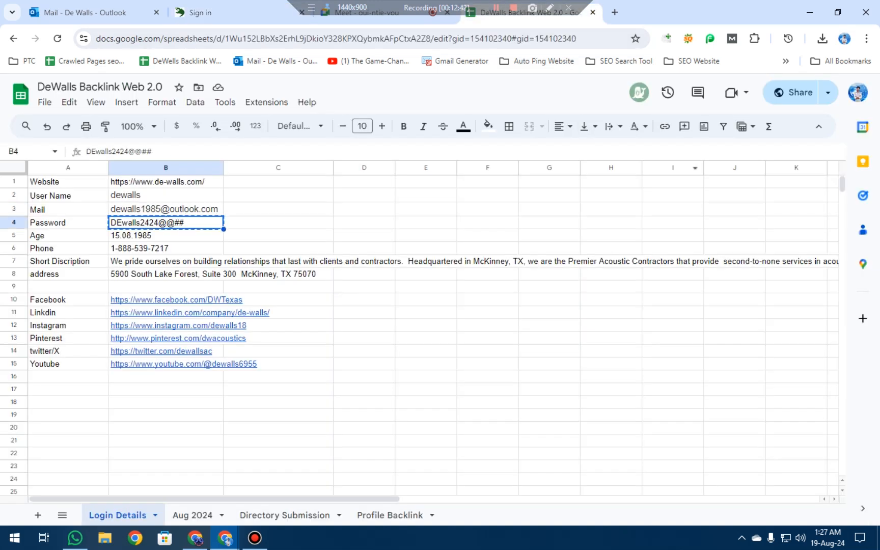
left_click(204, 13)
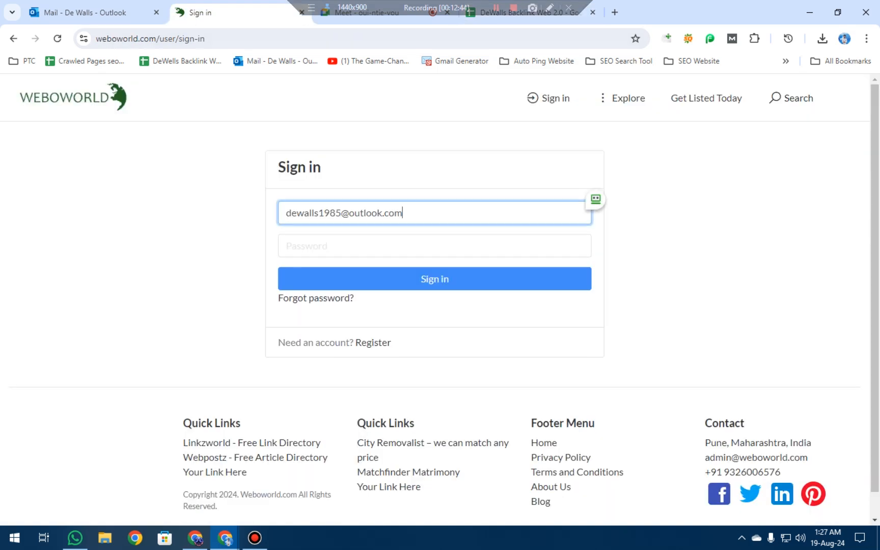
key("Tab")
key("ctrl+v")
key("Return")
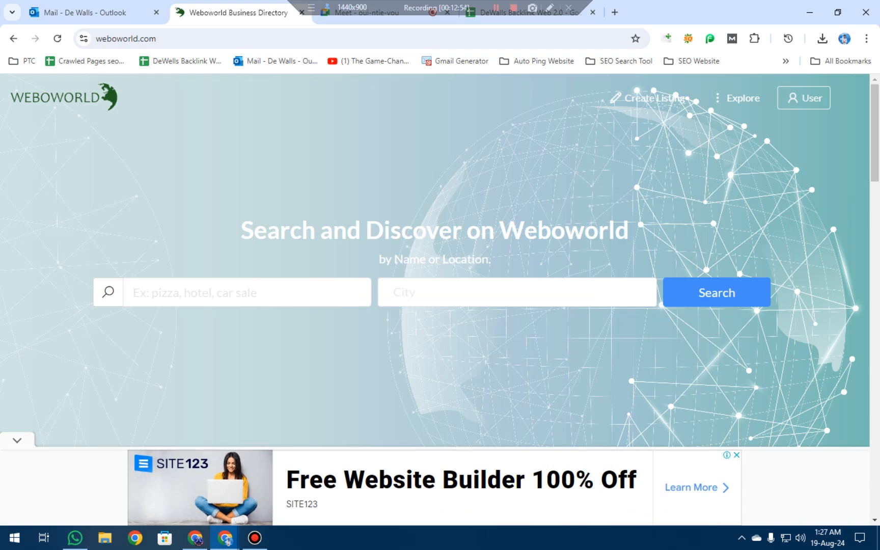
- Open the account's dashboard and go to the My Profile page
mouse_move(804, 98)
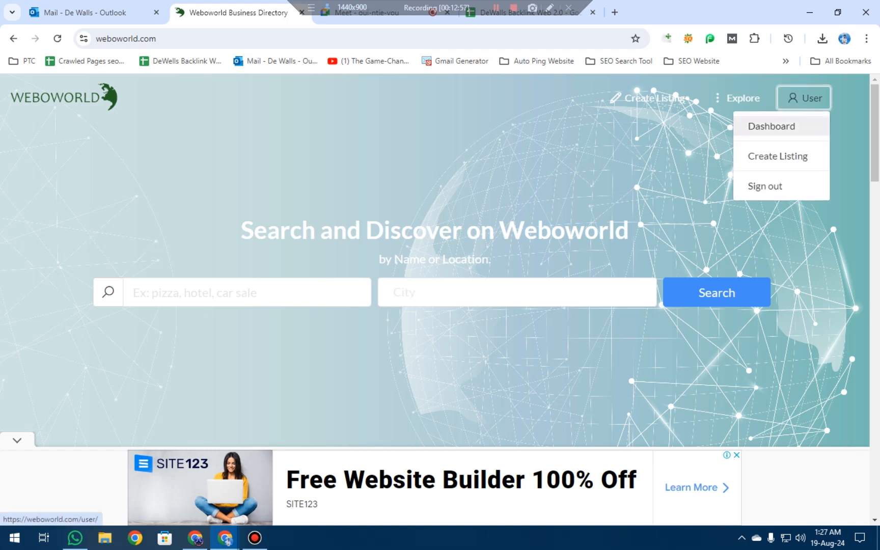
left_click(772, 126)
left_click(701, 157)
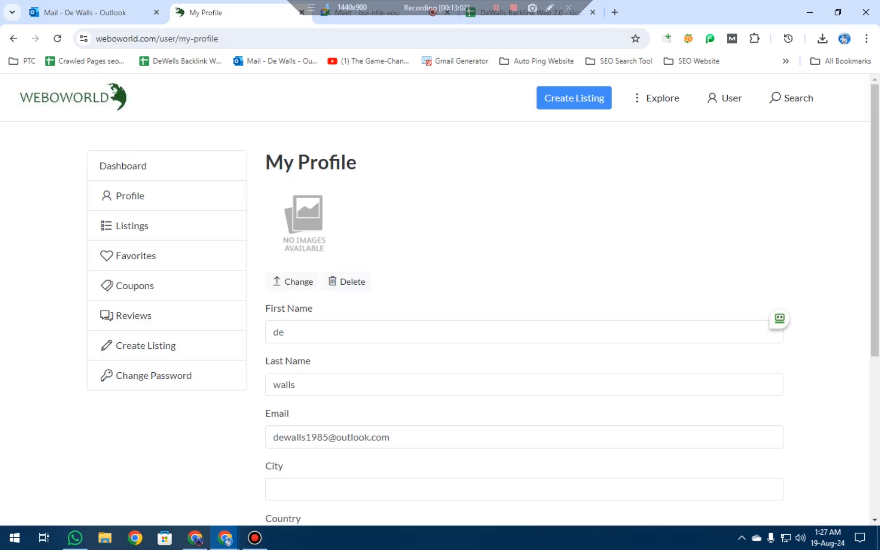
- Upload the dewalls logo image from the Desktop folder as the profile picture
left_click(292, 282)
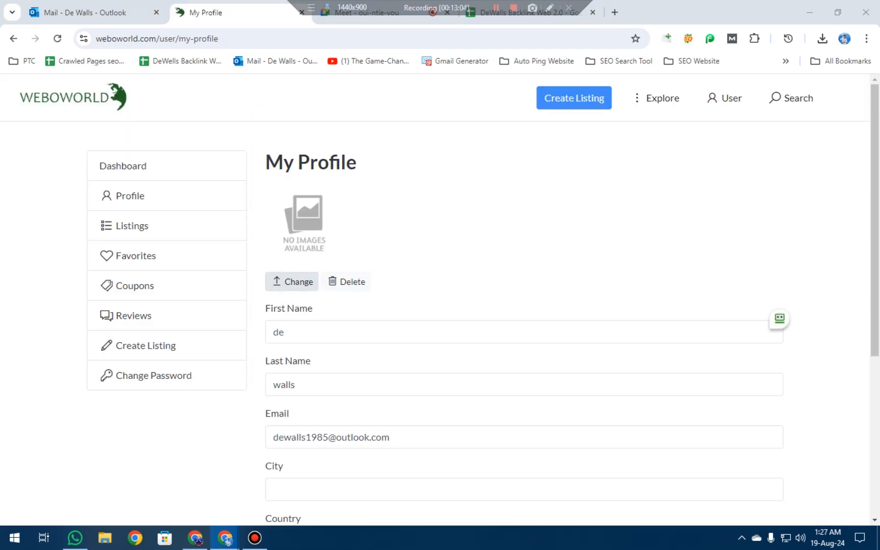
scroll(514, 255, "down", 2)
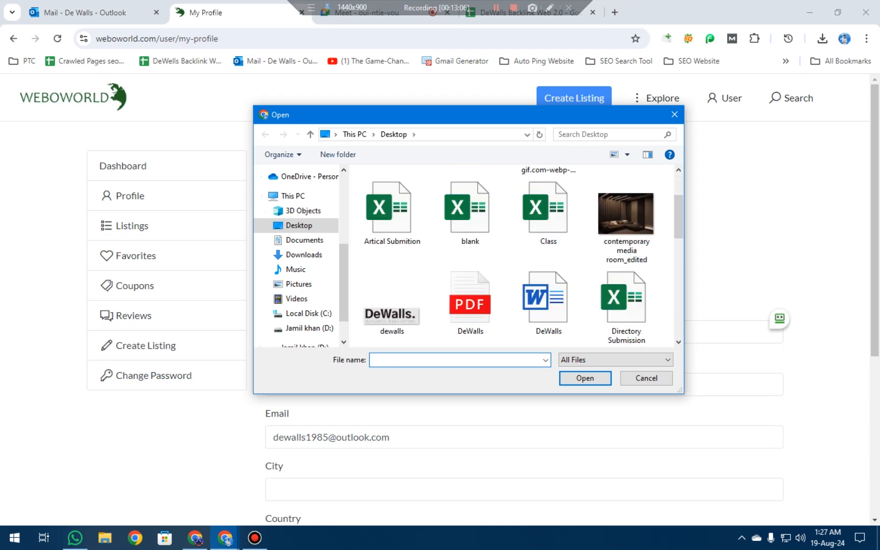
left_click(392, 306)
left_click(585, 378)
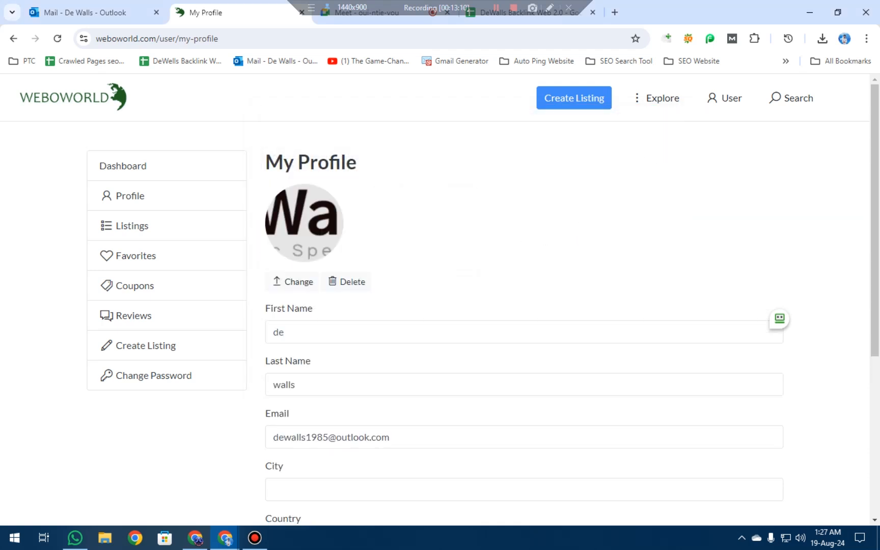
- Copy the business address from the Login Details sheet into the profile's City field
scroll(483, 304, "down", 4)
left_click(483, 306)
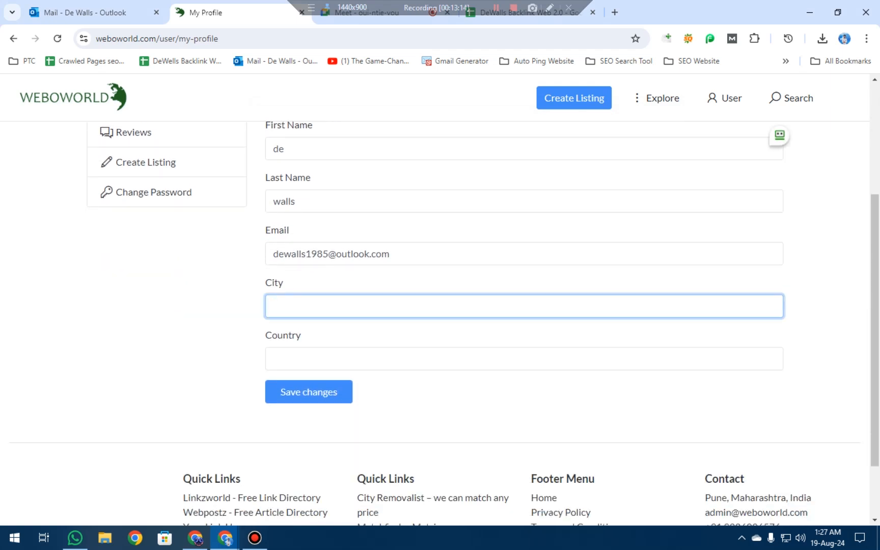
left_click(530, 12)
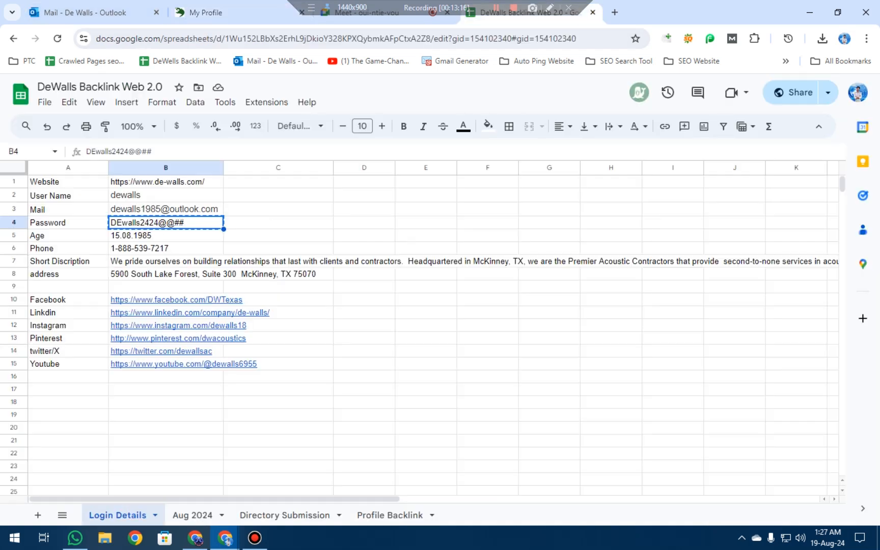
triple_click(165, 274)
key("ctrl+c")
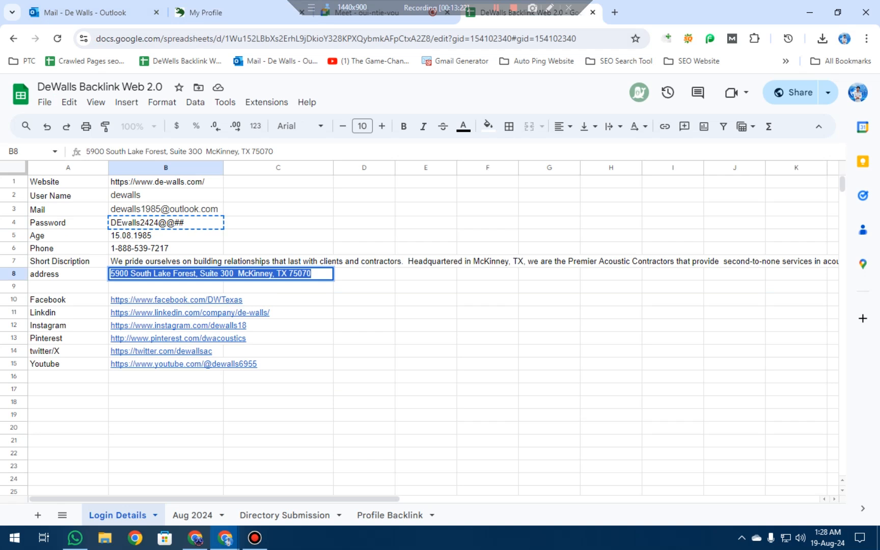
left_click(235, 12)
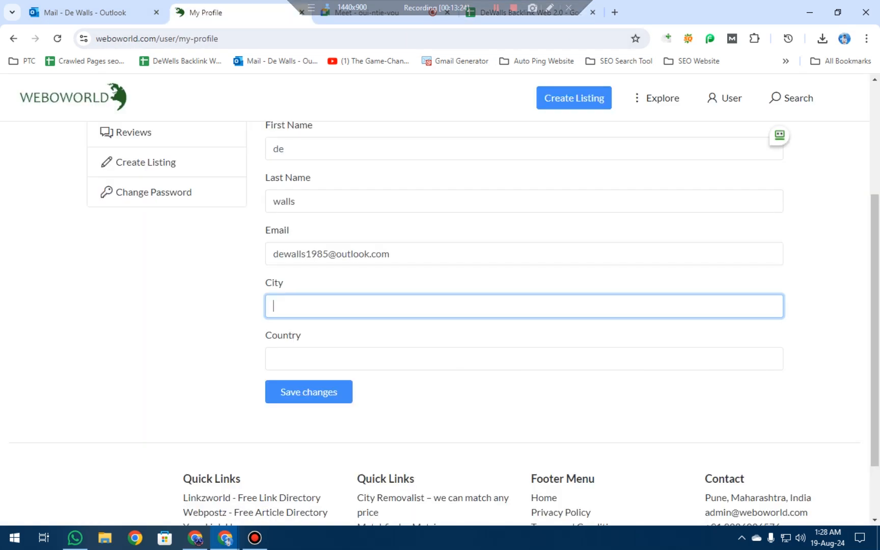
key("ctrl+v")
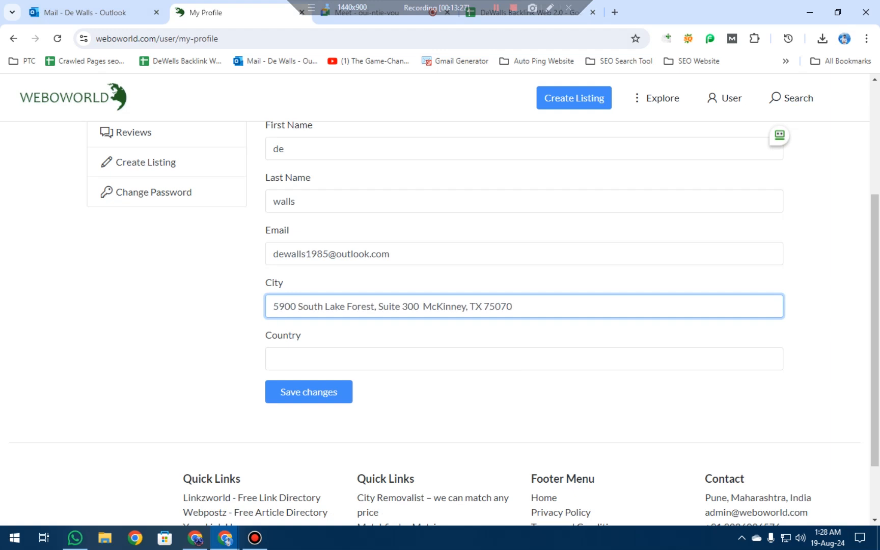
- Examine the street, suite, city and state parts of the address in the profile's City field
left_click_drag(376, 307, 512, 306)
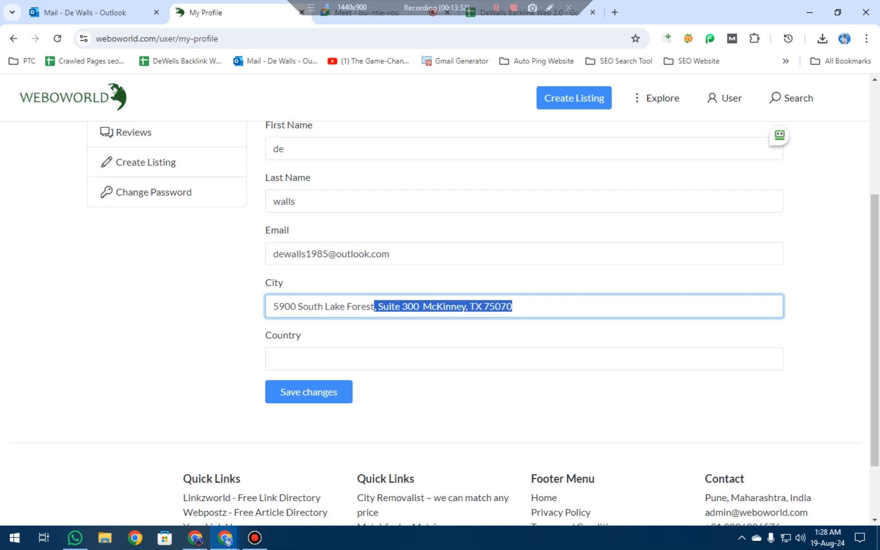
left_click(383, 307)
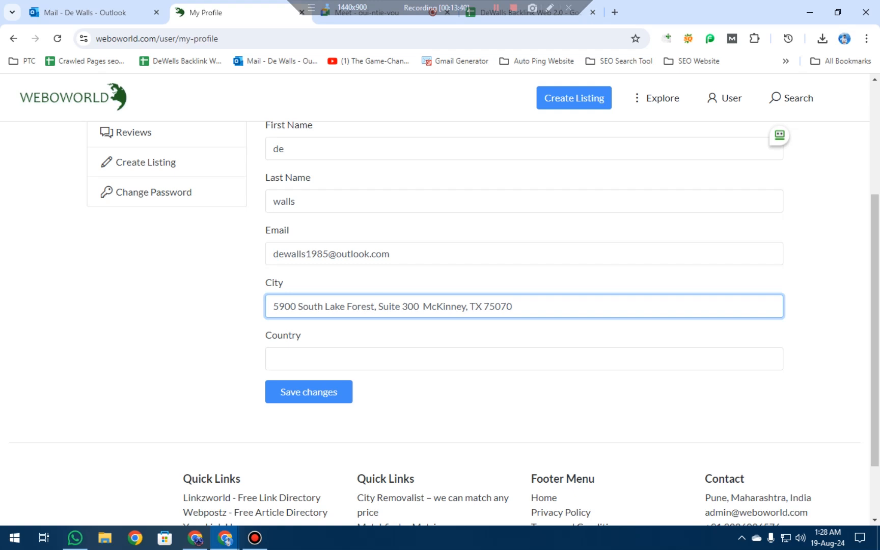
key("shift+Left")
key("shift+Left")
key("shift+Left")
key("shift+Left")
key("shift+Left")
key("shift+Left")
key("shift+Left")
key("shift+Left")
key("shift+Left")
key("shift+Left")
key("shift+Left")
key("shift+Left")
key("shift+Left")
key("shift+Left")
key("shift+Left")
key("shift+Left")
key("shift+Left")
key("shift+Left")
key("shift+Left")
key("shift+Left")
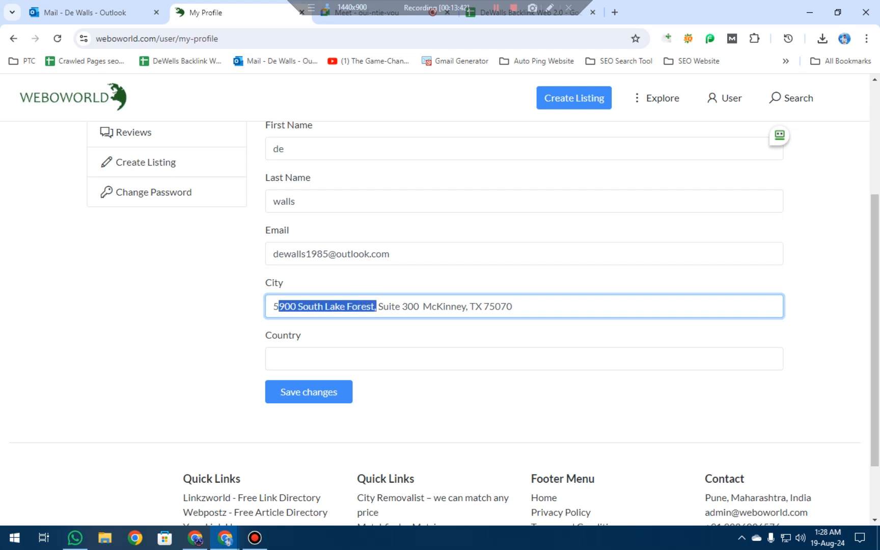
key("Right")
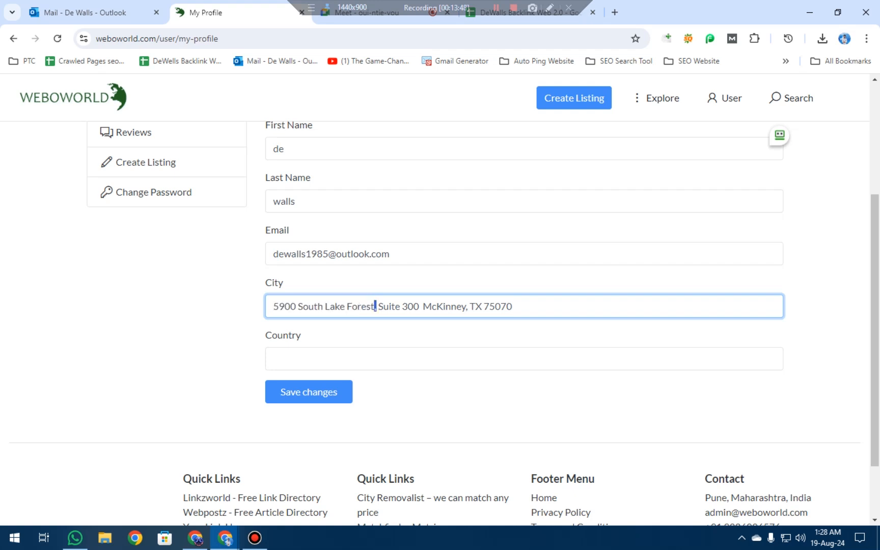
key("shift+Left")
key("shift+Left")
key("shift+Left")
key("shift+Left")
key("shift+Left")
key("shift+Left")
key("shift+Left")
key("shift+Left")
key("shift+Left")
key("shift+Left")
key("shift+Left")
key("shift+Left")
key("shift+Left")
key("shift+Left")
key("shift+Left")
key("shift+Left")
key("shift+Left")
key("shift+Left")
key("shift+Left")
key("shift+Left")
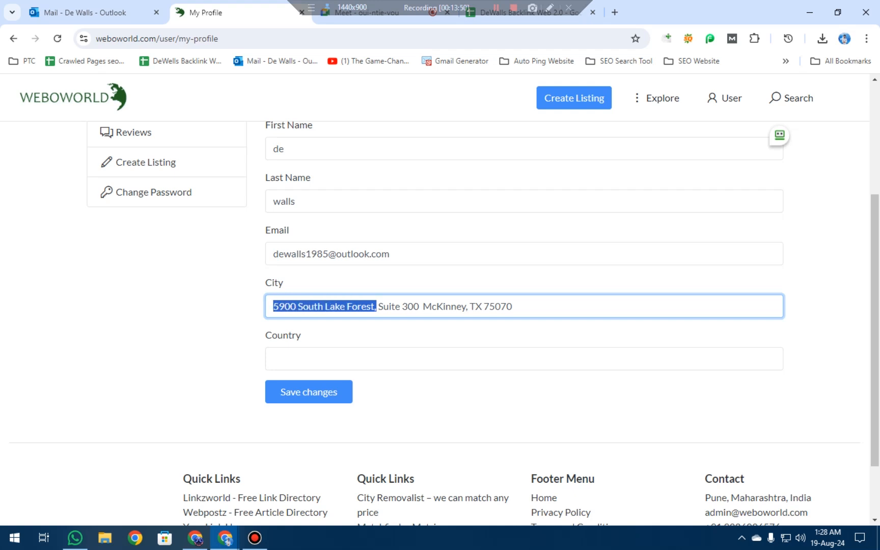
left_click_drag(378, 307, 462, 306)
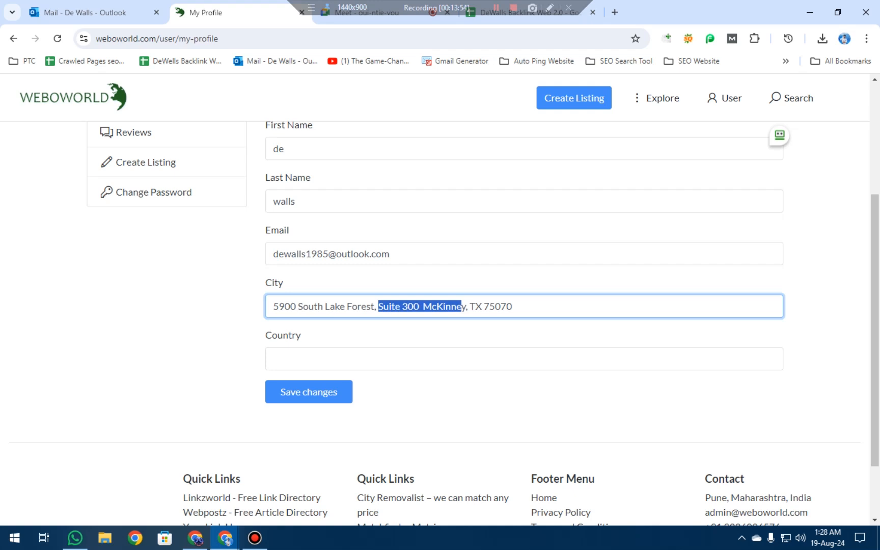
mouse_move(484, 306)
left_mouse_down()
mouse_move(512, 306)
mouse_move(482, 306)
left_mouse_up()
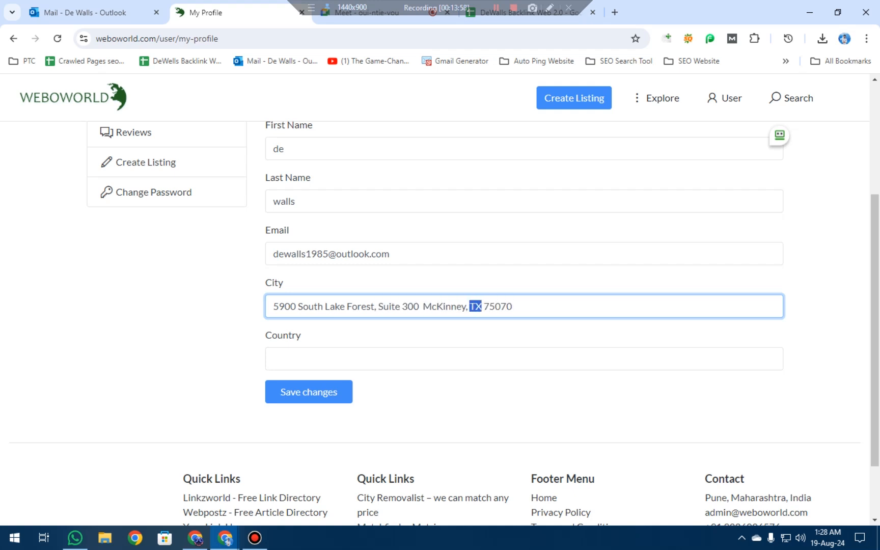
left_click(513, 307)
- Set the profile's Country to "us", save the changes and review the saved profile
left_click(275, 358)
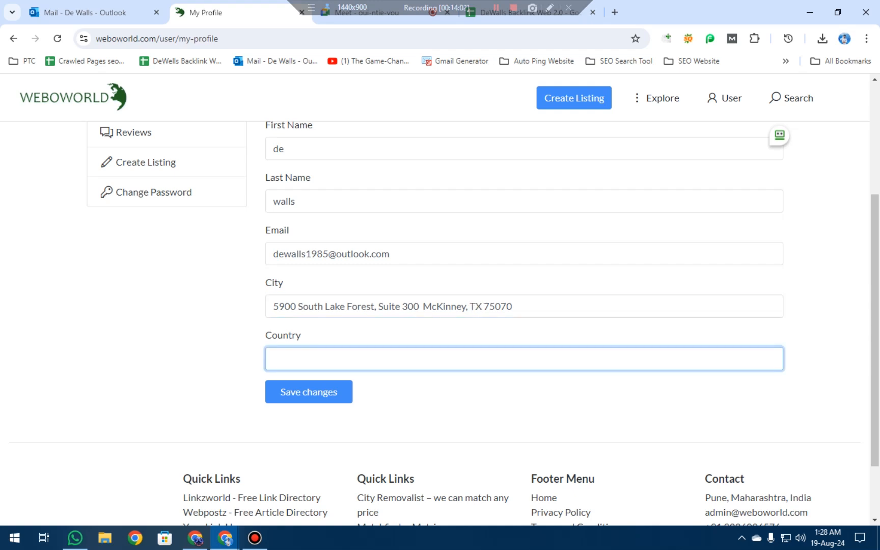
type("us")
left_click(308, 392)
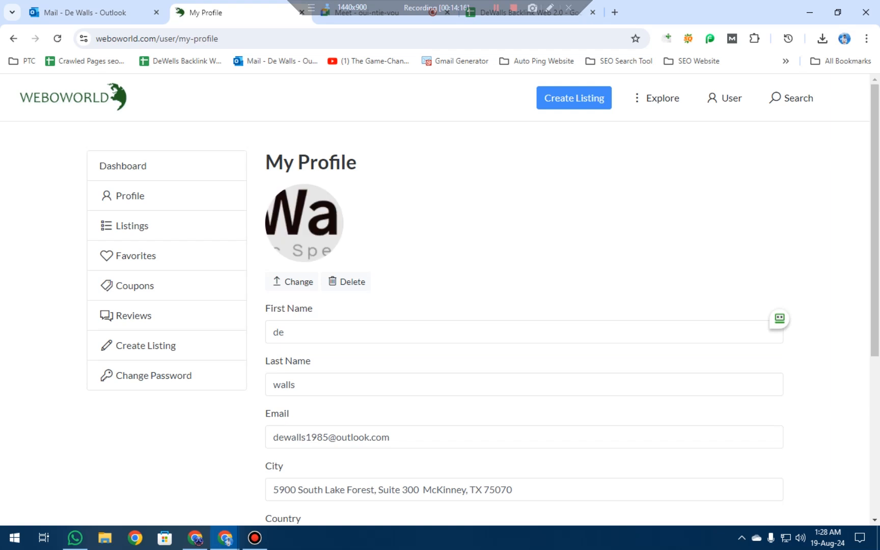
scroll(440, 300, "down", 5)
scroll(440, 301, "up", 5)
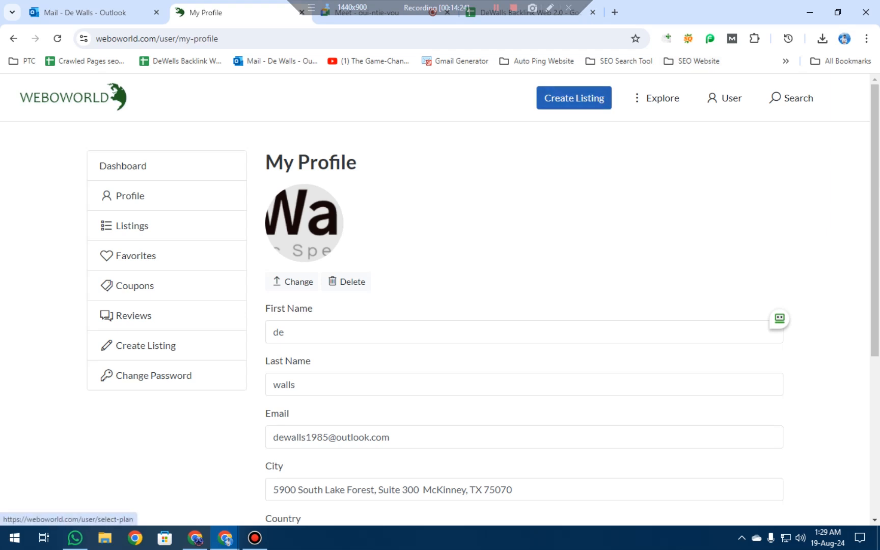
- Start a new business listing on the Free $0.00 plan
left_click(574, 98)
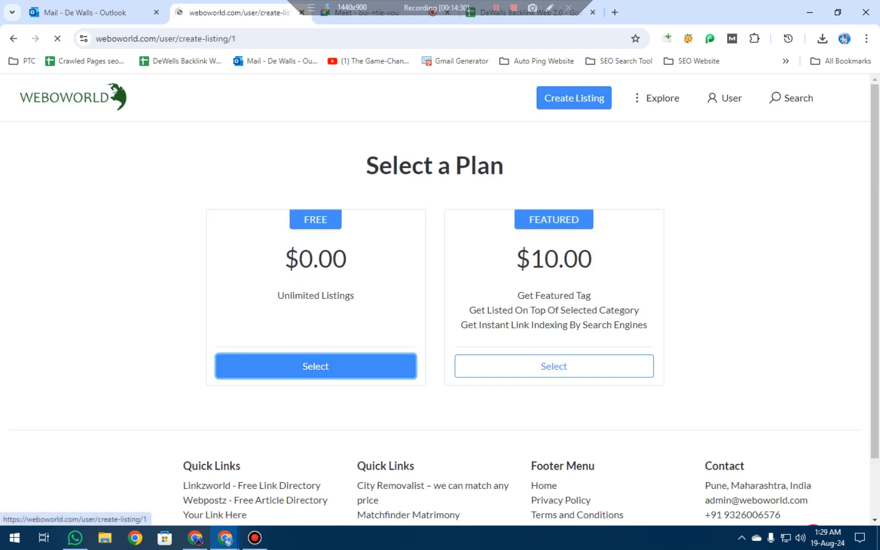
left_click(316, 366)
scroll(524, 306, "down", 3)
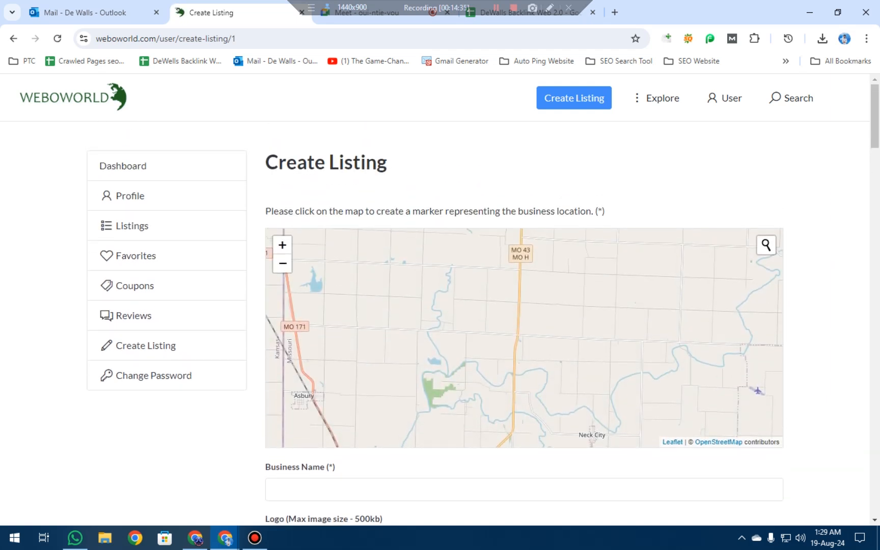
- Enter "De Walls" as the listing's Business Name
scroll(524, 305, "down", 3)
left_click(274, 306)
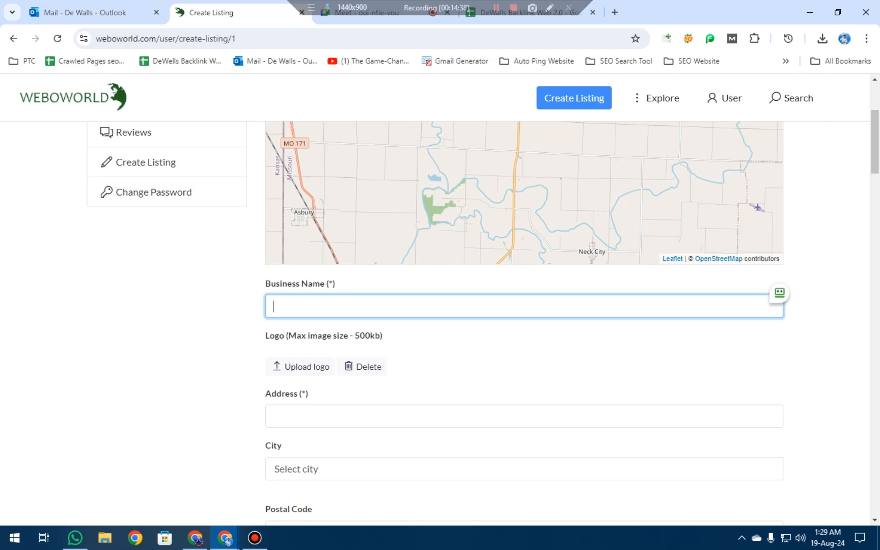
type("De Walls")
- Copy the business address from the Login Details sheet into the listing's Address field
scroll(525, 321, "down", 3)
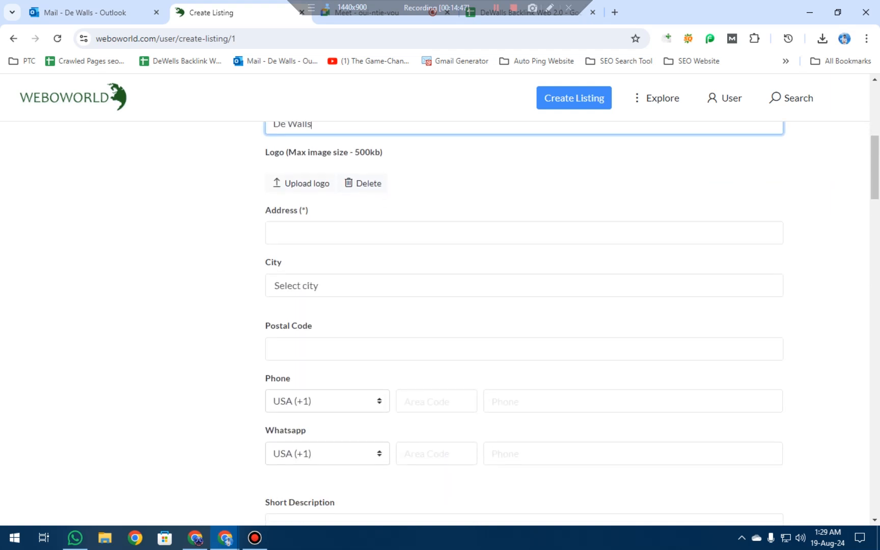
left_click(316, 233)
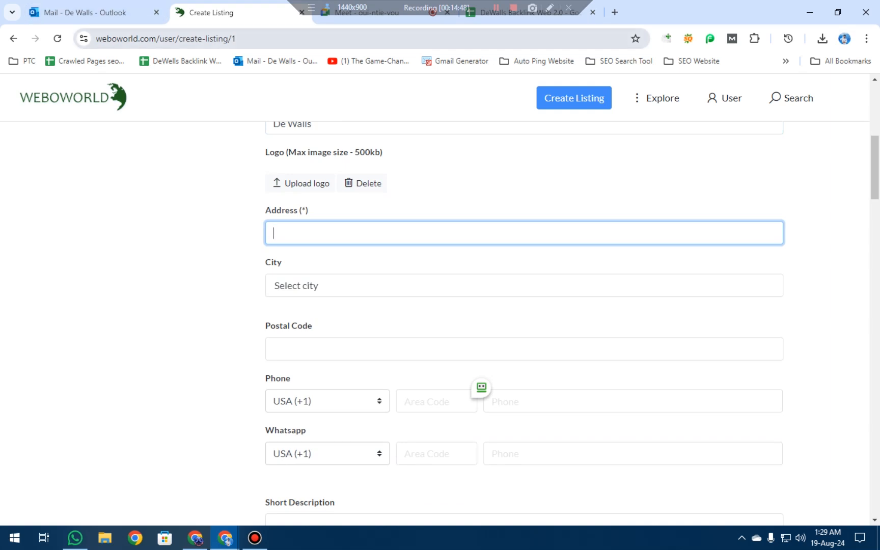
left_click(530, 12)
left_click(364, 313)
left_click(165, 274)
key("ctrl+c")
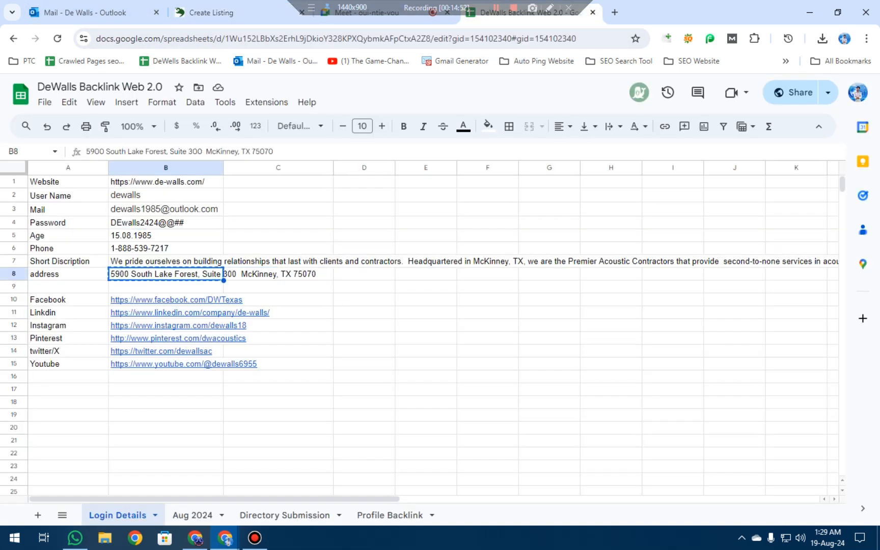
left_click(211, 12)
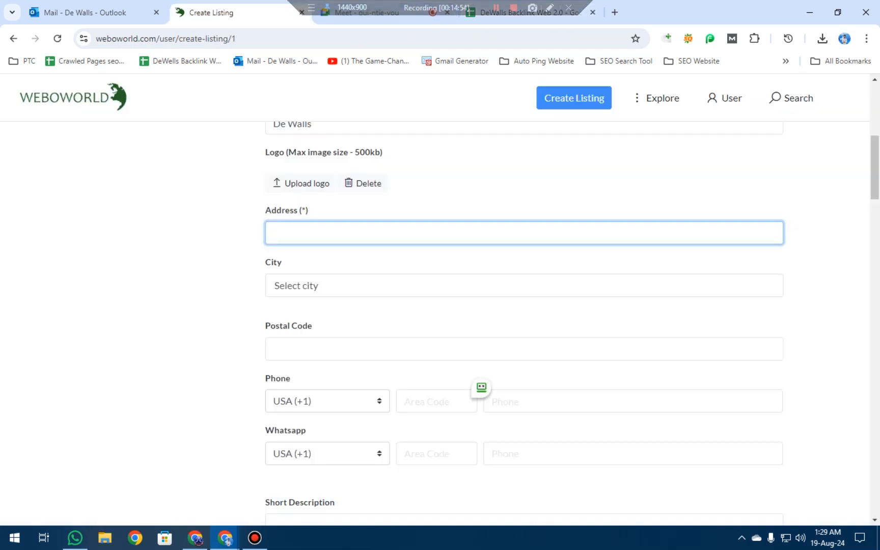
key("ctrl+v")
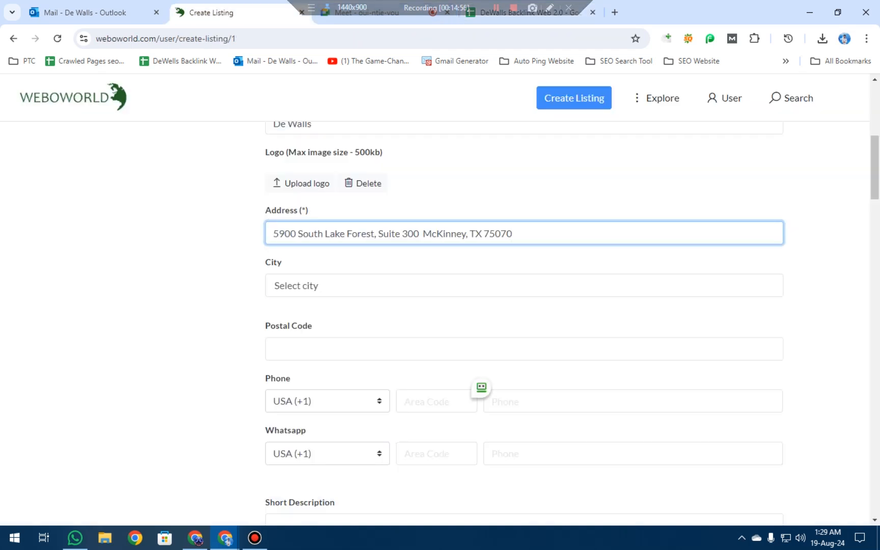
- Try to find the listing's city by searching the City list for "south lak" and "suite"
left_click(524, 286)
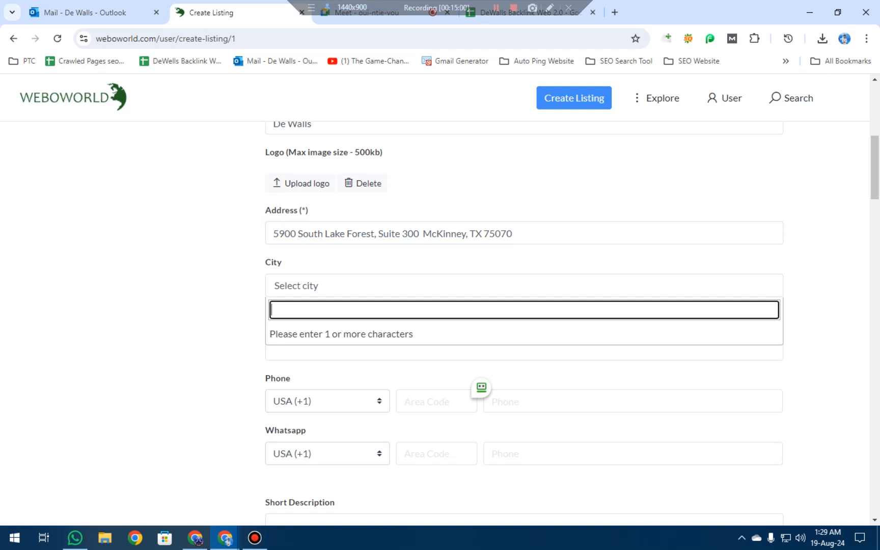
type("s")
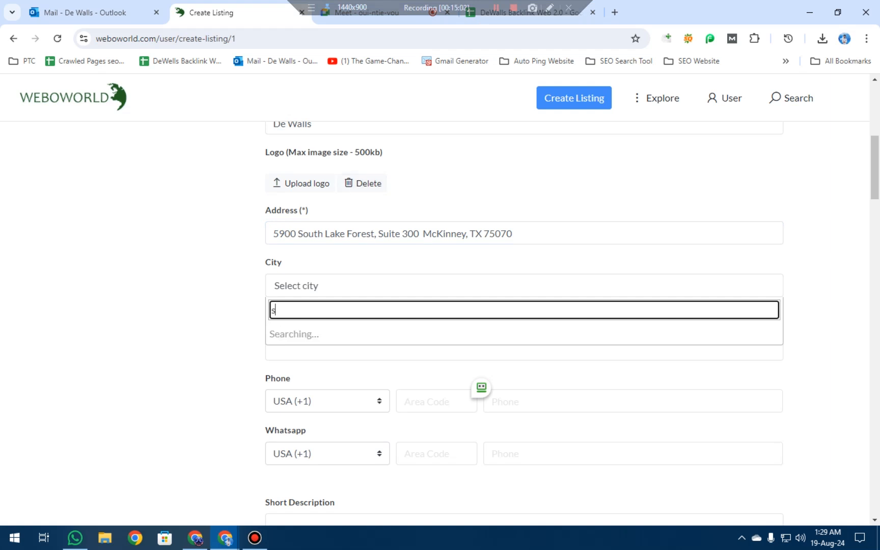
type("outh la")
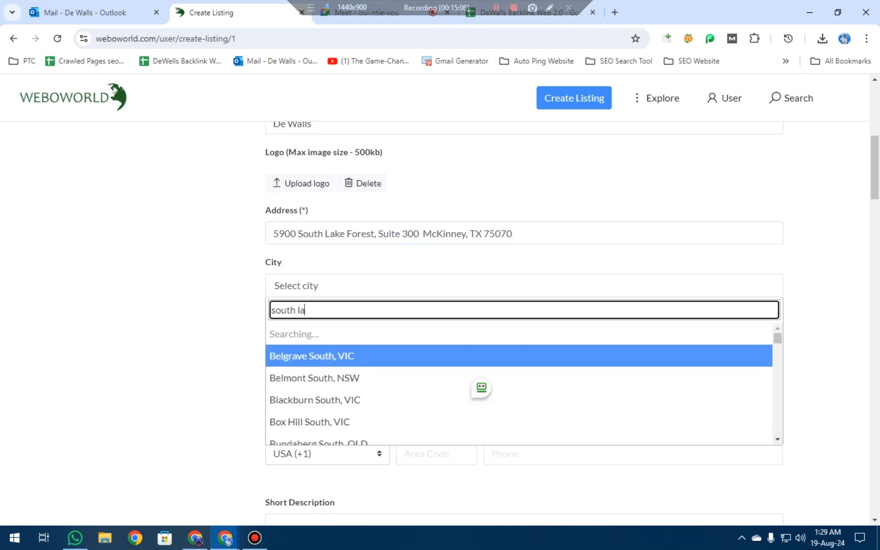
type("k")
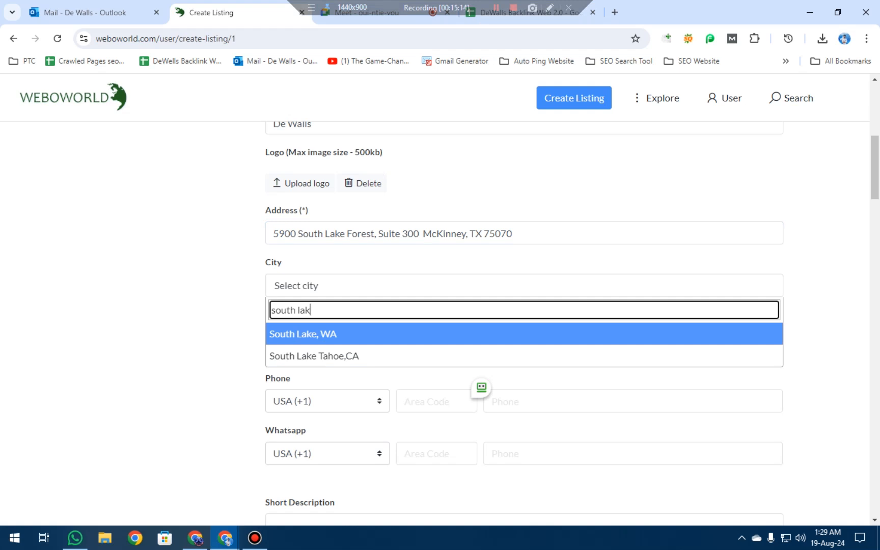
key("BackSpace")
key("BackSpace")
key("BackSpace")
key("BackSpace")
key("BackSpace")
key("BackSpace")
key("BackSpace")
key("BackSpace")
key("BackSpace")
type("suite")
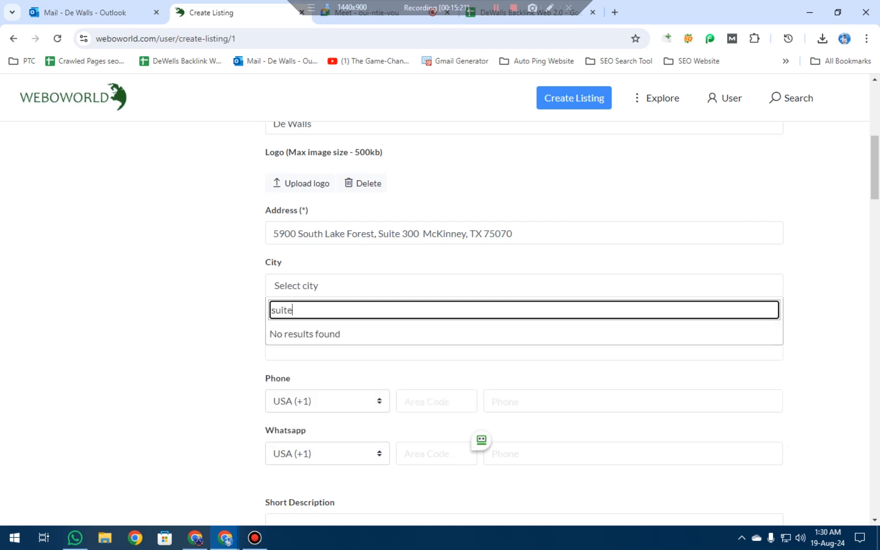
key("BackSpace")
key("BackSpace")
key("BackSpace")
key("BackSpace")
key("BackSpace")
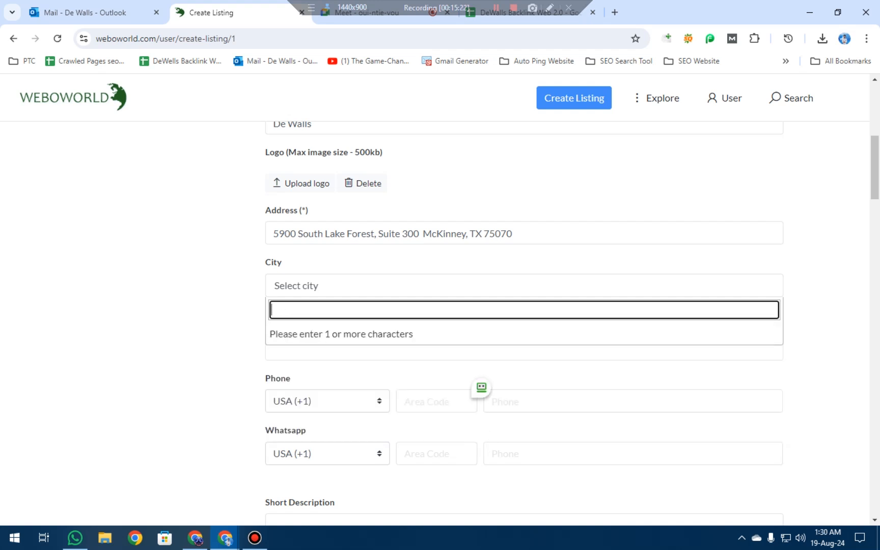
- Search the City list for "mckinney" and choose McKinney,TX as the listing's city
type("m")
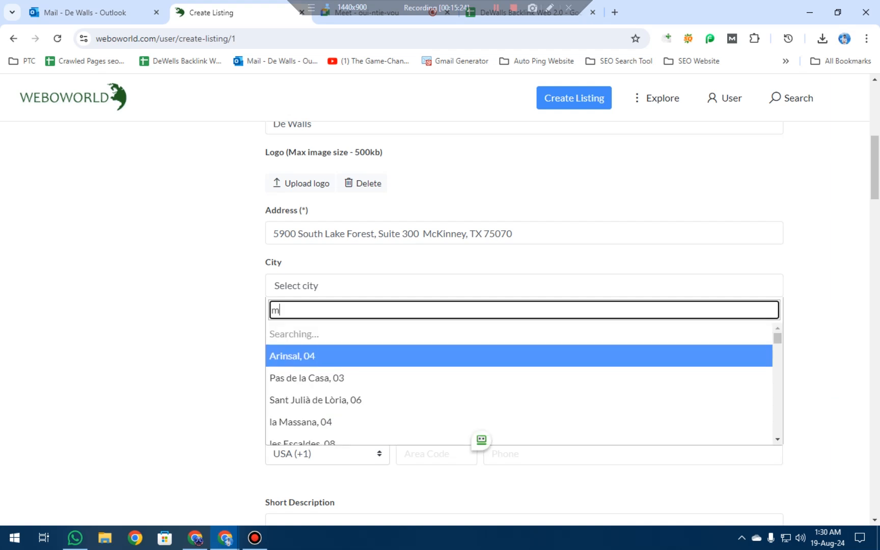
type("ck")
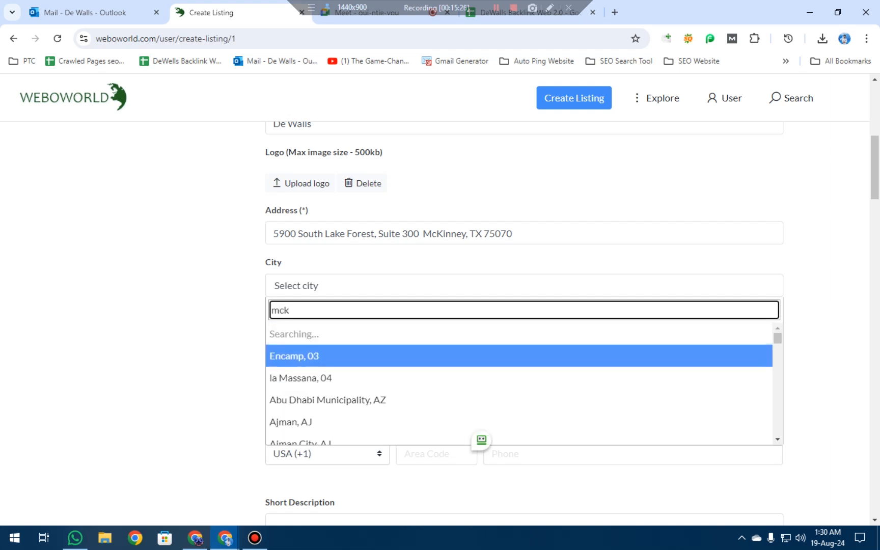
type("i")
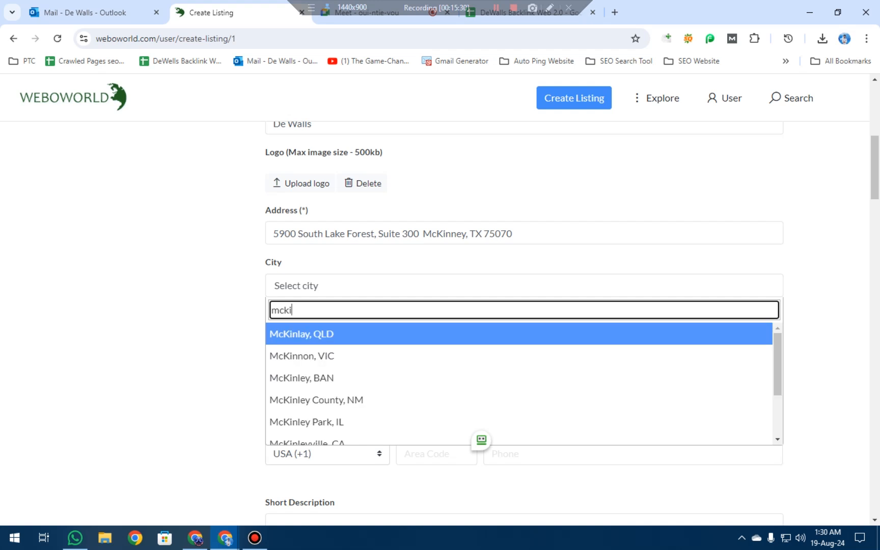
type("nney")
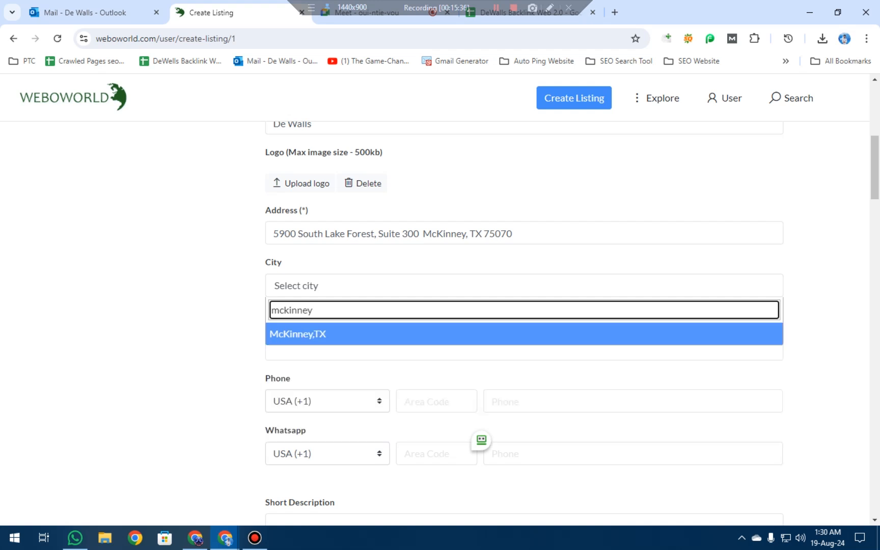
key("Return")
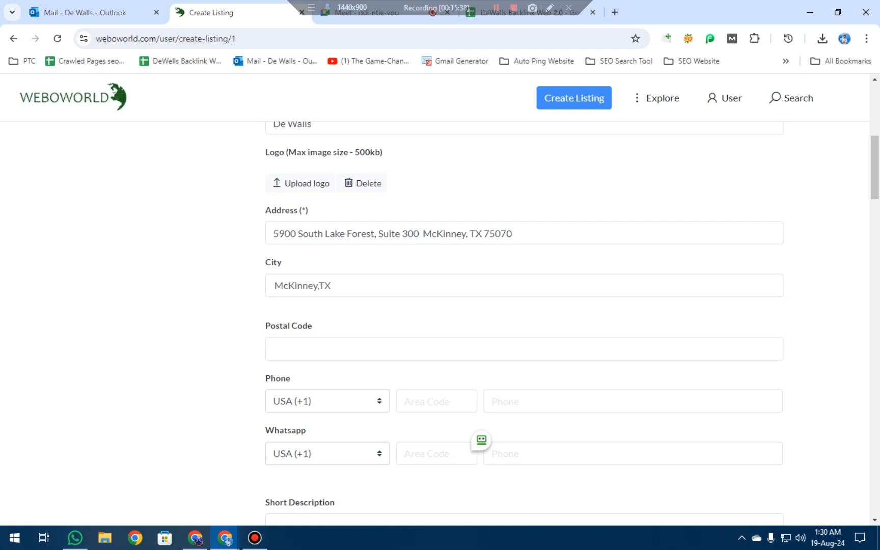
left_click(382, 287)
left_click(382, 286)
- Copy the postal code from the end of the listing's Address into the Postal Code field
left_click(382, 349)
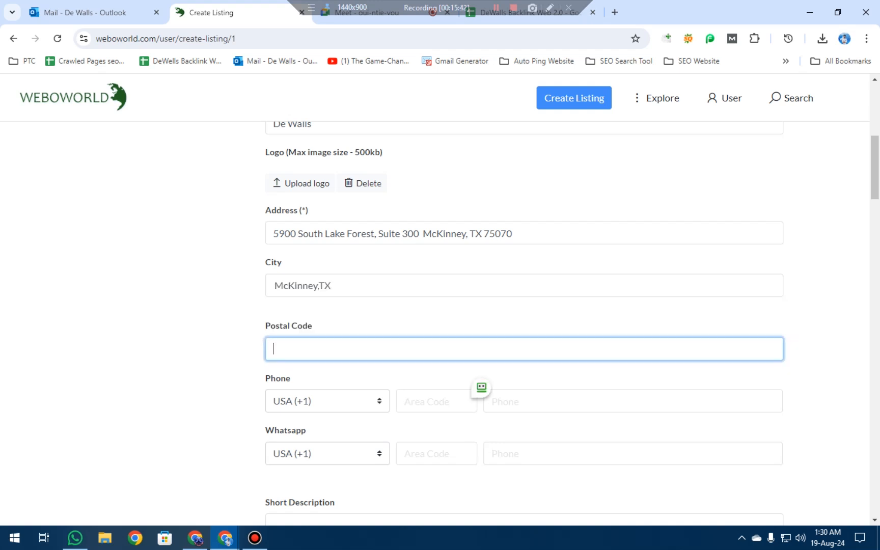
left_click(483, 234)
key("shift+End")
key("ctrl+c")
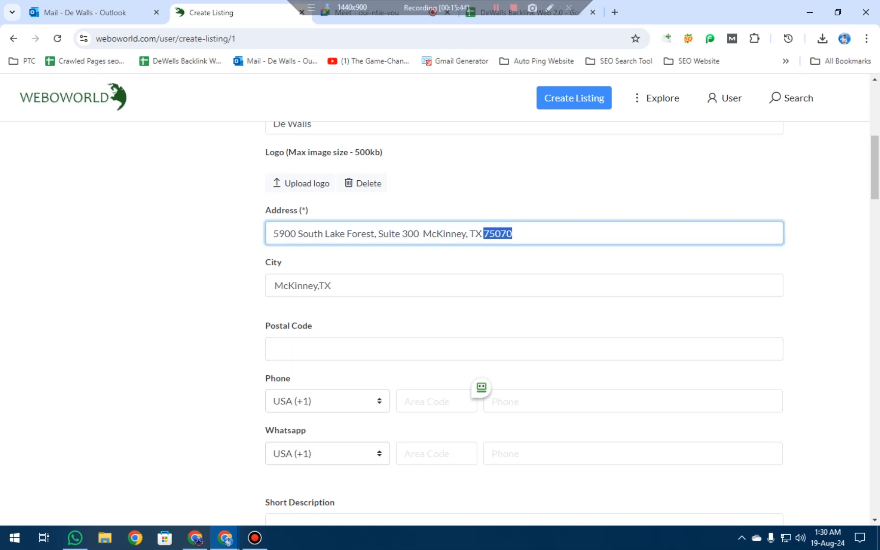
left_click(382, 349)
key("ctrl+v")
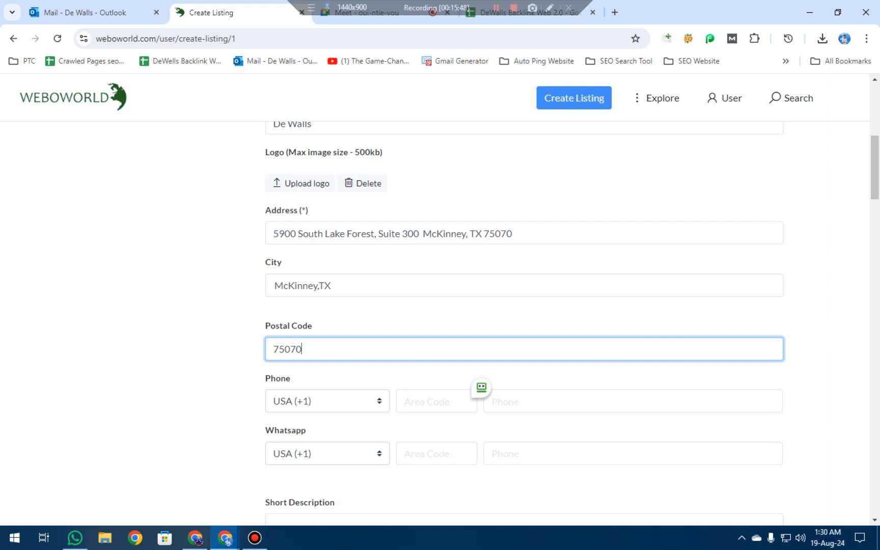
- Remove the suite, city, state and postal code from the Address field, leaving only the street address
left_click_drag(466, 234, 513, 234)
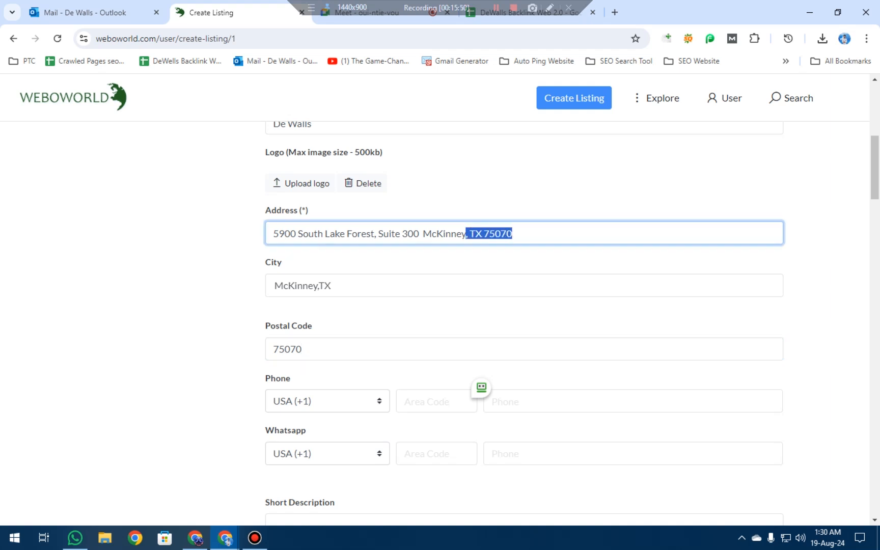
key("BackSpace")
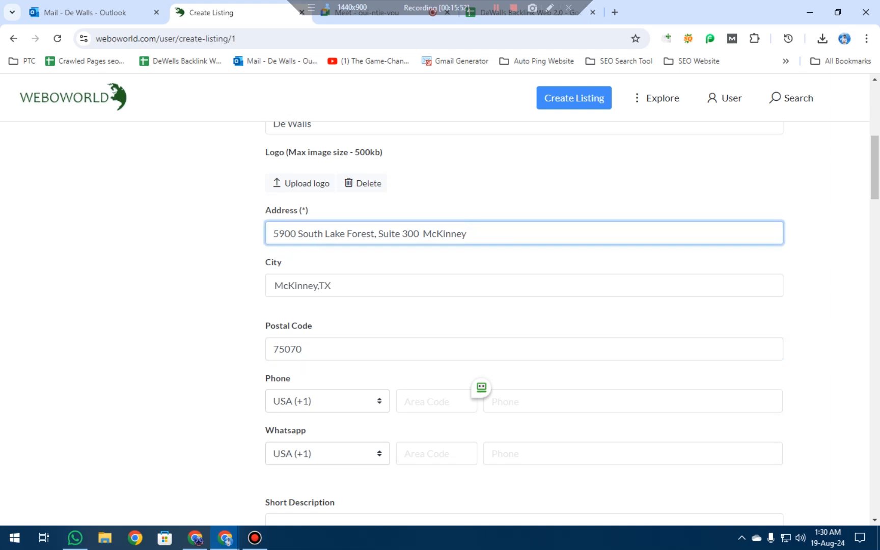
left_click_drag(374, 234, 468, 234)
key("BackSpace")
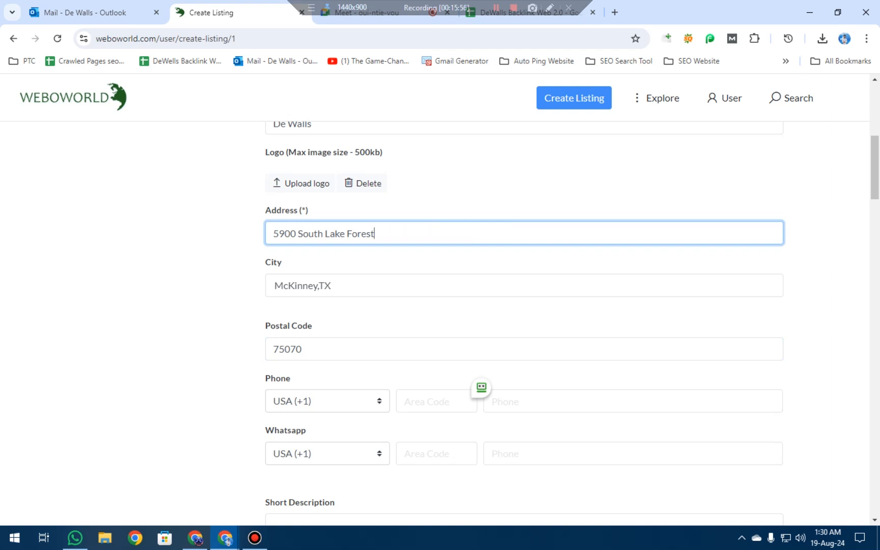
scroll(525, 305, "up", 2)
scroll(525, 305, "down", 2)
left_click(303, 350)
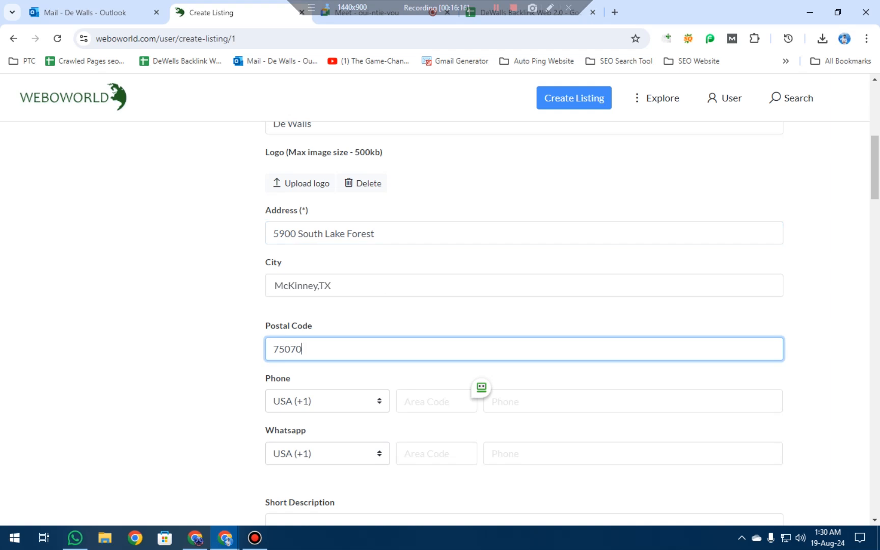
- Copy the business phone number from the Login Details sheet into the listing's main Phone number field
scroll(524, 326, "down", 2)
left_click(505, 279)
left_click(436, 279)
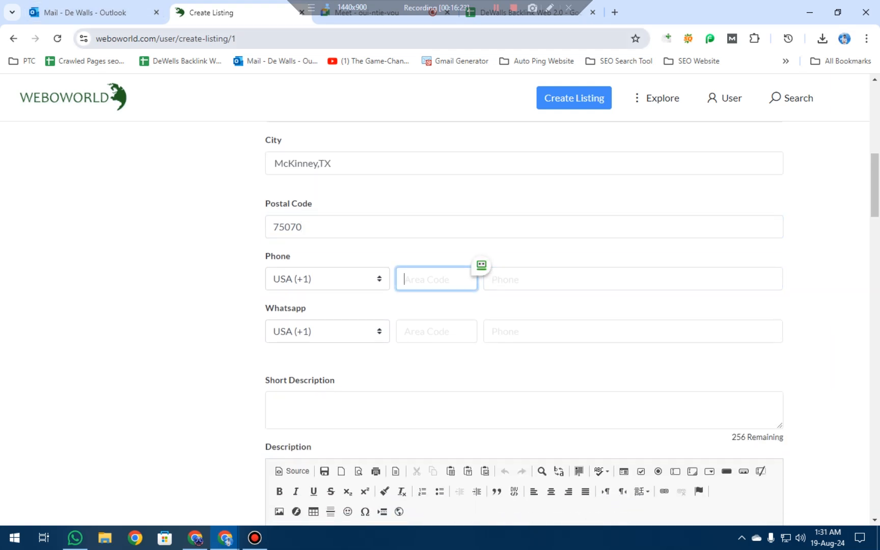
left_click(530, 12)
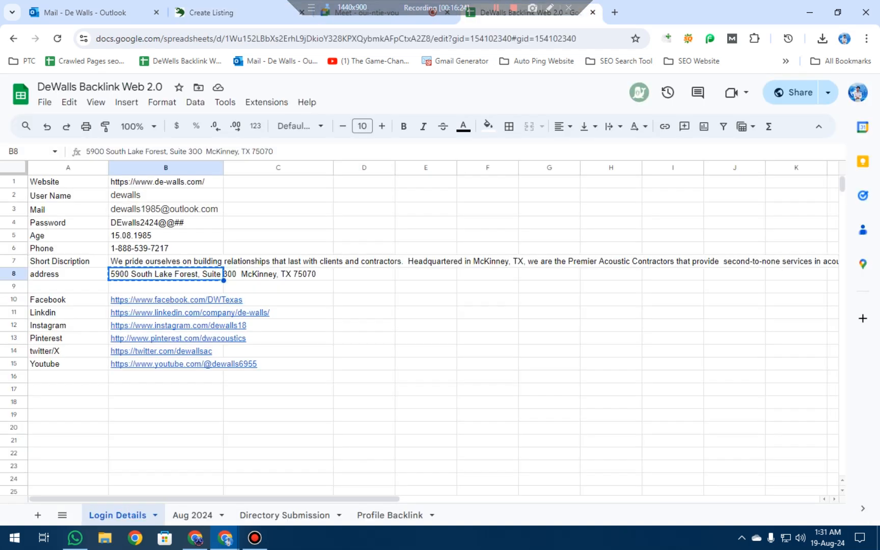
left_click(165, 249)
key("ctrl+c")
left_click(208, 12)
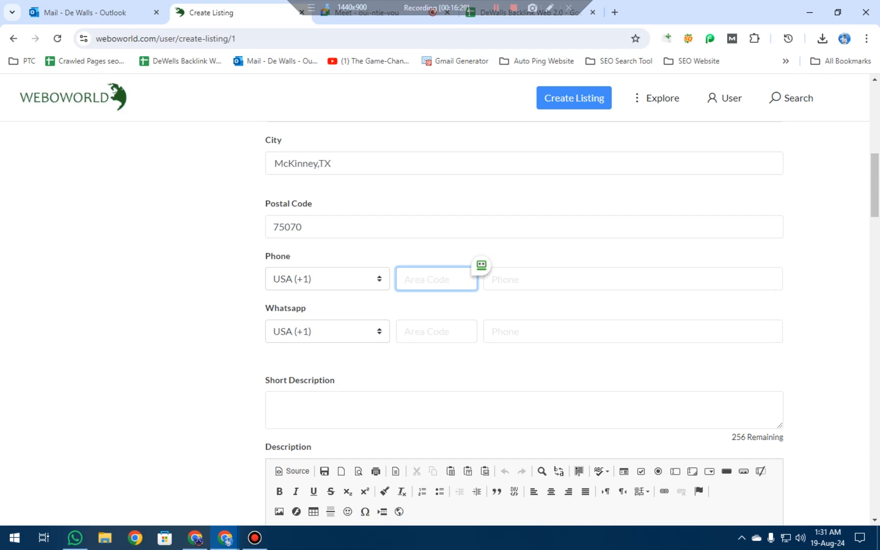
key("ctrl+v")
key("ctrl+z")
key("Tab")
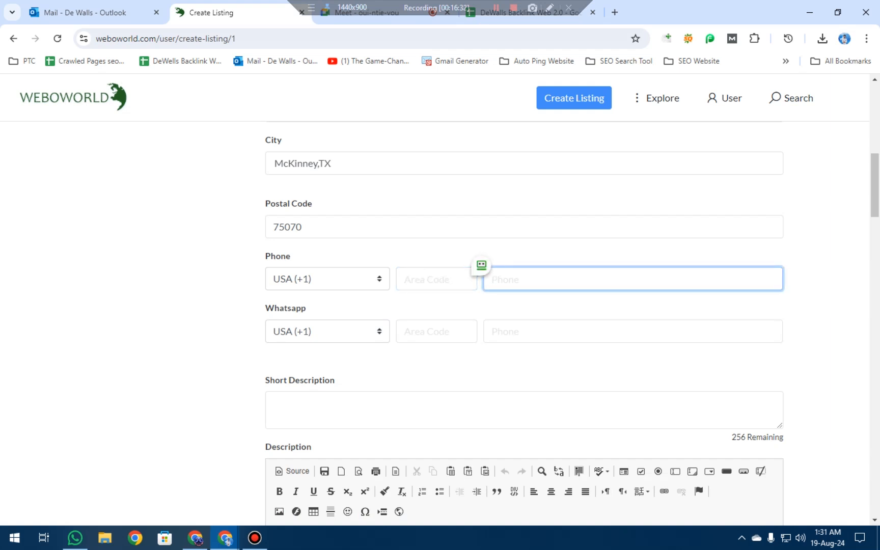
key("ctrl+v")
- Move the leading "1-" from the listing's phone number into the Phone row's Area Code field
key("Home")
key("shift+Right")
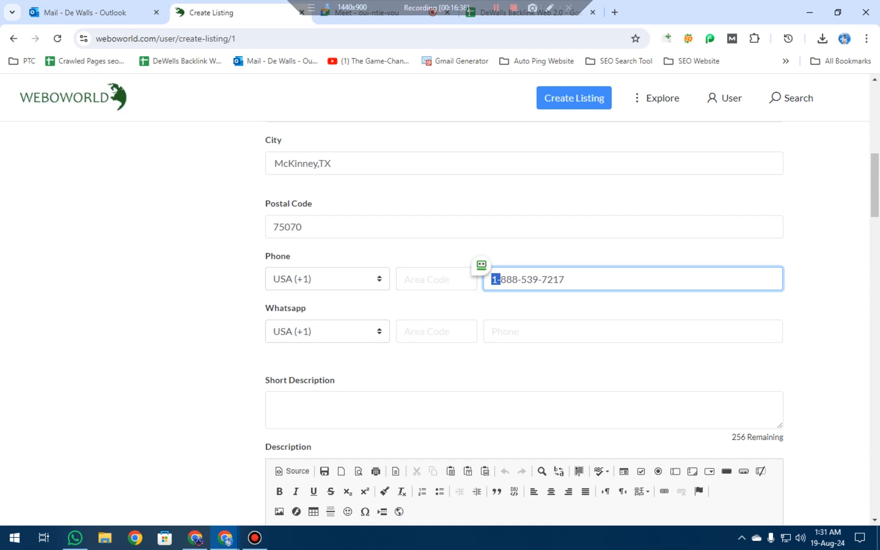
key("ctrl+c")
key("shift+Tab")
key("ctrl+v")
key("Tab")
key("Home")
key("Right")
key("Delete")
key("BackSpace")
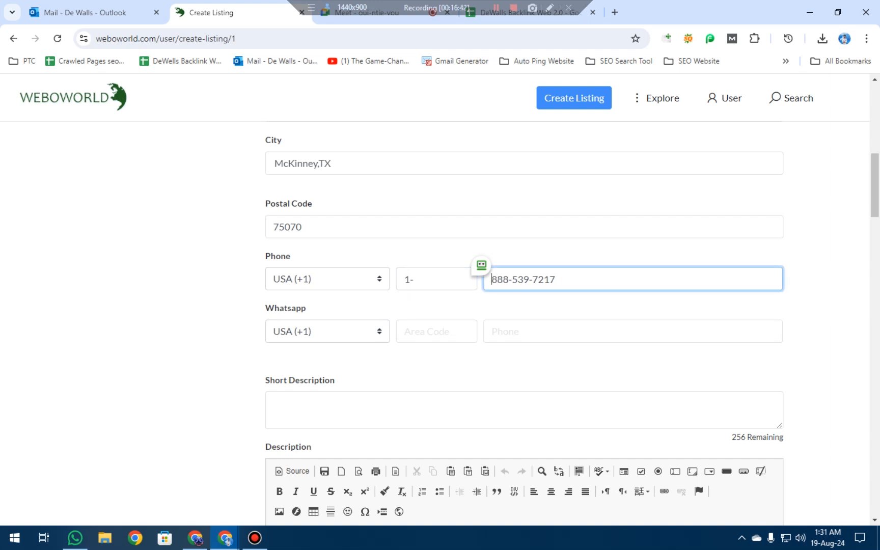
- Copy the short description text from the Login Details sheet into the listing's Description editor
scroll(525, 306, "down", 2)
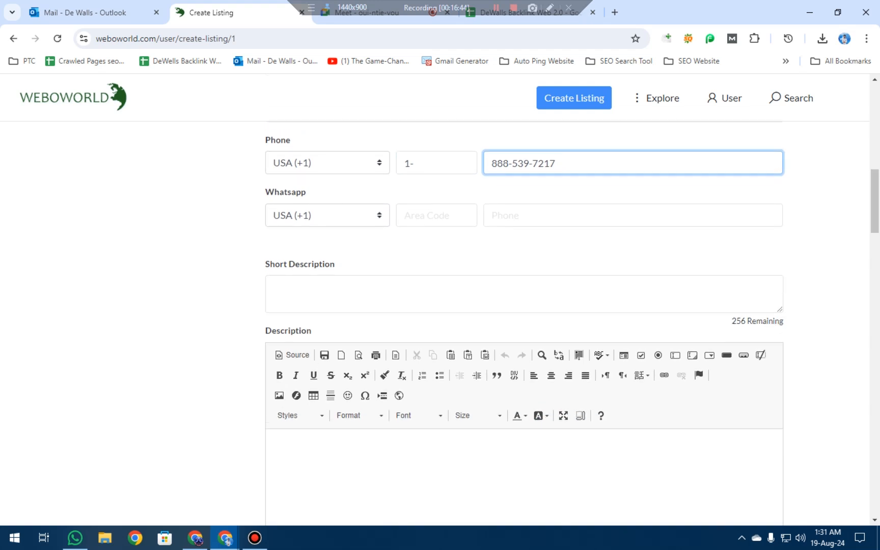
left_click(326, 285)
scroll(525, 306, "down", 2)
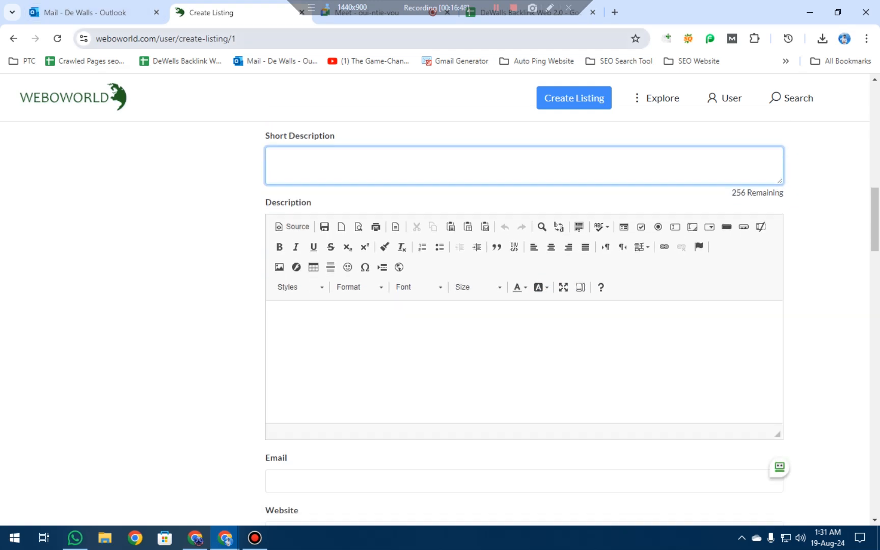
left_click(530, 12)
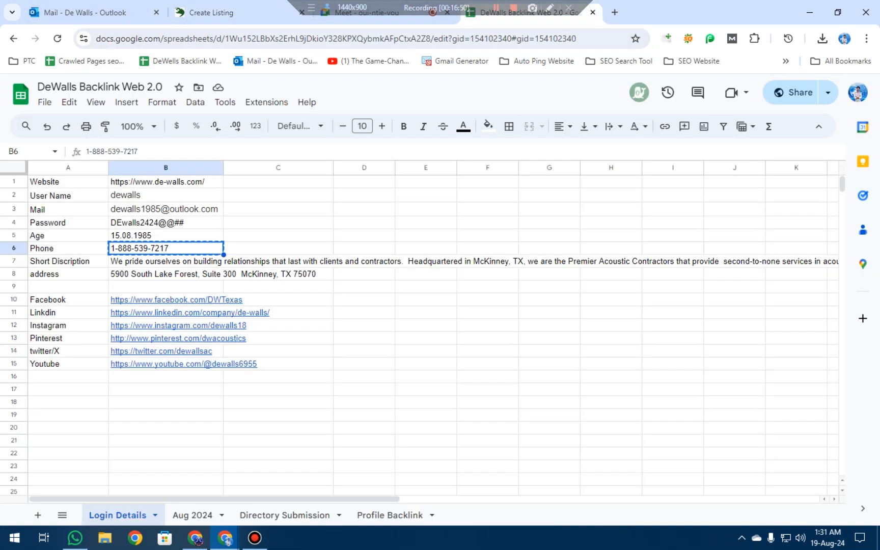
left_click(174, 261)
key("ctrl+c")
left_click(301, 326)
key("ctrl+v")
- Set the listing's Short Description to "De Walls"
left_click(300, 158)
key("ctrl+v")
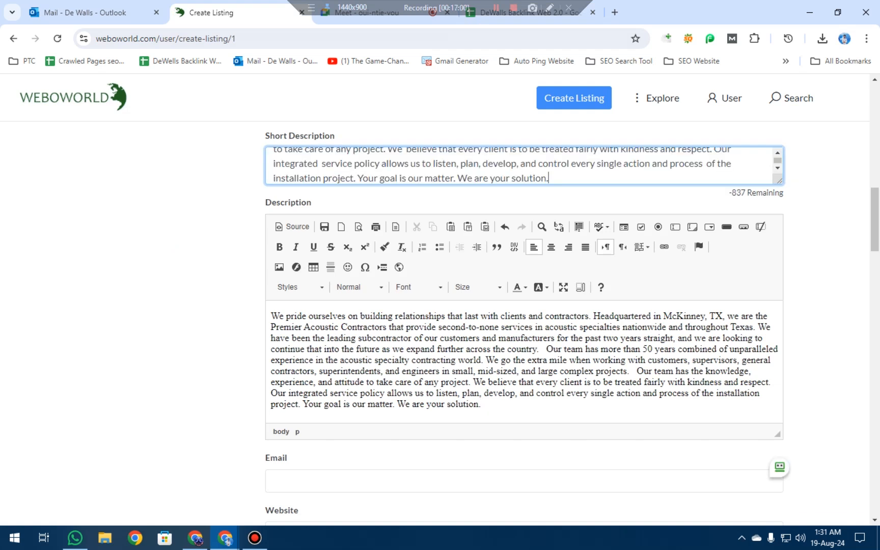
left_click_drag(549, 177, 275, 148)
key("BackSpace")
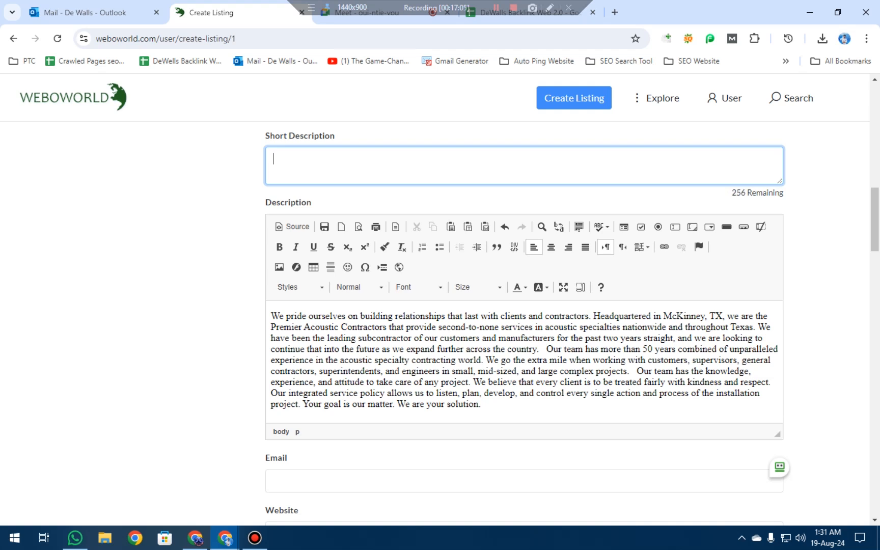
type("De Walls")
- Review the listing's Short Description, Description and contact fields for completeness
scroll(524, 323, "up", 1)
scroll(524, 323, "down", 1)
scroll(524, 323, "down", 2)
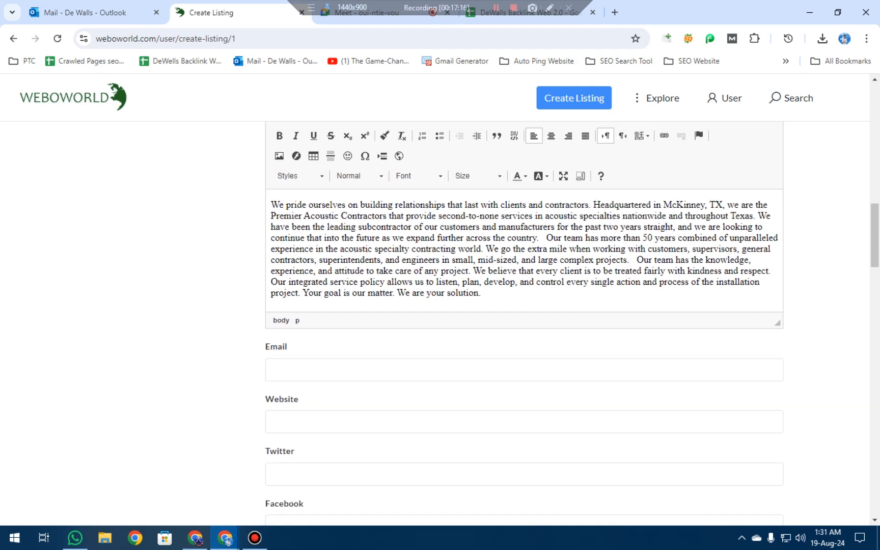
scroll(524, 323, "up", 2)
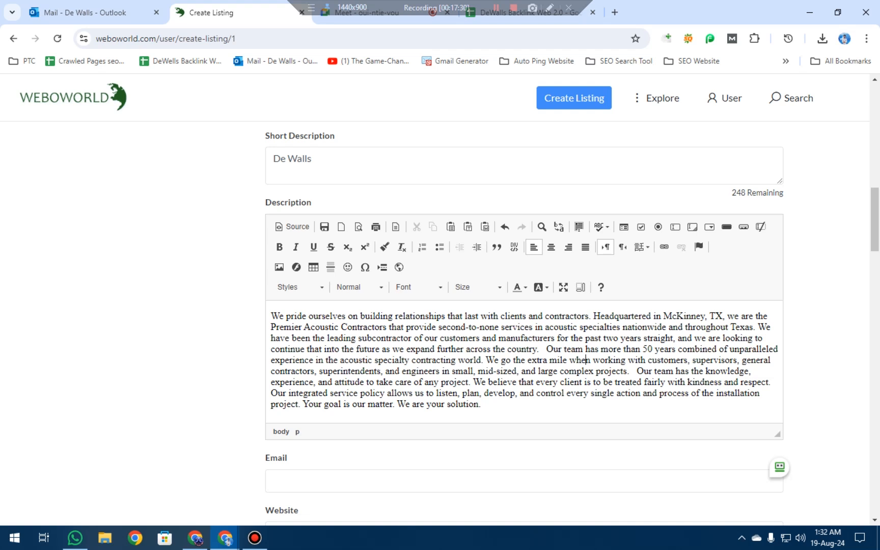
scroll(509, 321, "down", 1)
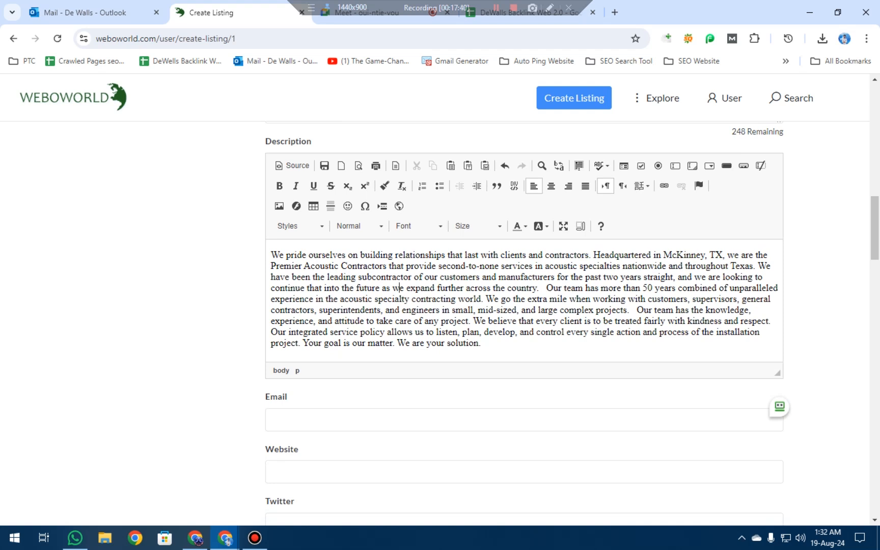
scroll(524, 305, "up", 1)
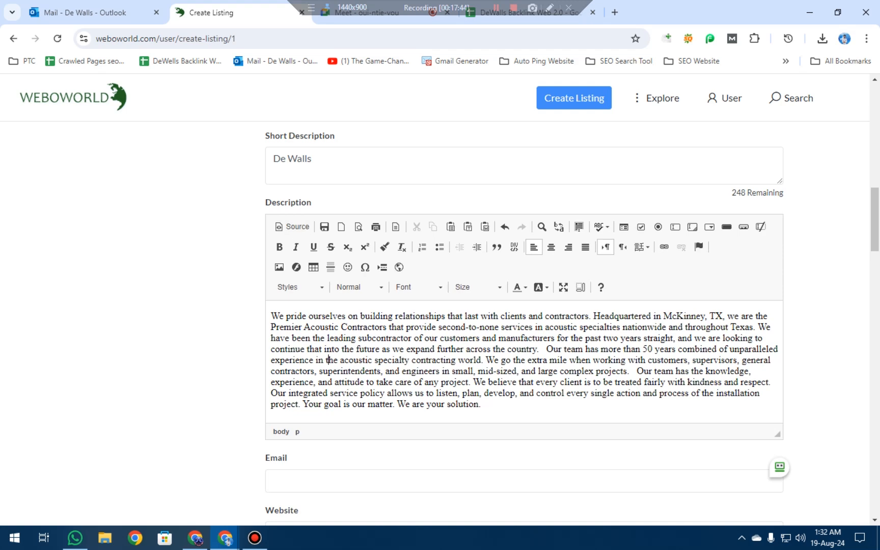
left_click(313, 159)
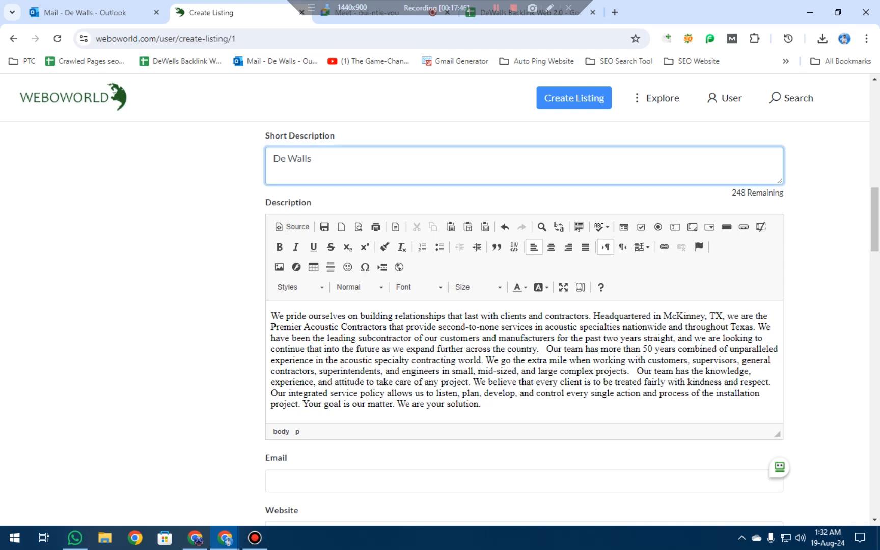
scroll(524, 306, "up", 3)
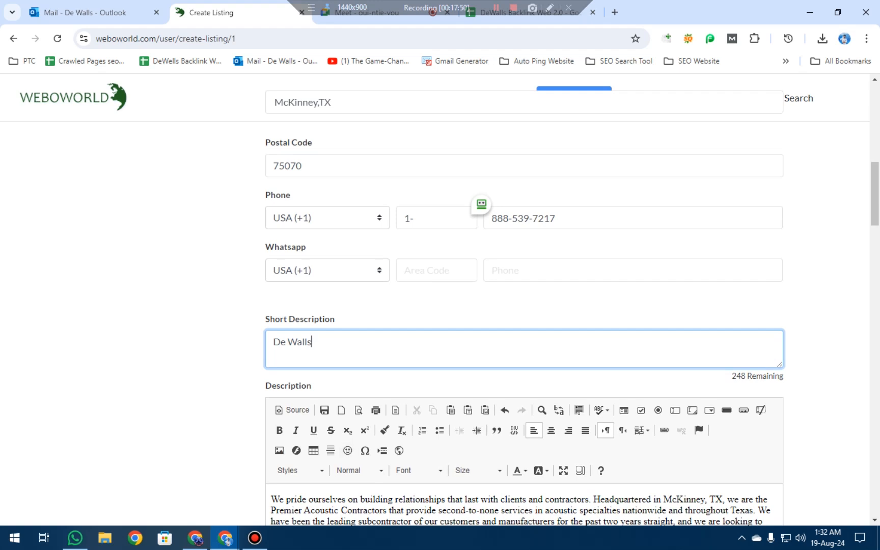
scroll(524, 306, "down", 2)
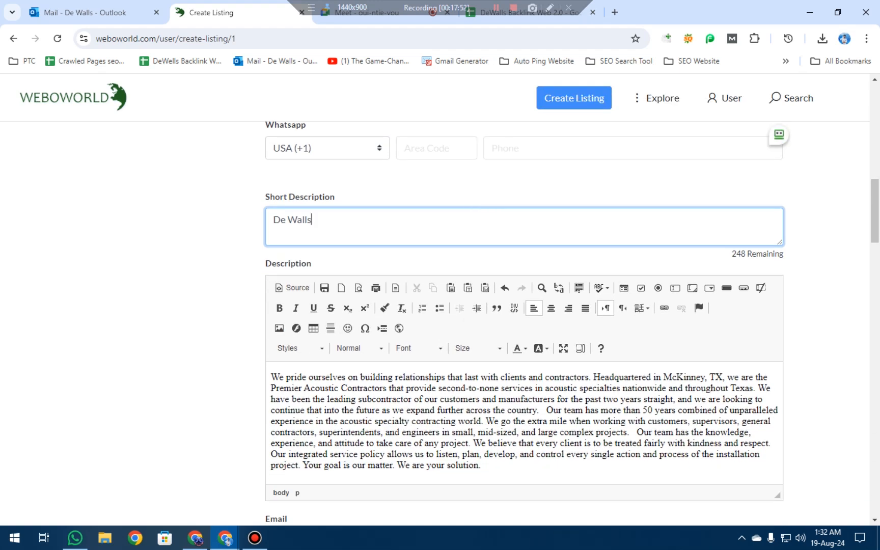
scroll(525, 306, "down", 2)
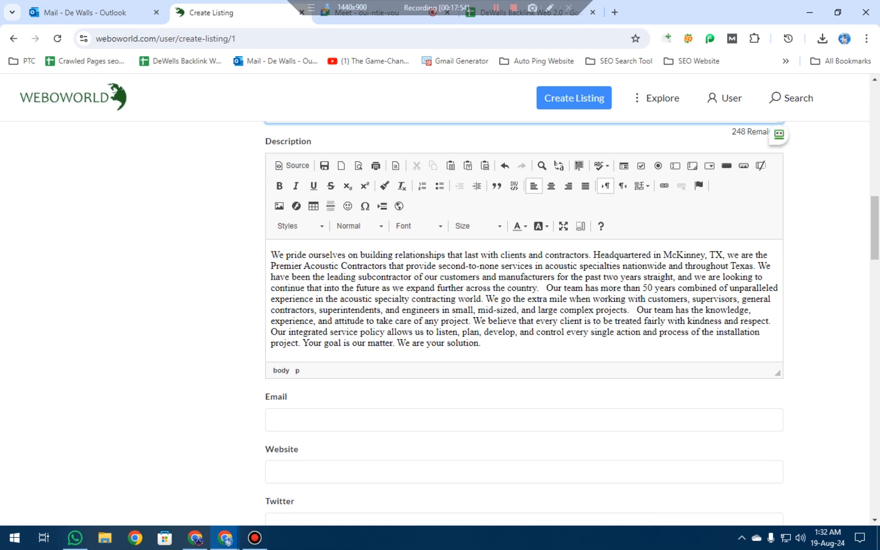
left_click(497, 310)
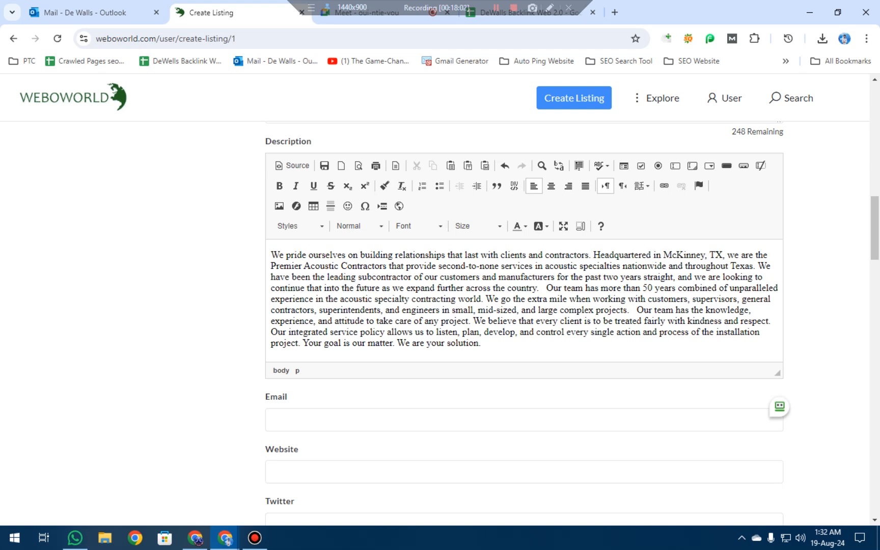
left_click_drag(545, 266, 620, 266)
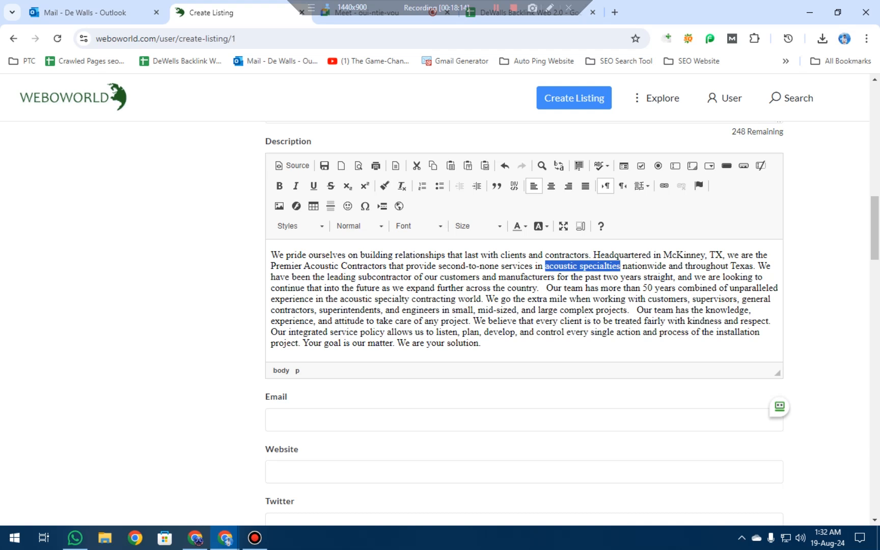
left_click(664, 186)
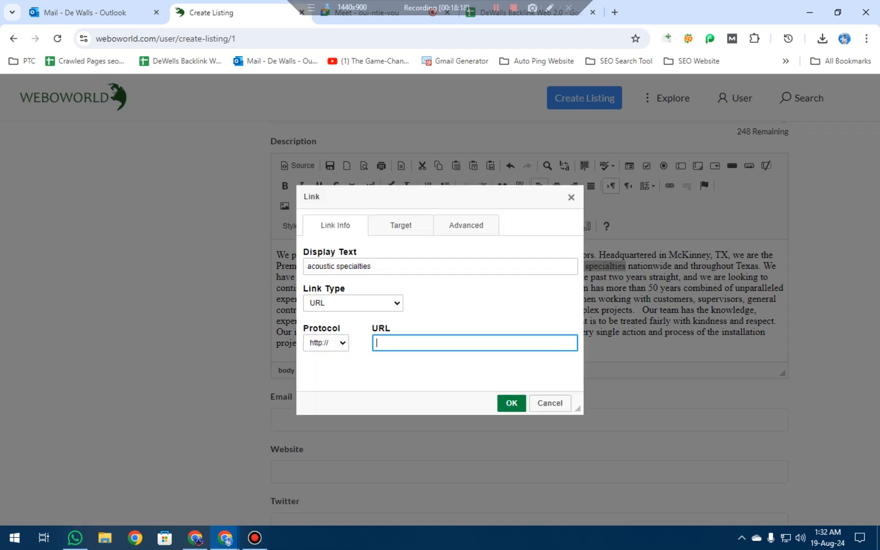
left_click(530, 16)
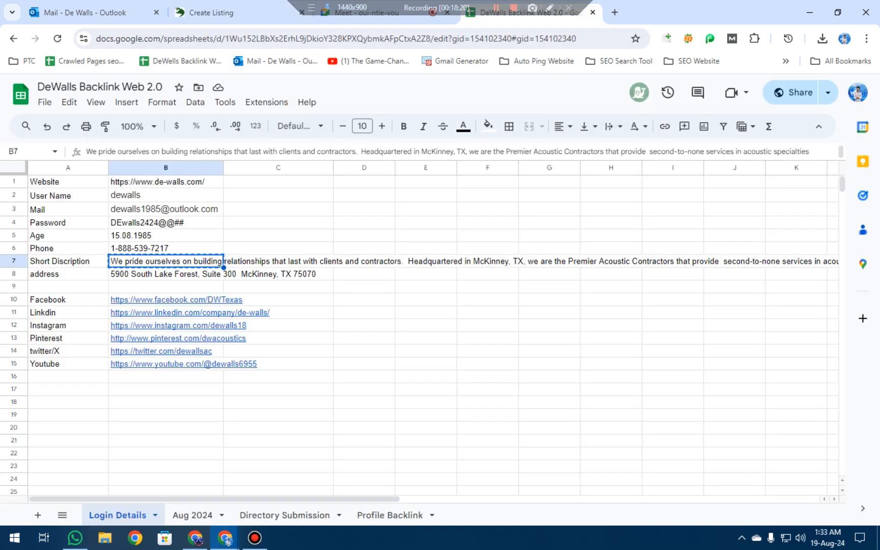
left_click(176, 182)
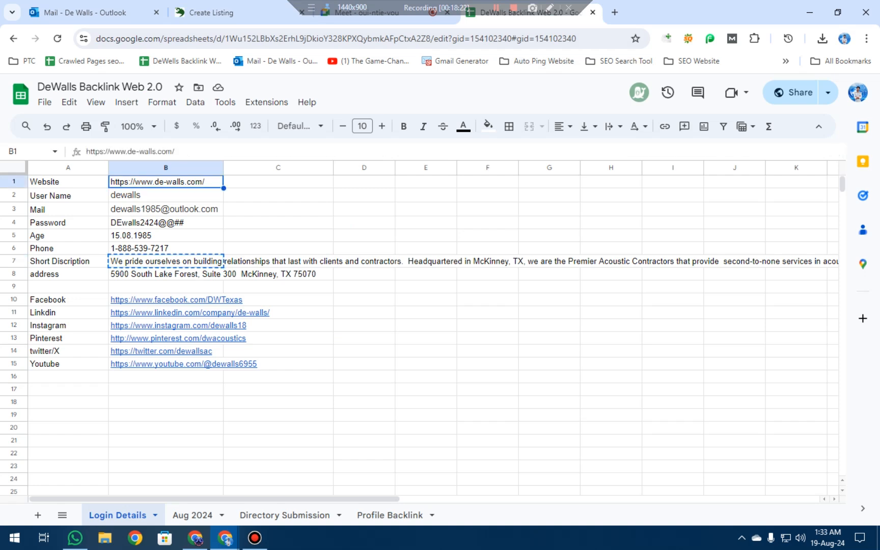
key("ctrl+c")
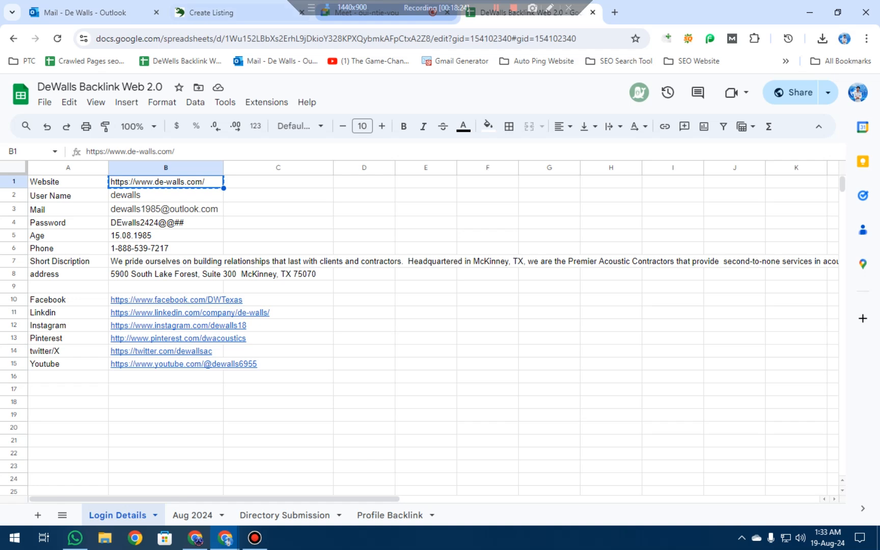
left_click(255, 13)
key("ctrl+v")
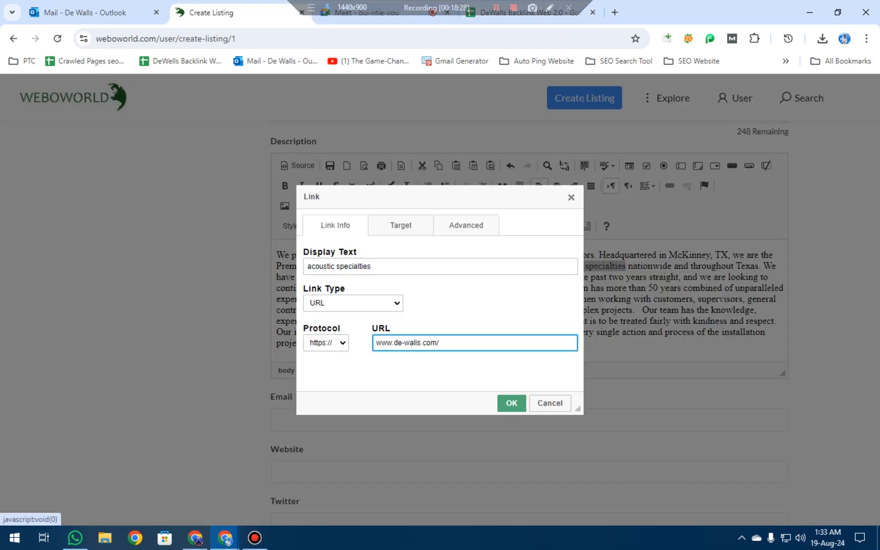
left_click(512, 403)
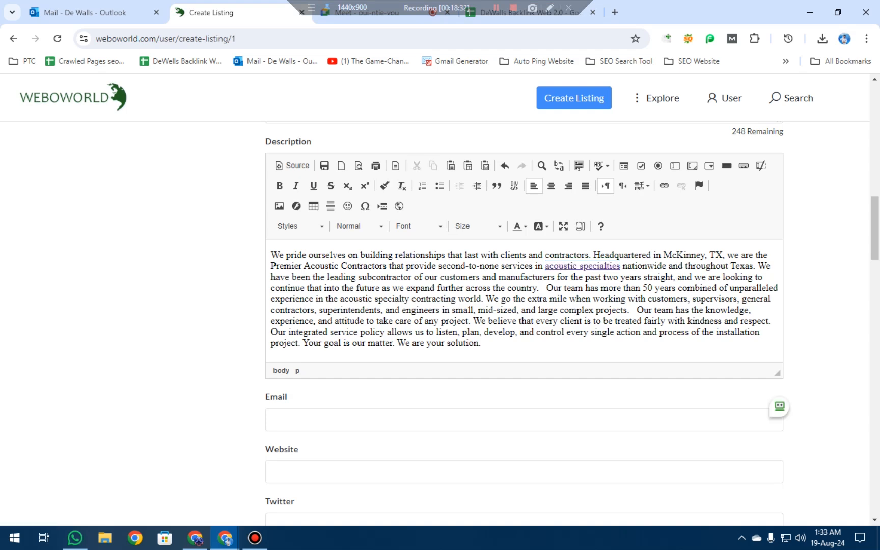
- Copy the e-mail address from the Login Details sheet into the listing's Email field
scroll(524, 319, "down", 7)
scroll(525, 319, "down", 2)
scroll(524, 319, "up", 2)
scroll(524, 319, "up", 3)
scroll(524, 319, "up", 2)
left_click(524, 297)
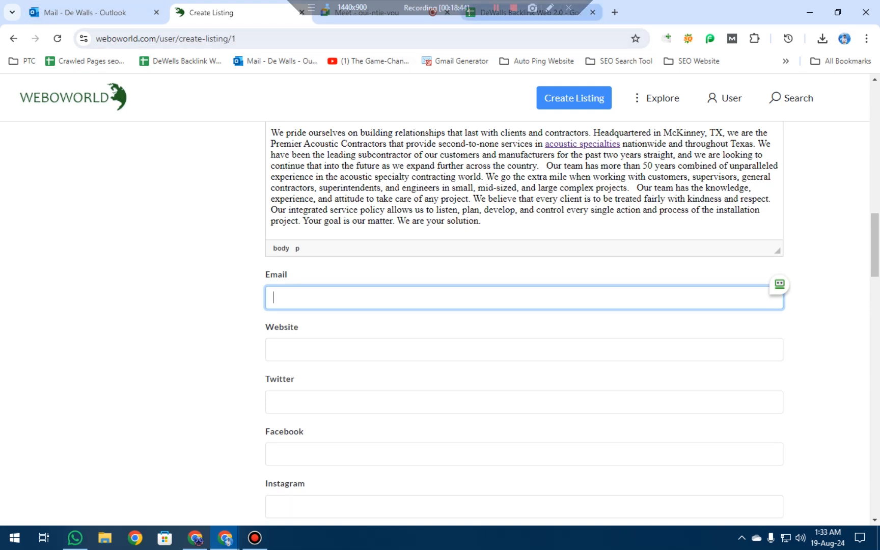
left_click(529, 13)
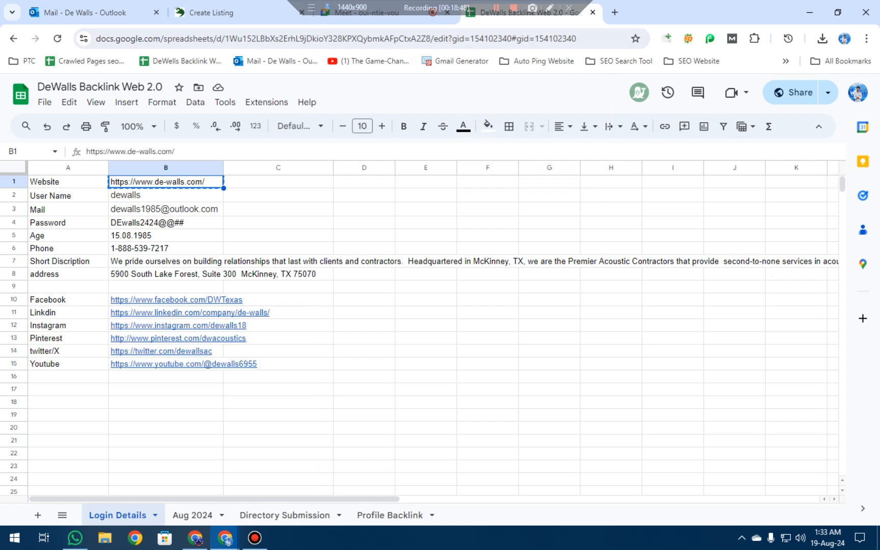
left_click(229, 13)
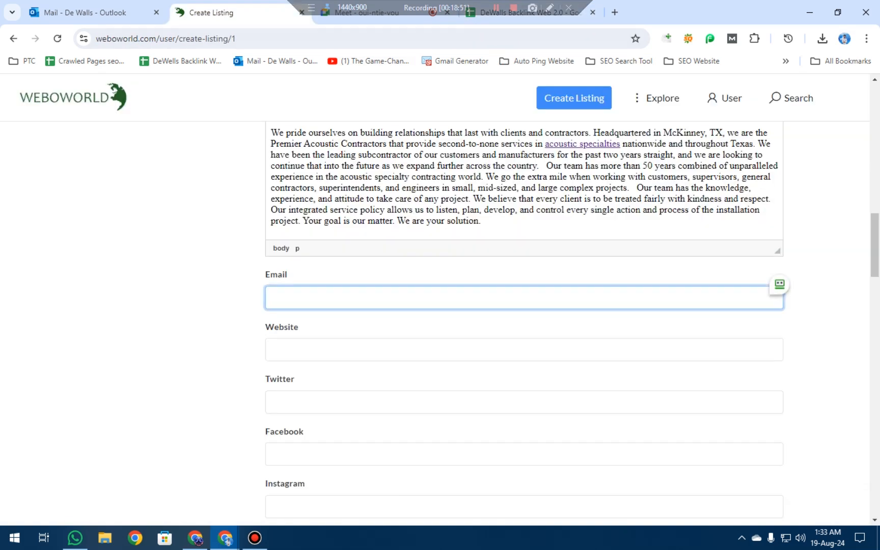
left_click(530, 12)
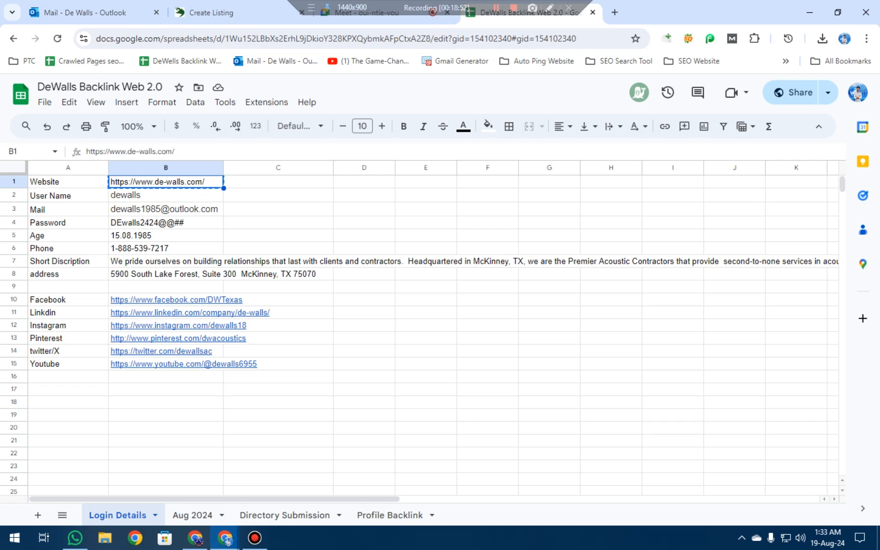
left_click(165, 210)
key("ctrl+c")
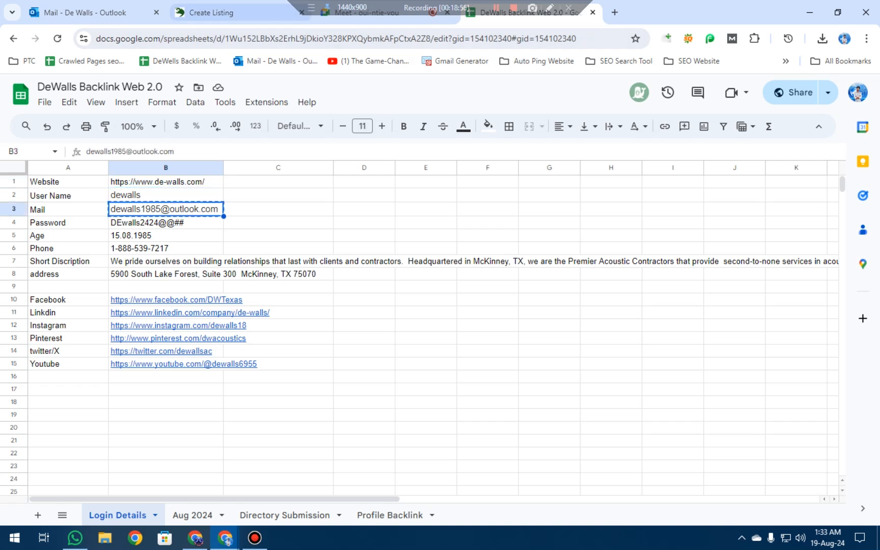
left_click(234, 12)
key("ctrl+v")
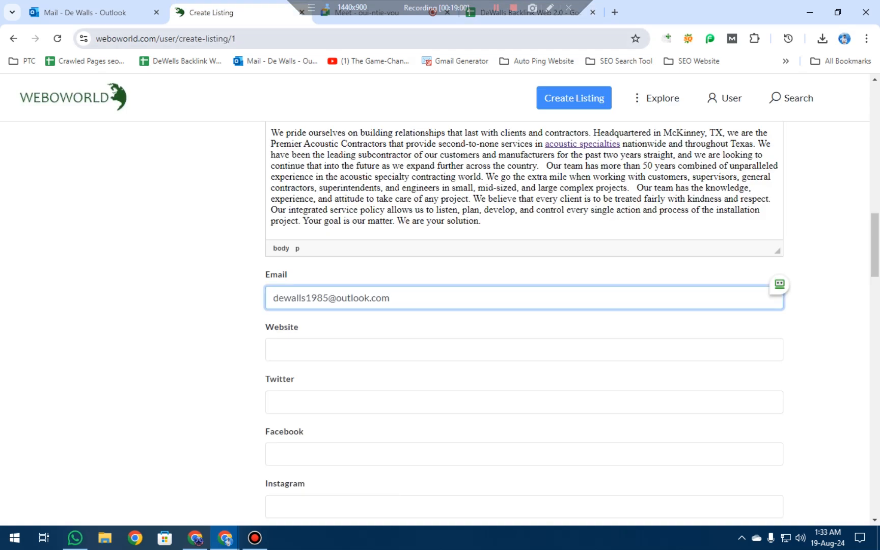
left_click(530, 12)
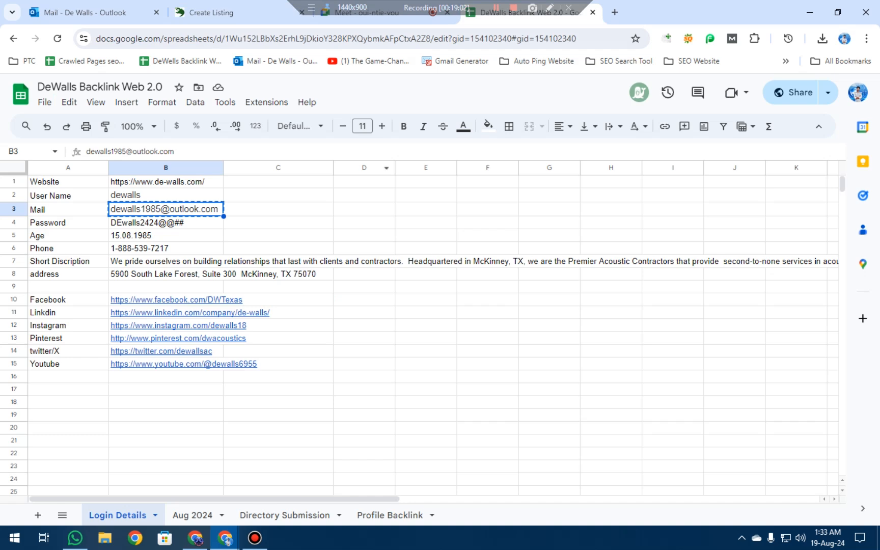
left_click(173, 182)
key("ctrl+c")
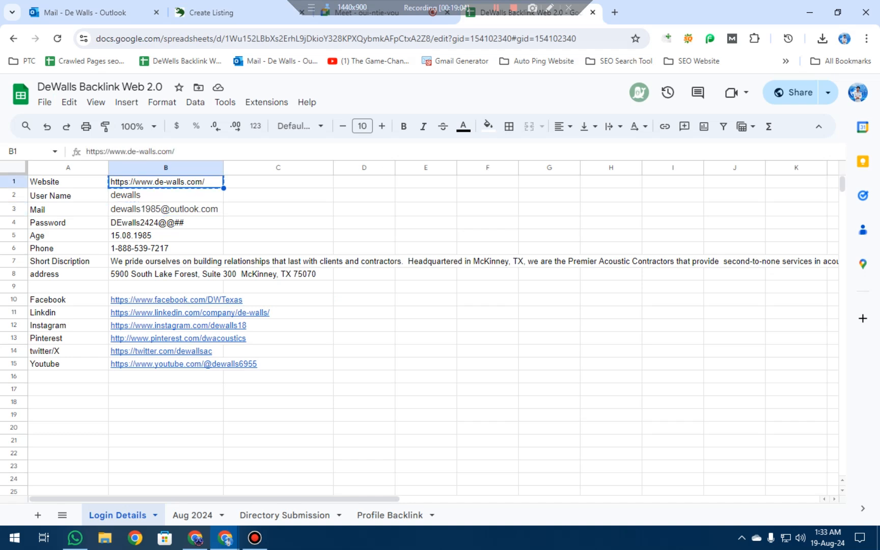
left_click(229, 13)
left_click(306, 350)
key("ctrl+v")
left_click(306, 402)
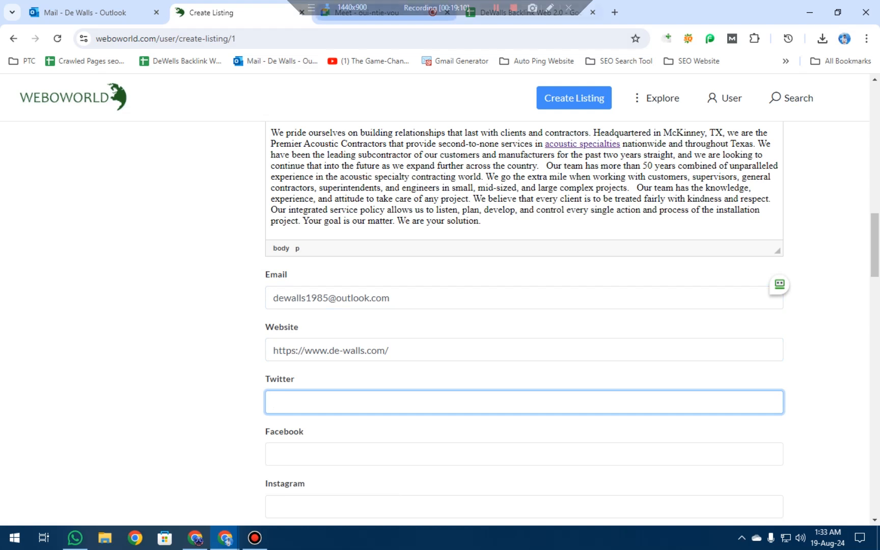
left_click(525, 13)
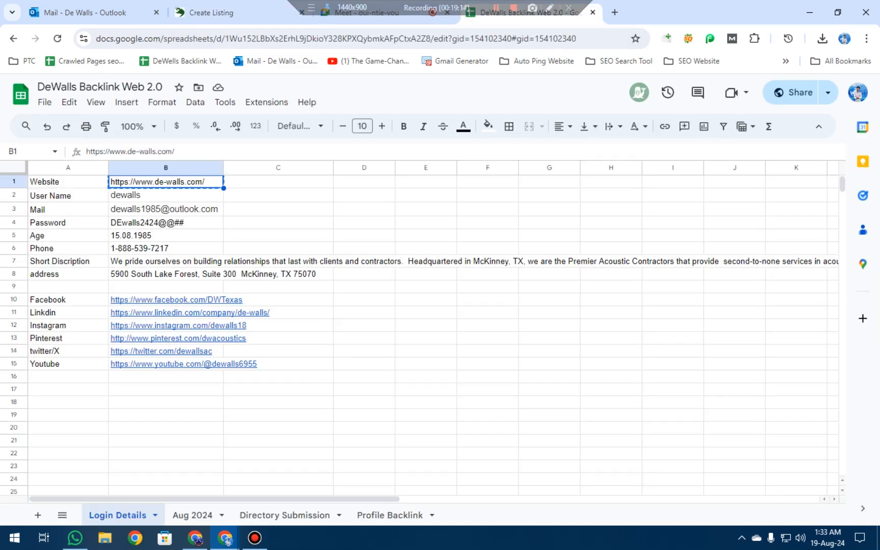
left_click(212, 12)
scroll(524, 305, "down", 1)
left_click(524, 12)
left_click(165, 351)
key("ctrl+c")
left_click(212, 13)
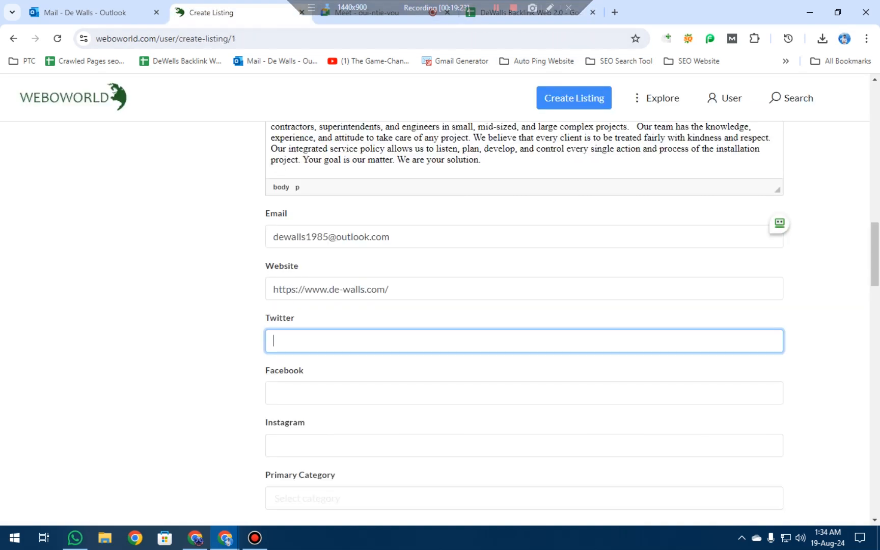
key("ctrl+v")
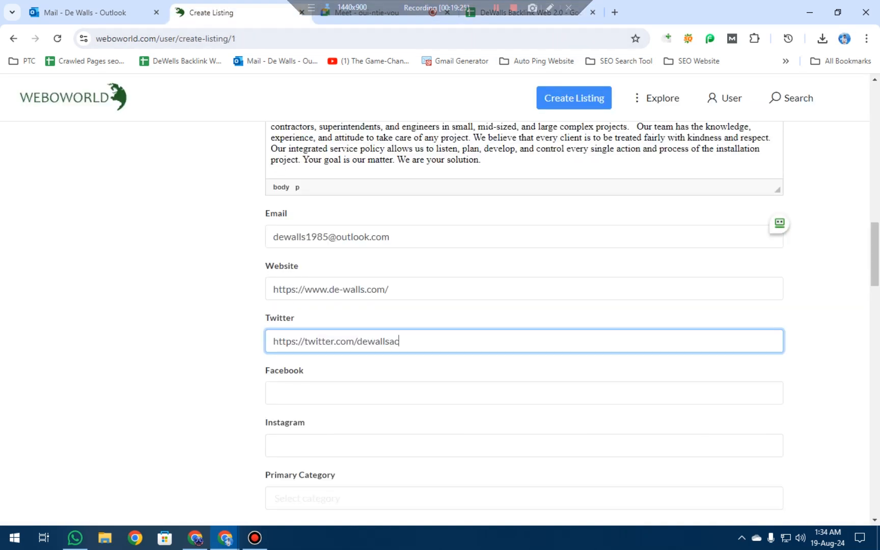
left_click(530, 12)
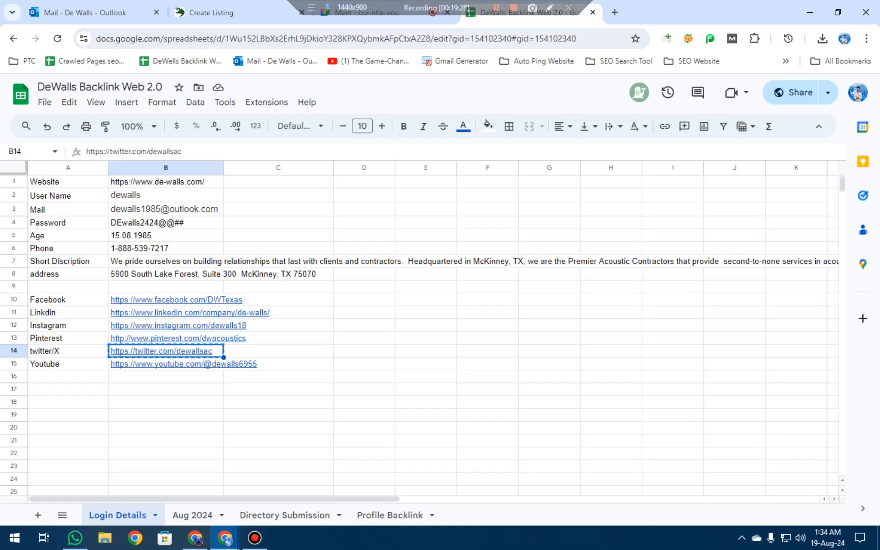
left_click(222, 300)
key("ctrl+c")
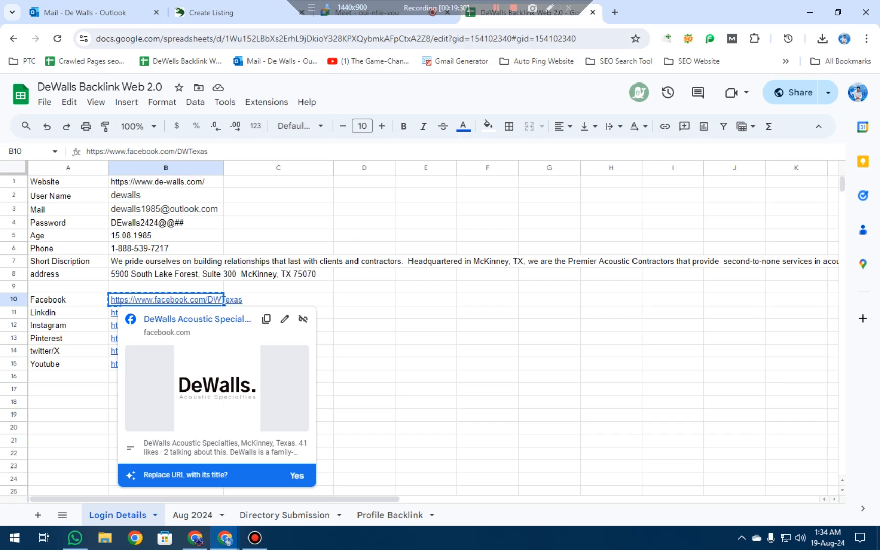
left_click(224, 12)
left_click(327, 394)
key("ctrl+v")
scroll(524, 306, "down", 2)
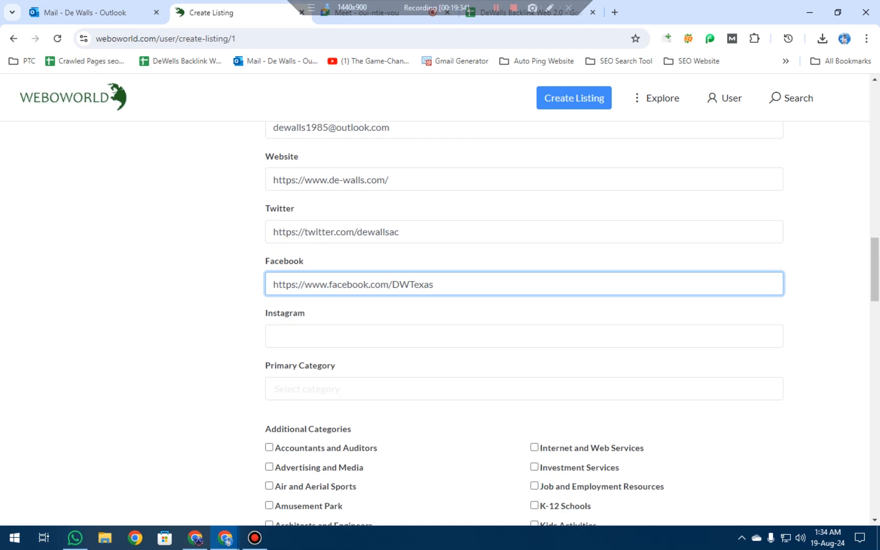
key("Tab")
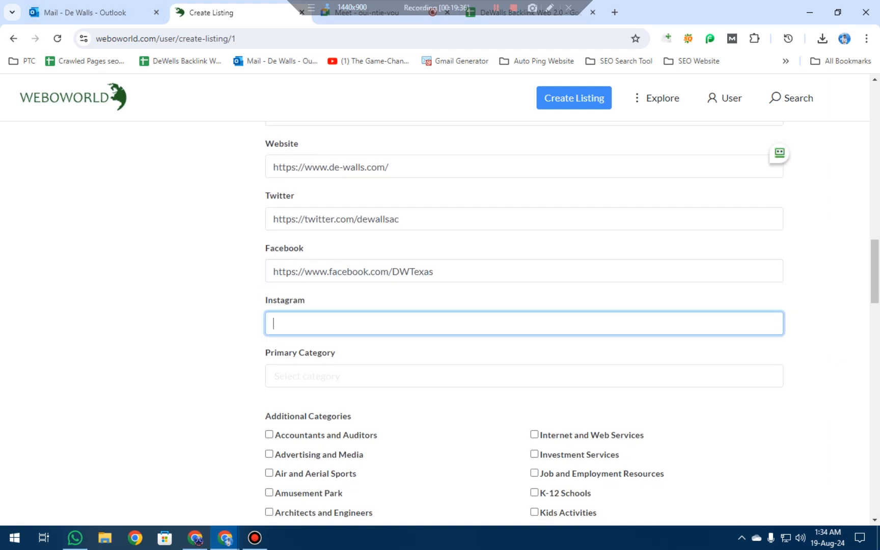
left_click(530, 12)
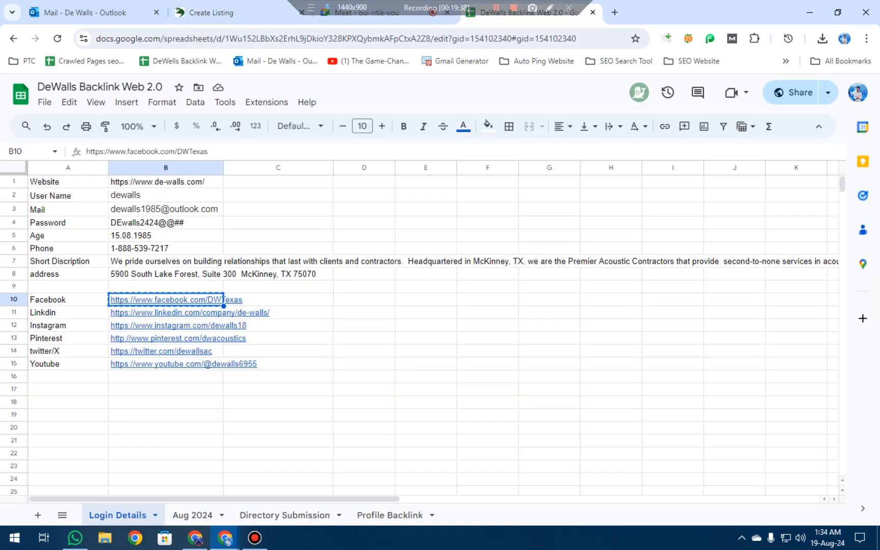
mouse_move(123, 352)
left_click(222, 326)
key("ctrl+c")
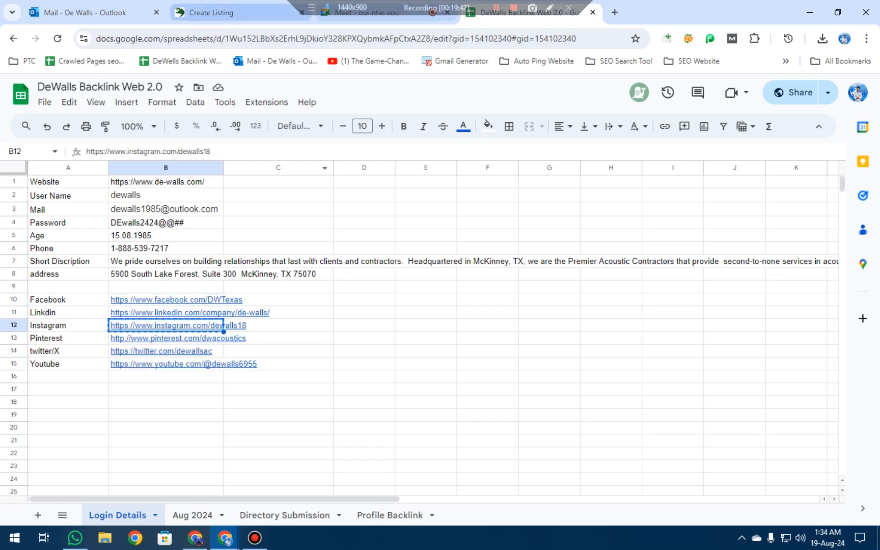
left_click(238, 12)
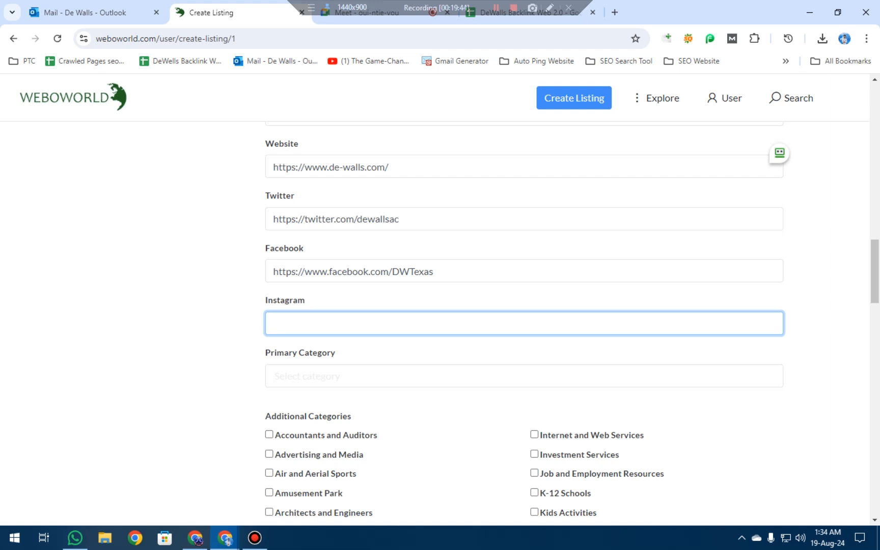
key("ctrl+v")
scroll(524, 321, "down", 20)
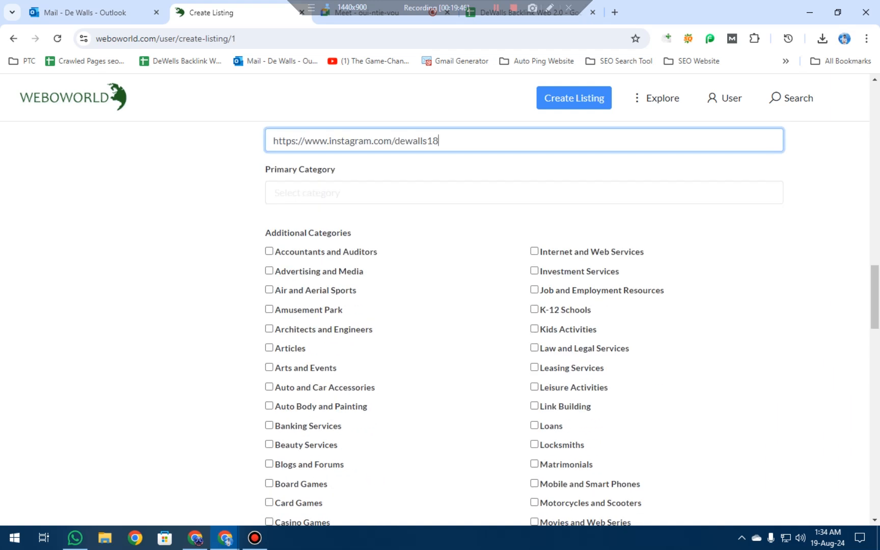
scroll(524, 321, "down", 5)
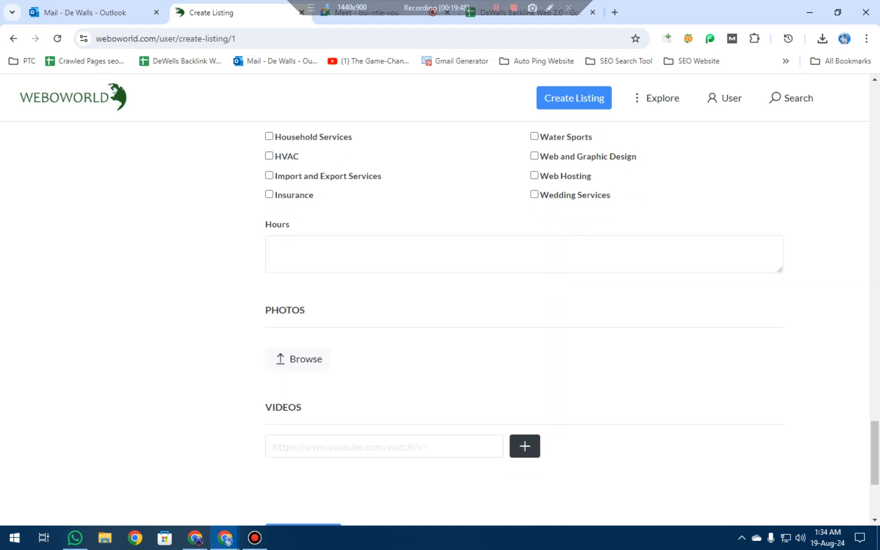
left_click(524, 255)
scroll(524, 320, "down", 1)
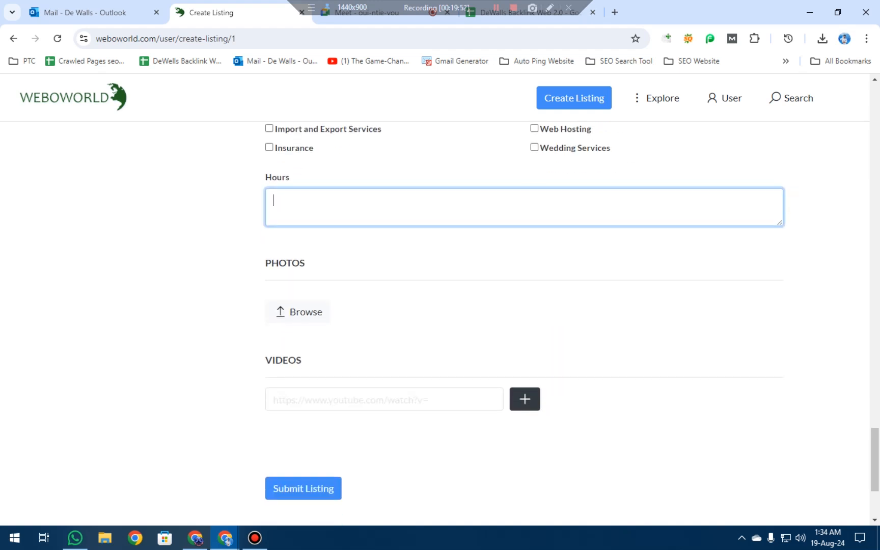
scroll(524, 321, "down", 4)
scroll(524, 321, "up", 4)
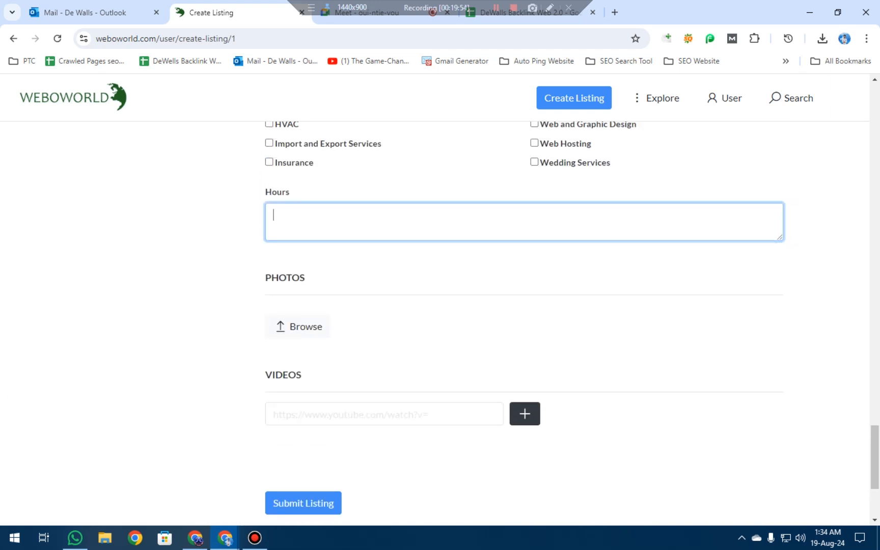
left_click(385, 414)
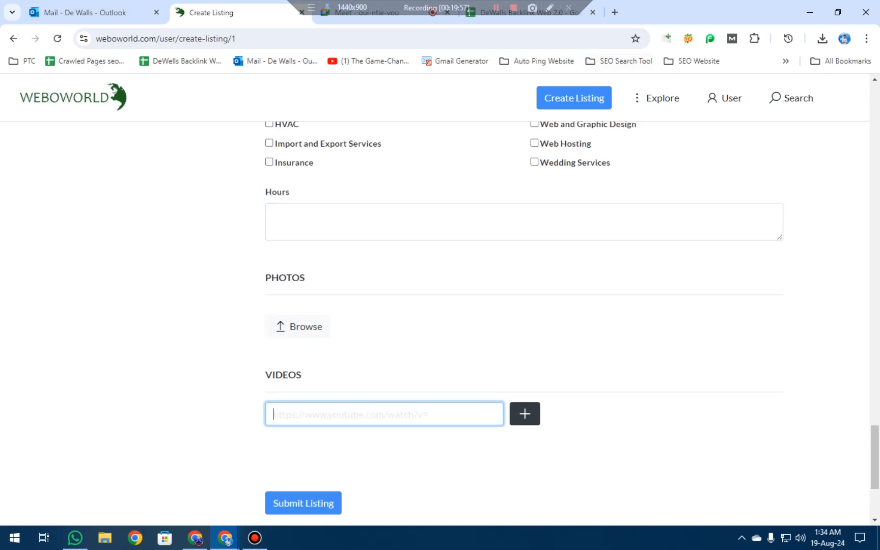
left_click(530, 12)
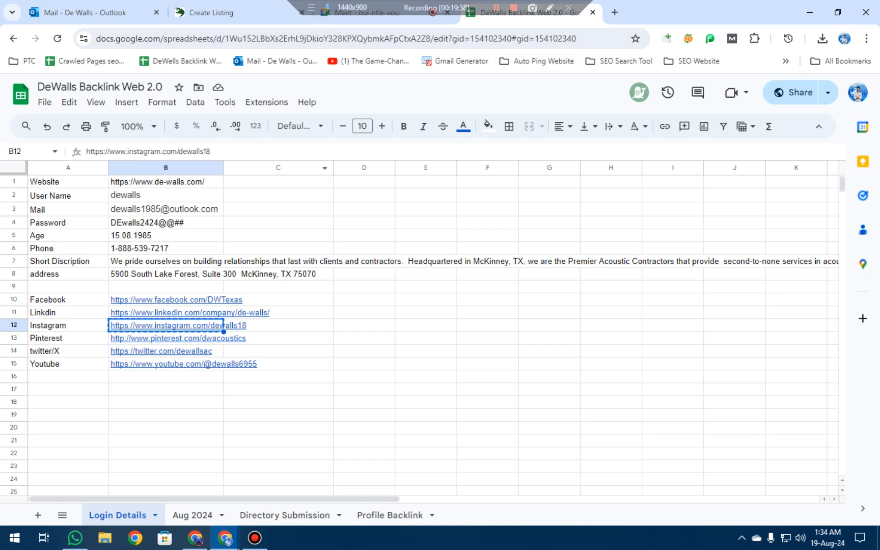
left_click(222, 364)
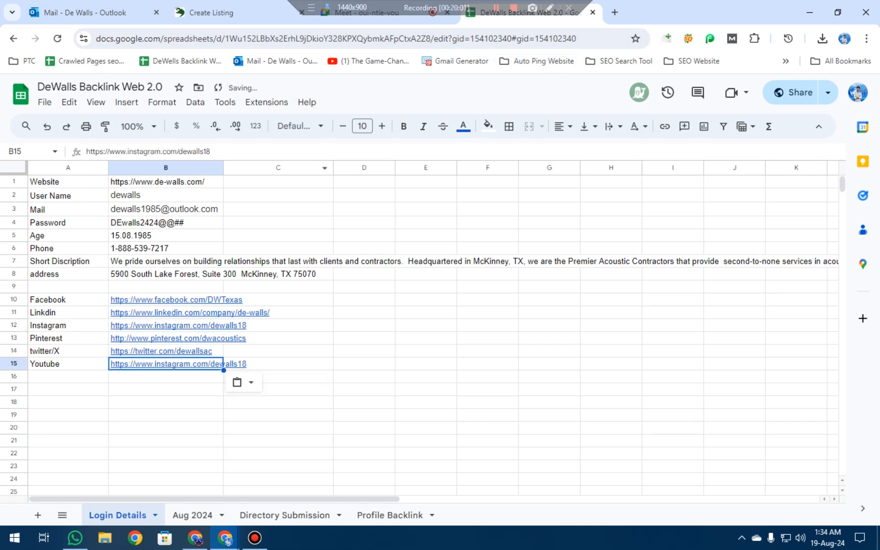
left_click(212, 13)
key("ctrl+v")
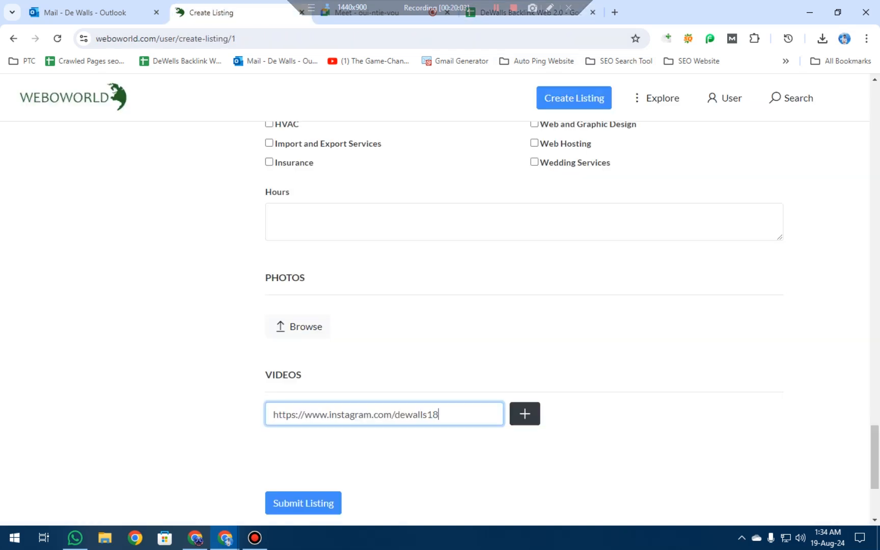
- Look through the listing's full set of Additional Categories for ones that suit the De Walls business
scroll(440, 305, "down", 2)
scroll(571, 324, "up", 5)
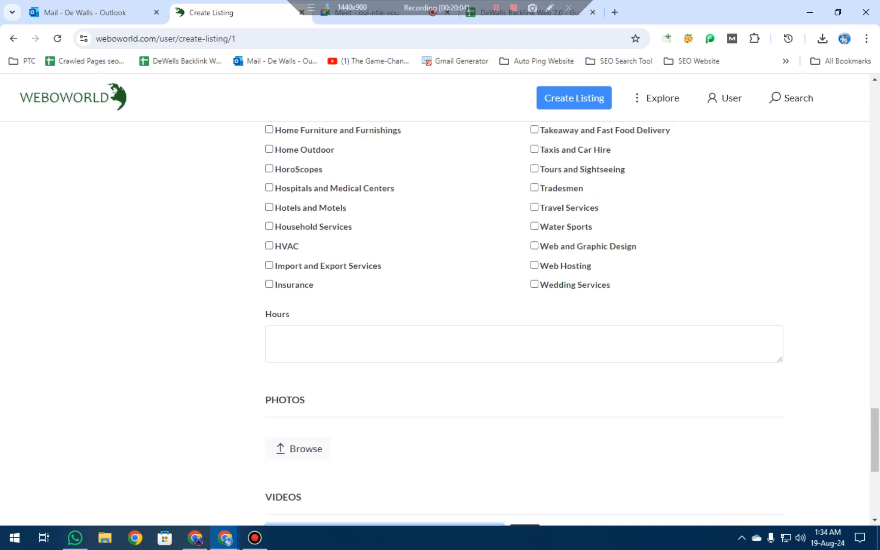
scroll(571, 324, "up", 5)
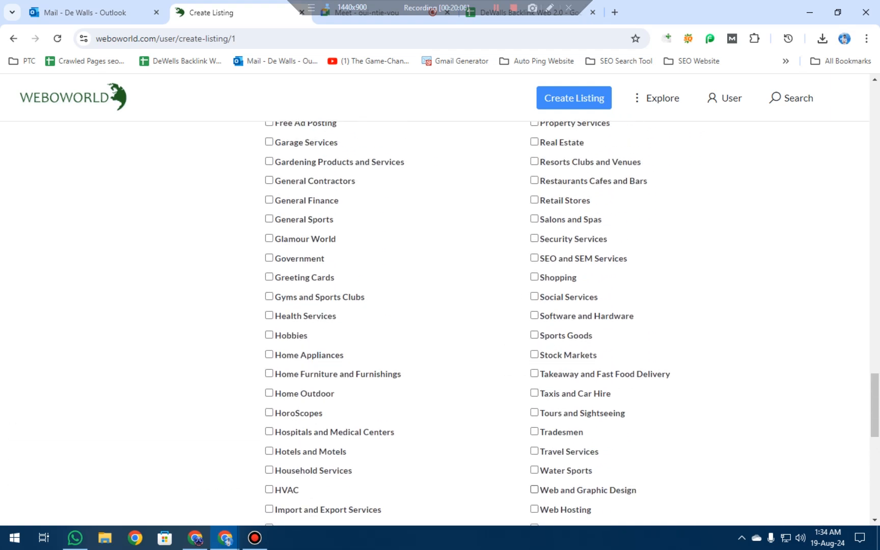
scroll(570, 324, "up", 10)
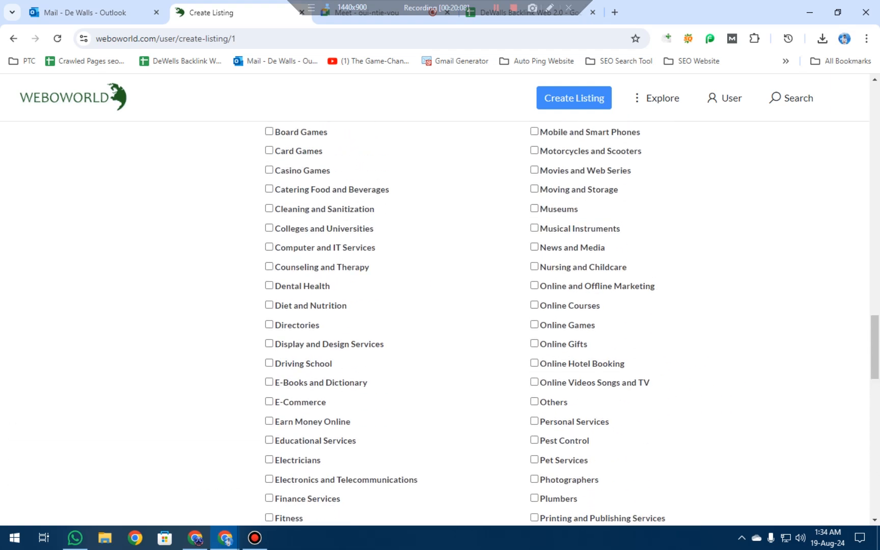
scroll(571, 324, "up", 2)
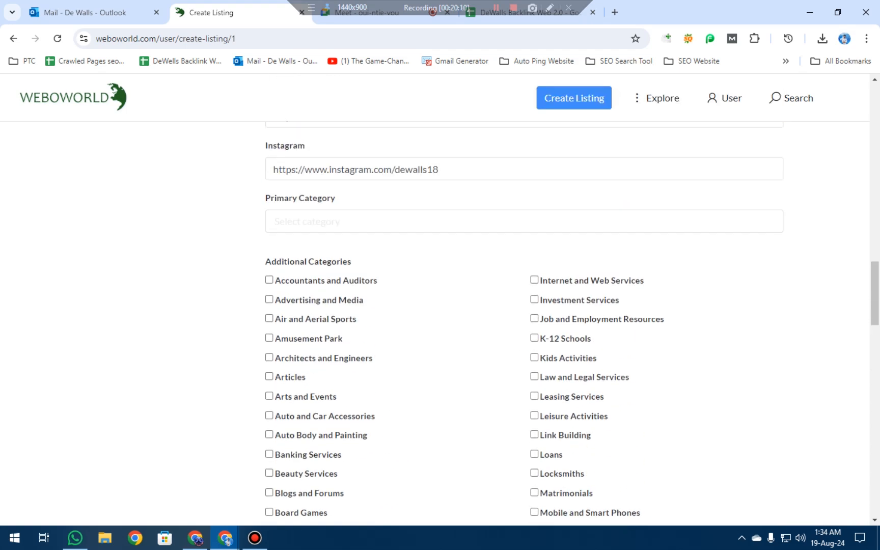
scroll(571, 324, "down", 2)
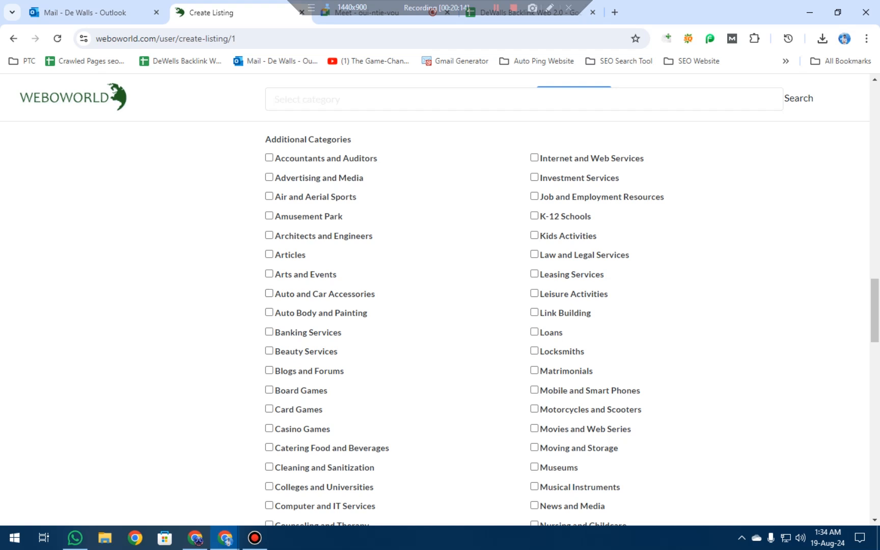
scroll(440, 321, "down", 1)
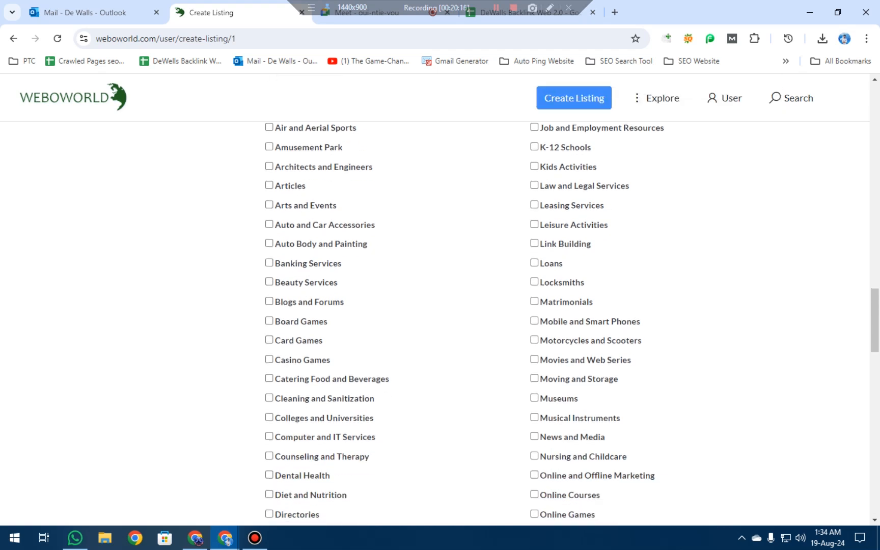
scroll(441, 321, "down", 1)
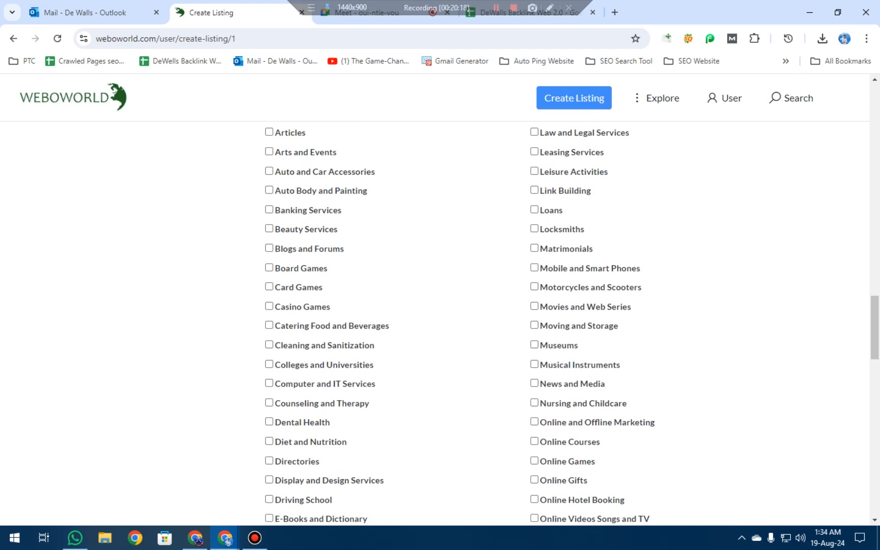
scroll(440, 321, "up", 3)
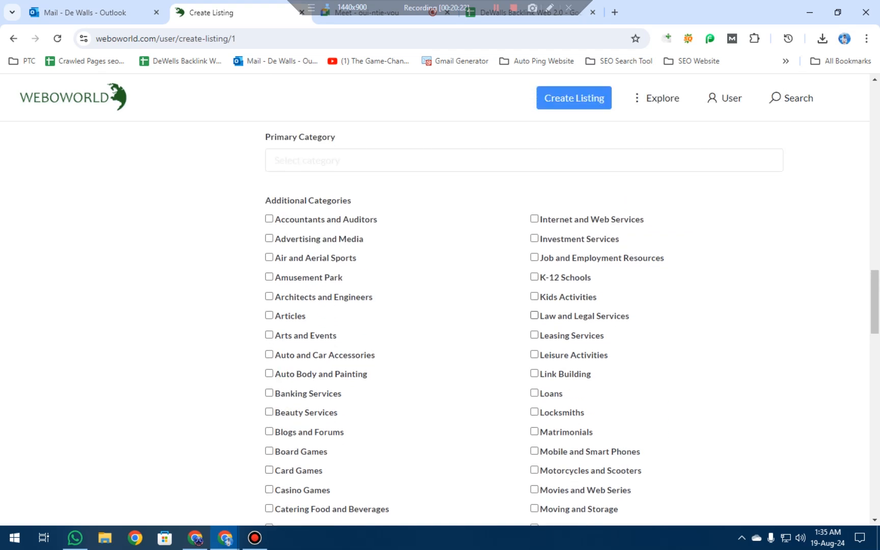
scroll(440, 321, "down", 2)
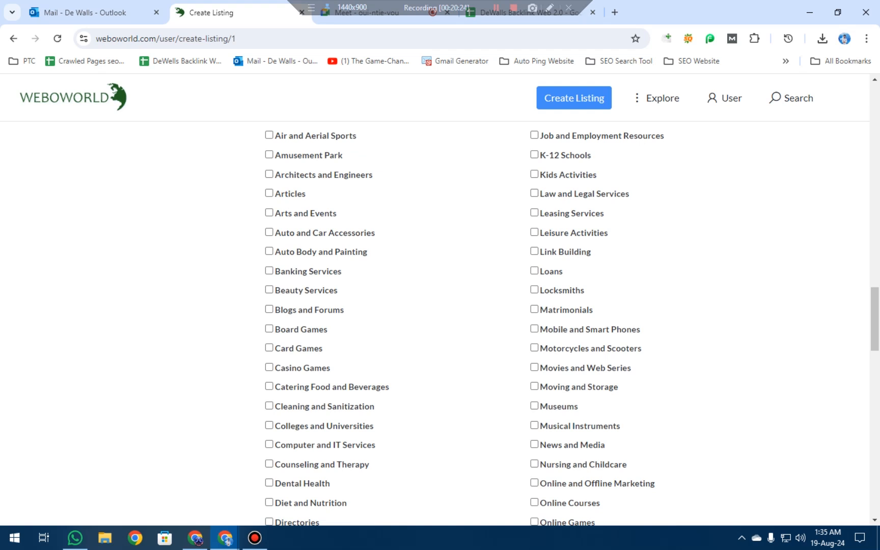
scroll(440, 321, "down", 1)
scroll(440, 321, "down", 1)
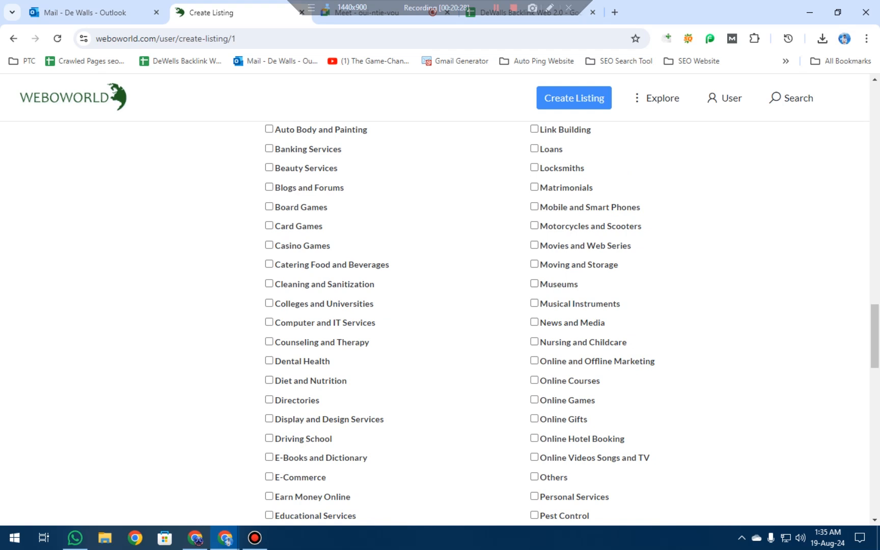
scroll(440, 321, "down", 1)
scroll(440, 321, "down", 1)
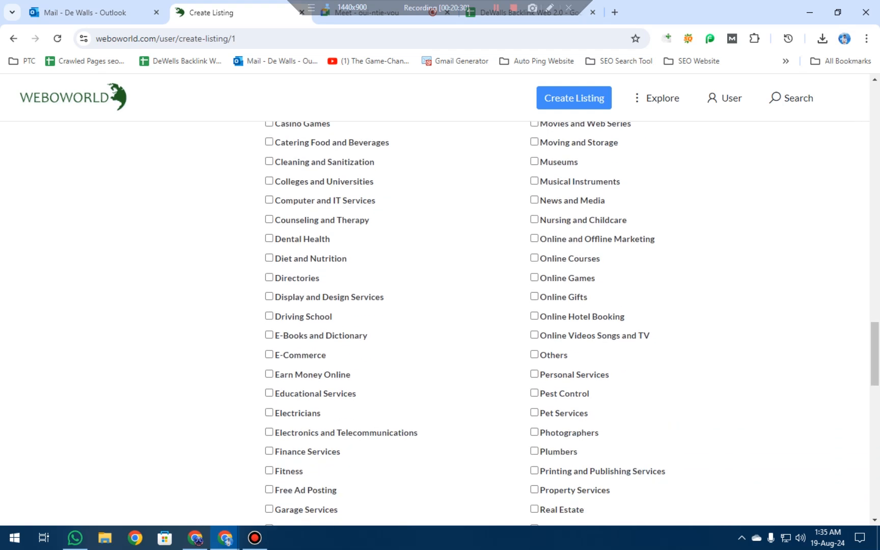
scroll(440, 321, "down", 1)
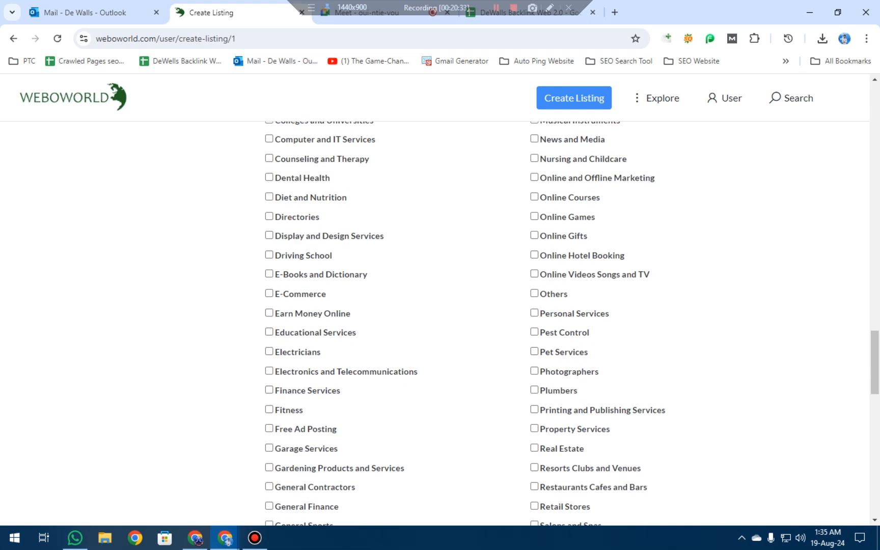
scroll(440, 321, "down", 1)
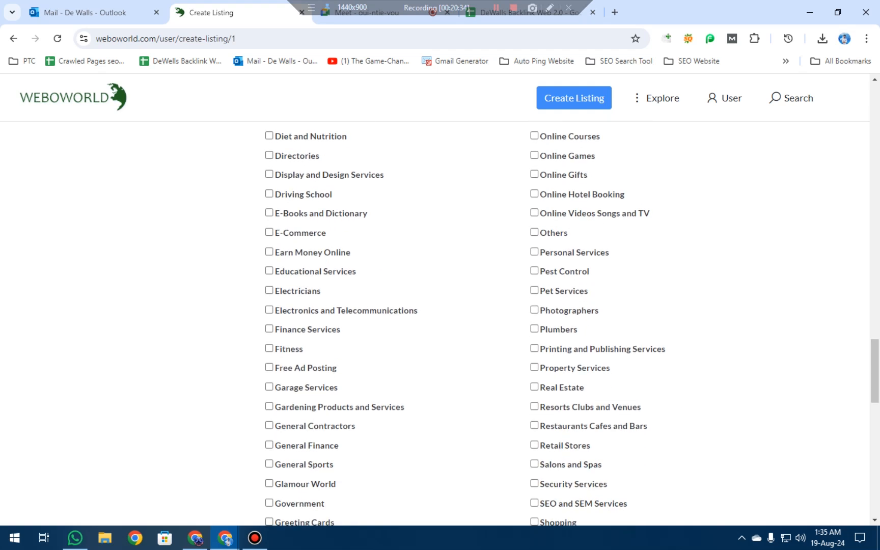
scroll(440, 321, "down", 1)
scroll(440, 321, "down", 1)
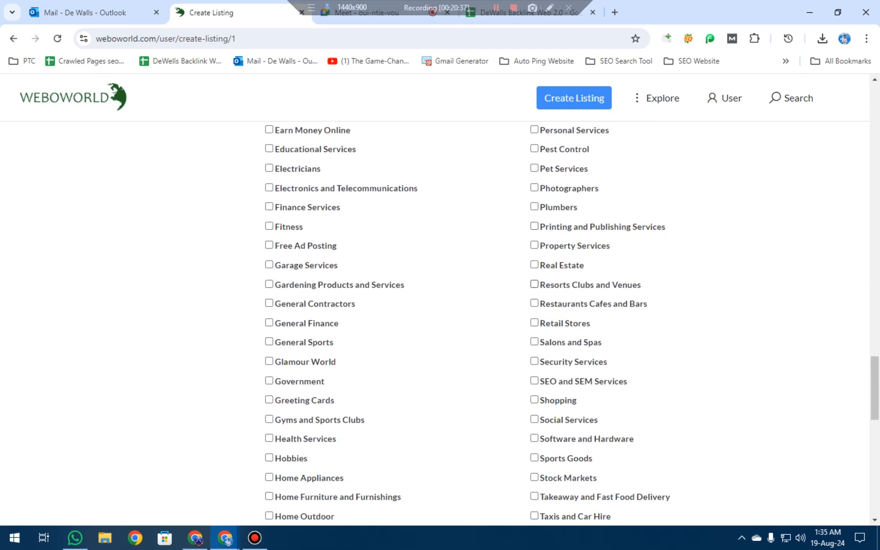
scroll(440, 321, "down", 1)
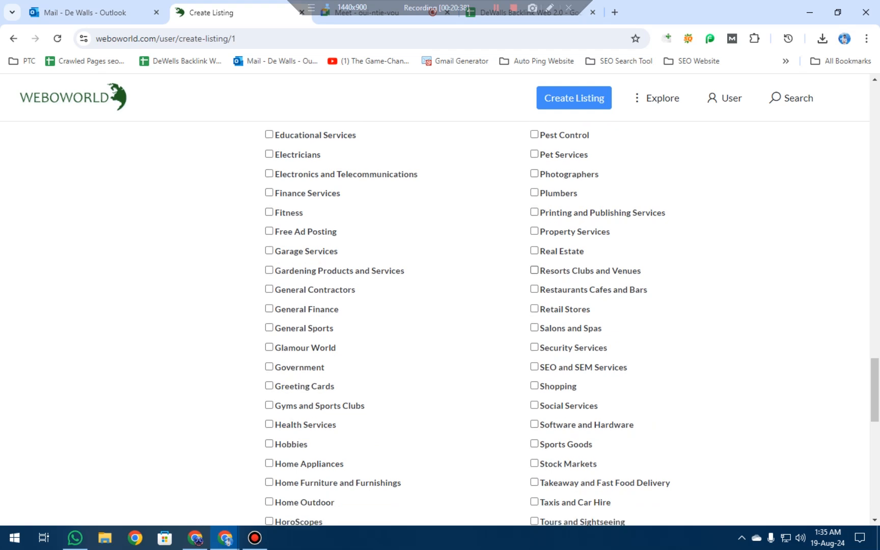
scroll(440, 321, "down", 1)
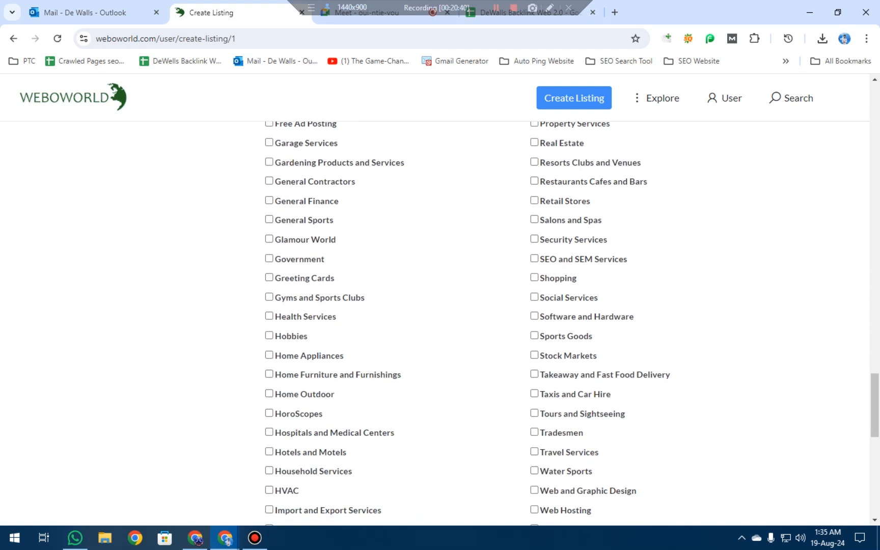
scroll(440, 321, "down", 1)
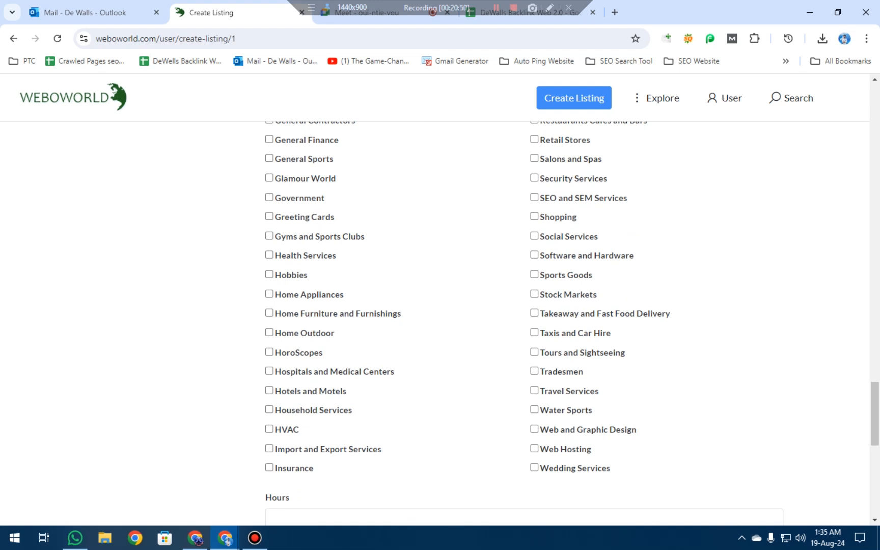
scroll(571, 323, "up", 1)
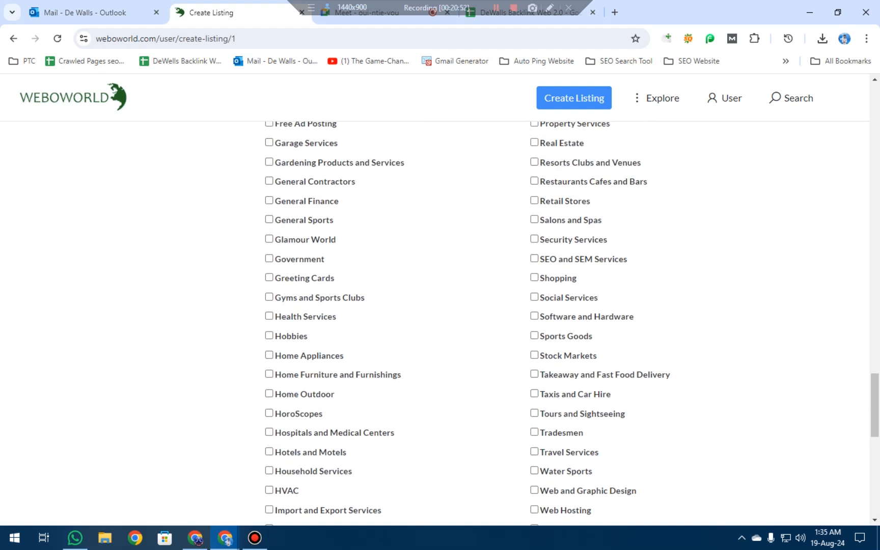
scroll(571, 322, "up", 3)
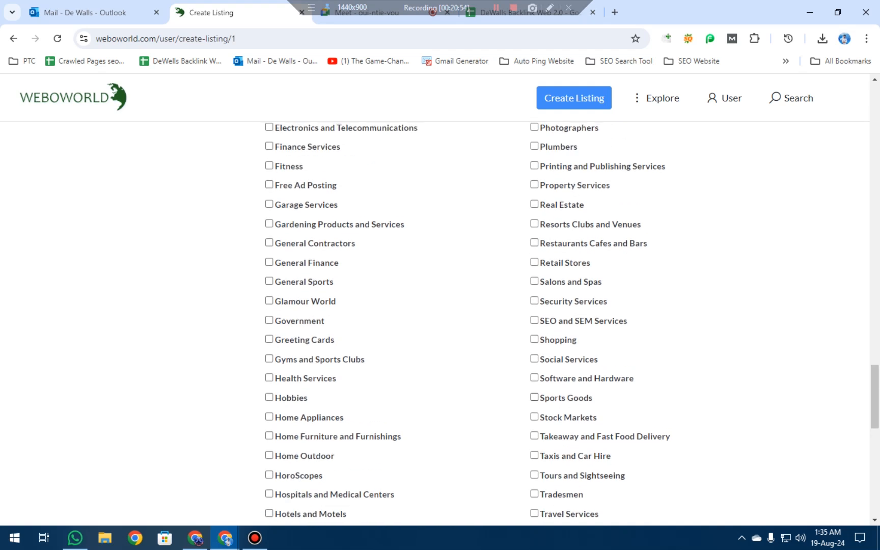
scroll(440, 323, "up", 1)
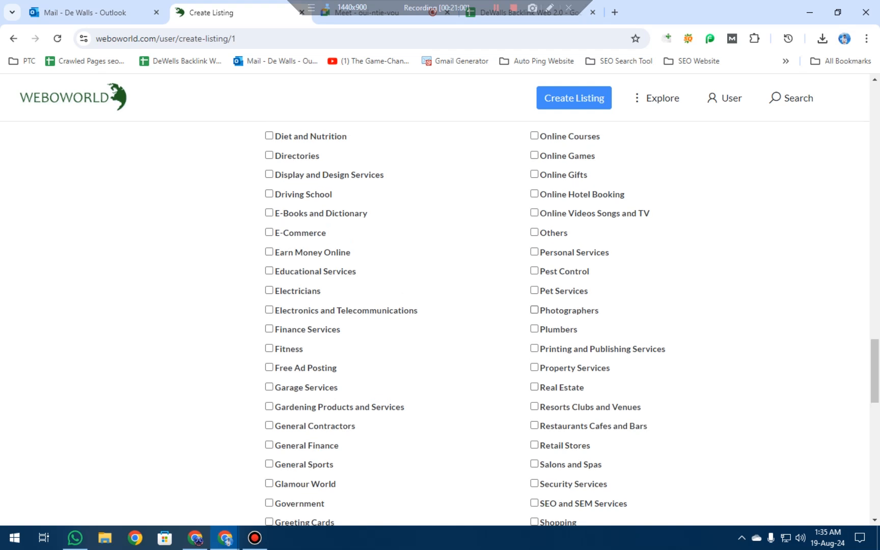
scroll(571, 326, "up", 3)
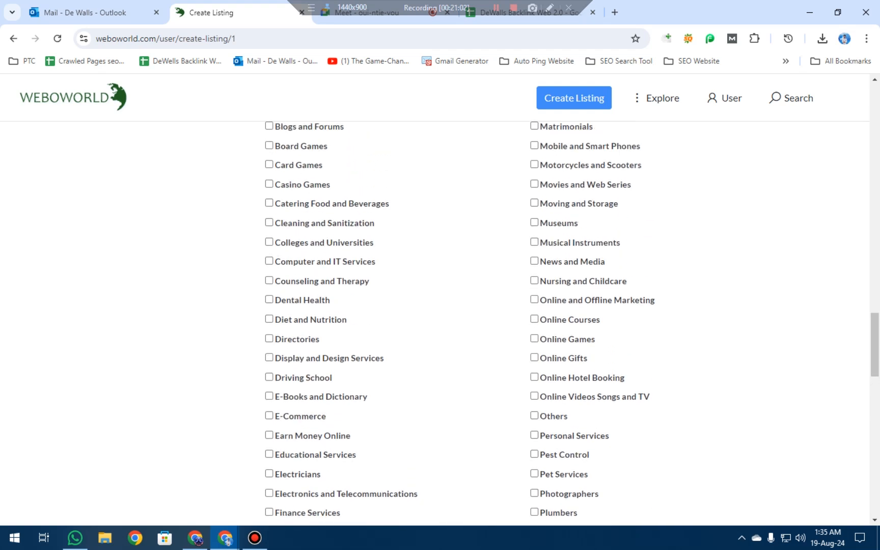
scroll(441, 323, "up", 1)
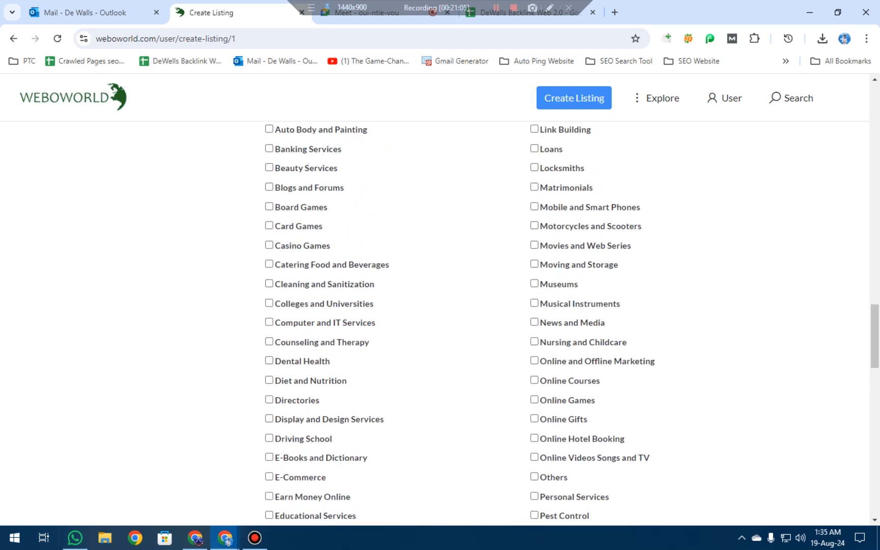
scroll(571, 325, "up", 1)
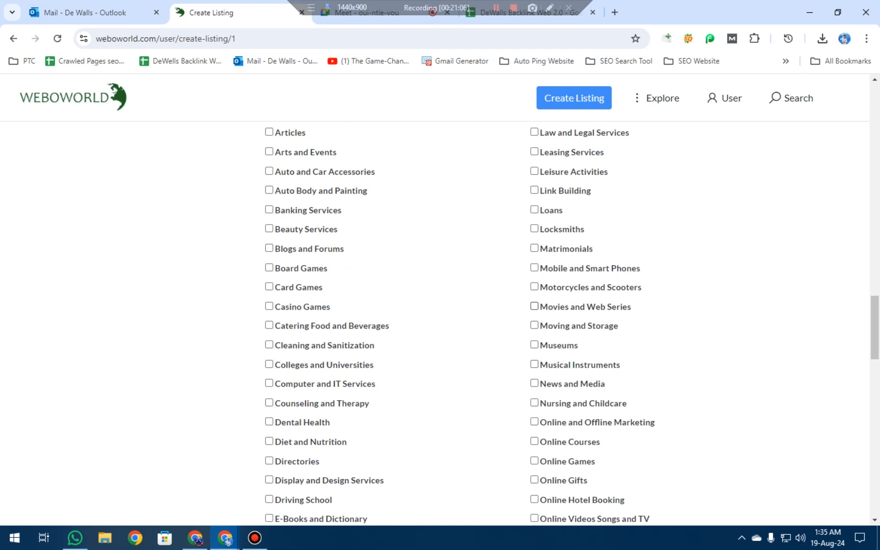
scroll(571, 324, "up", 1)
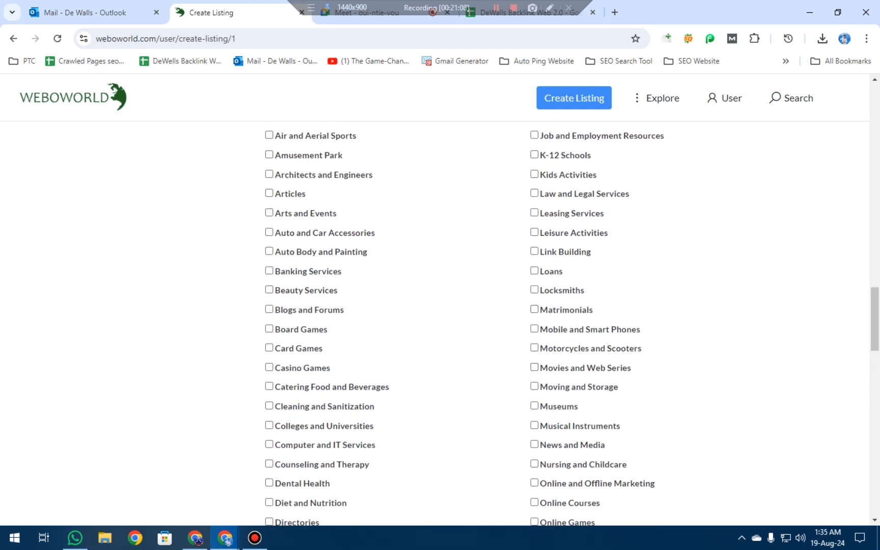
scroll(571, 324, "up", 1)
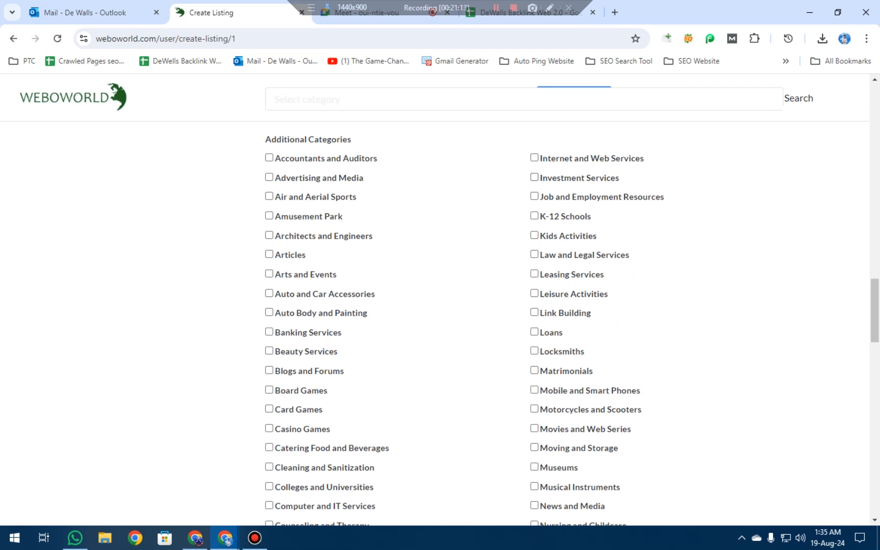
- Select Internet and Web Services, Articles and Directories among the listing's Additional Categories
left_click(534, 157)
left_click(269, 255)
scroll(441, 305, "down", 2)
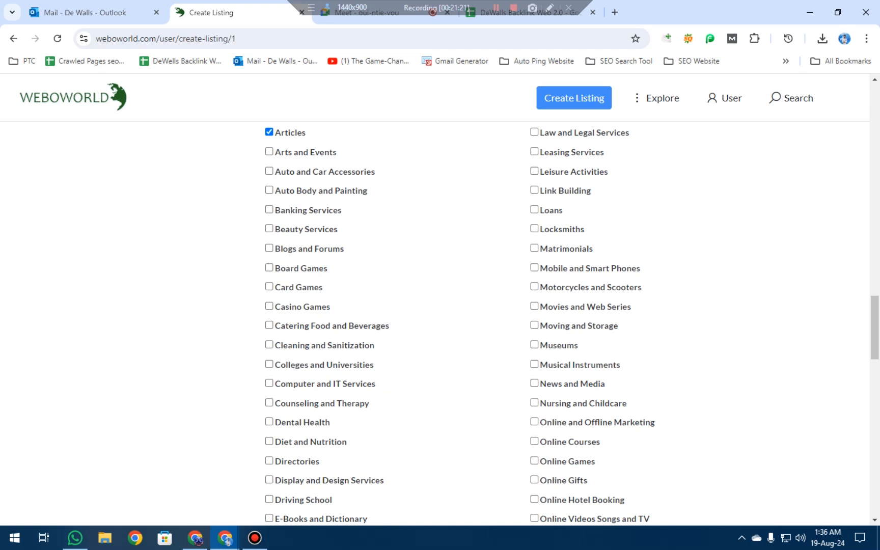
scroll(440, 306, "down", 2)
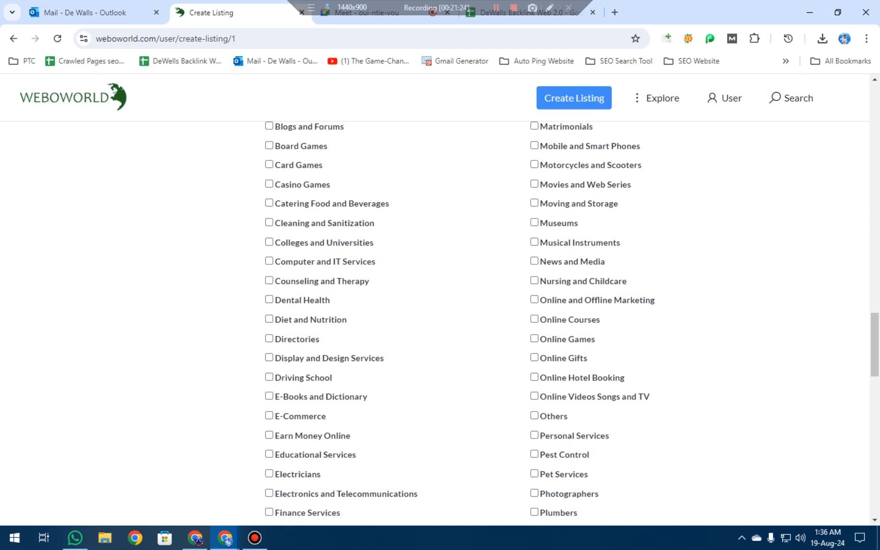
scroll(440, 305, "down", 1)
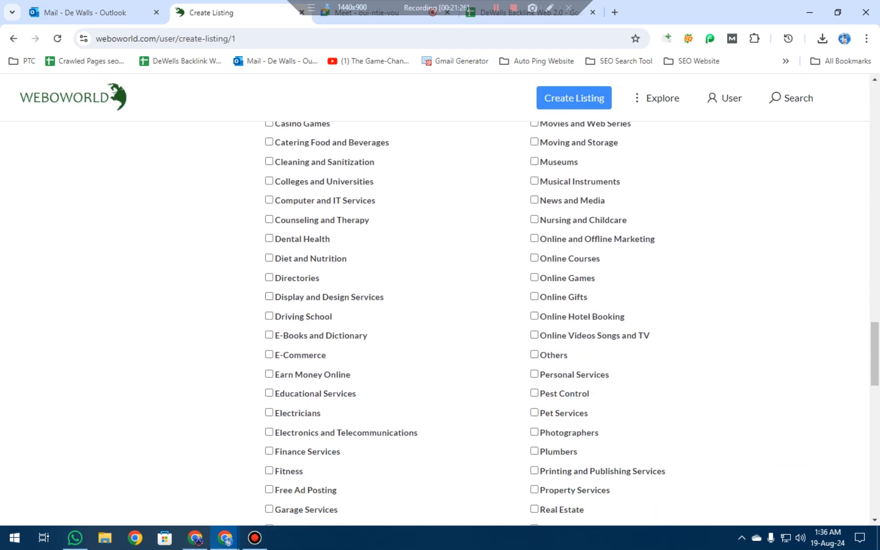
left_click(269, 278)
scroll(269, 278, "down", 2)
scroll(440, 305, "down", 3)
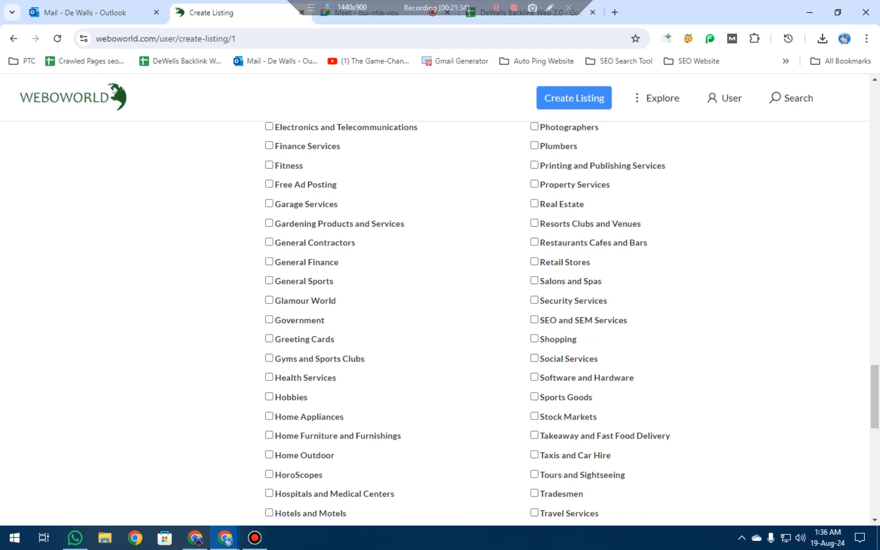
- Find "musi" on the page and select the Musical Instruments additional category
key("ctrl+f")
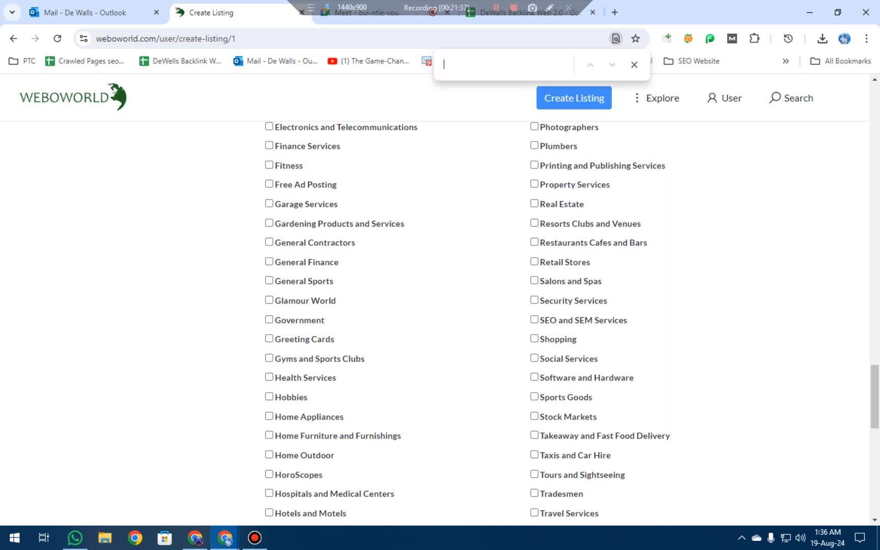
type("musi")
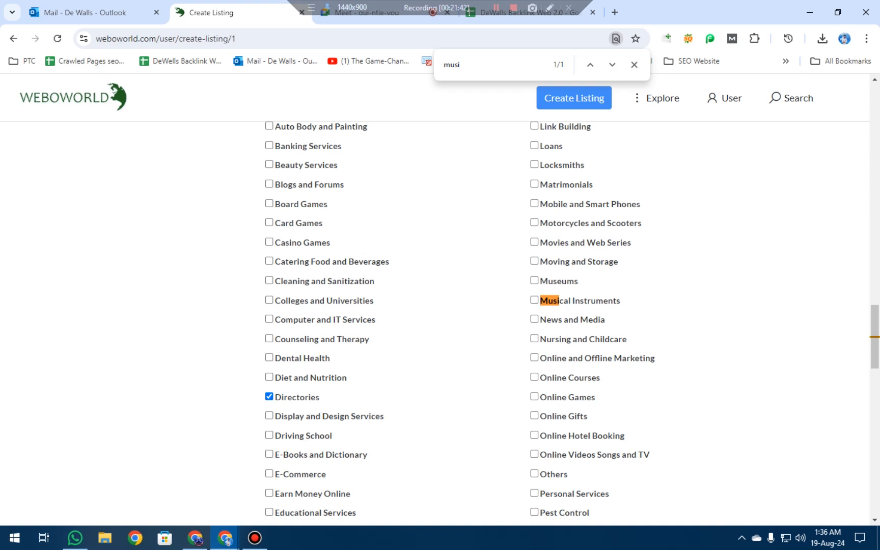
left_click(535, 300)
left_click(634, 65)
- Try to submit the completed De Walls listing form
scroll(523, 324, "down", 13)
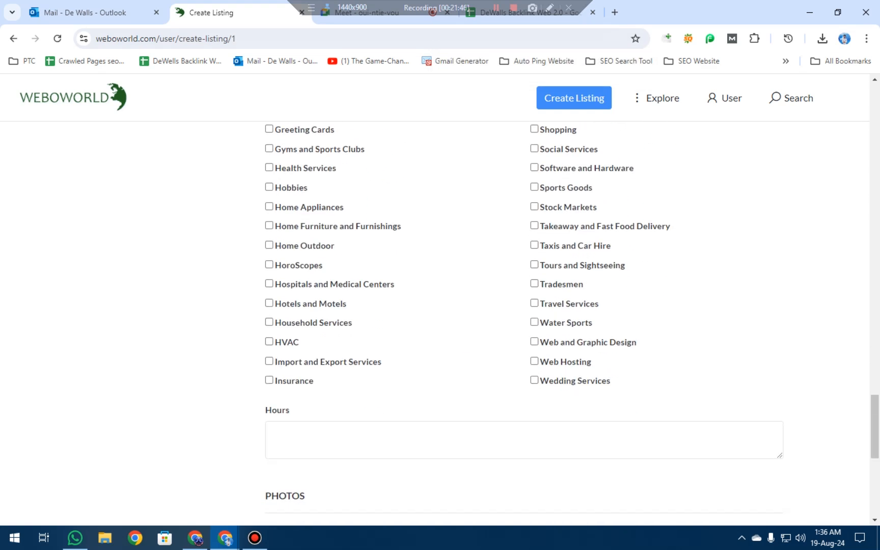
scroll(440, 323, "down", 7)
left_click(303, 377)
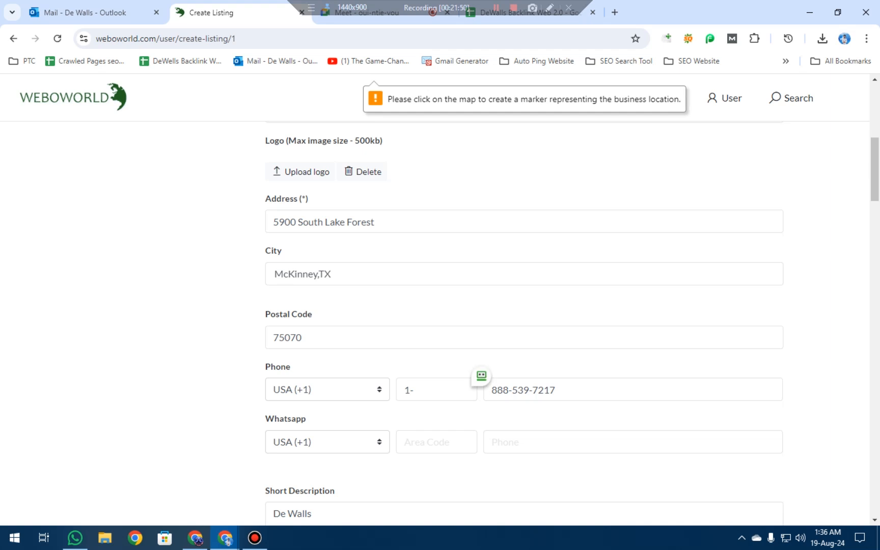
- Place the business location marker on the map just east of highway MO 43, northwest of Neck City
scroll(524, 324, "up", 4)
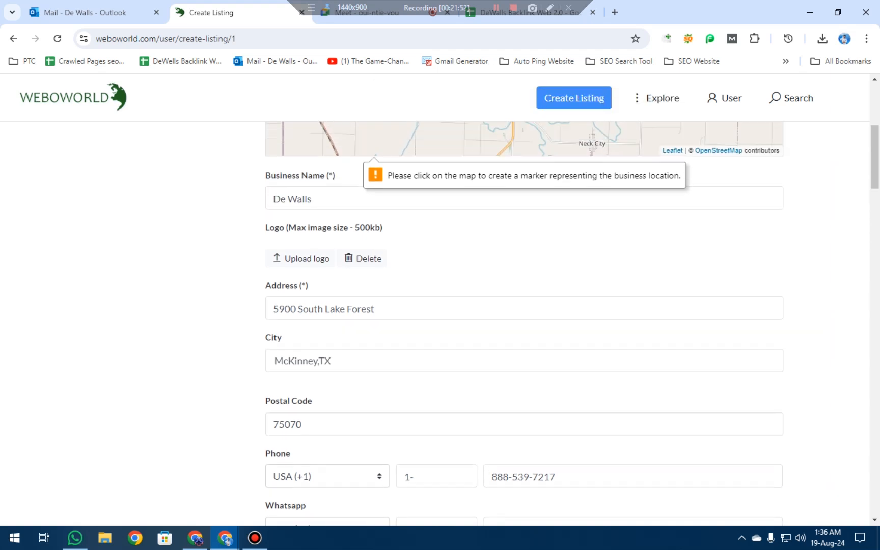
scroll(523, 324, "up", 1)
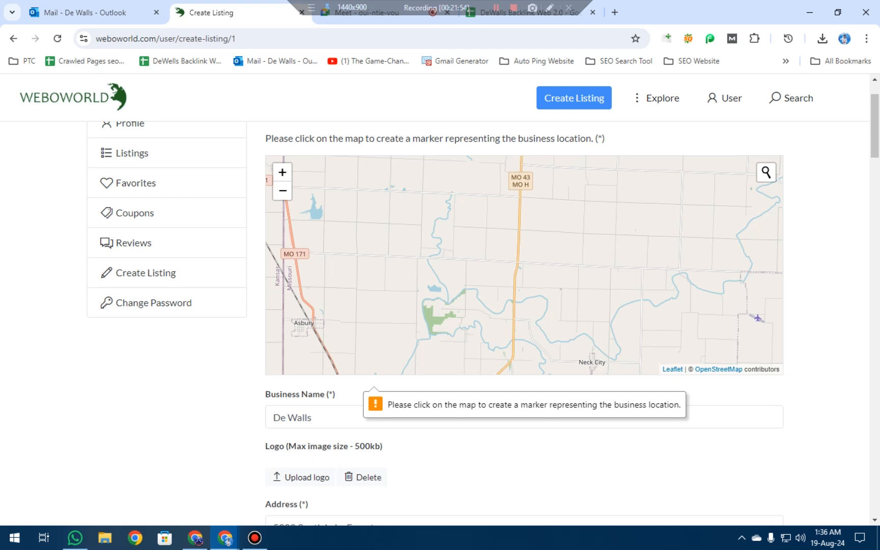
scroll(523, 324, "up", 2)
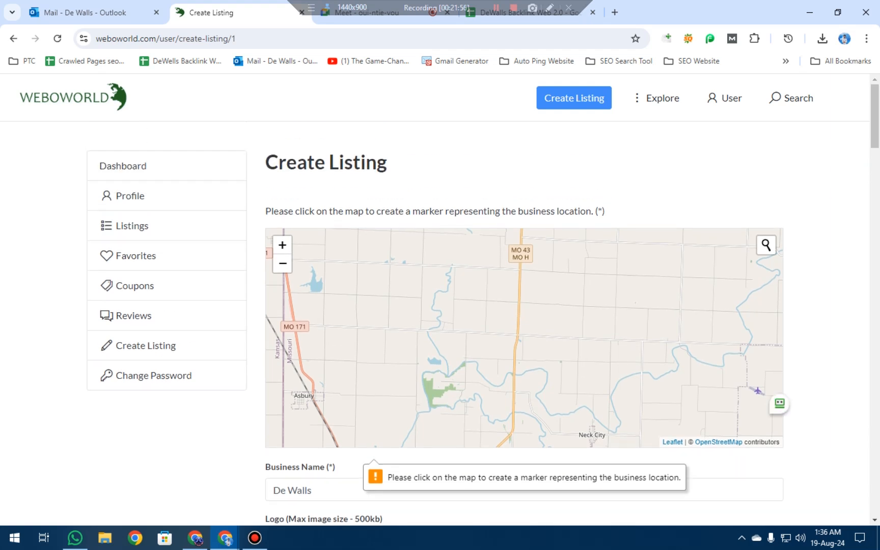
scroll(524, 324, "down", 1)
left_click(312, 429)
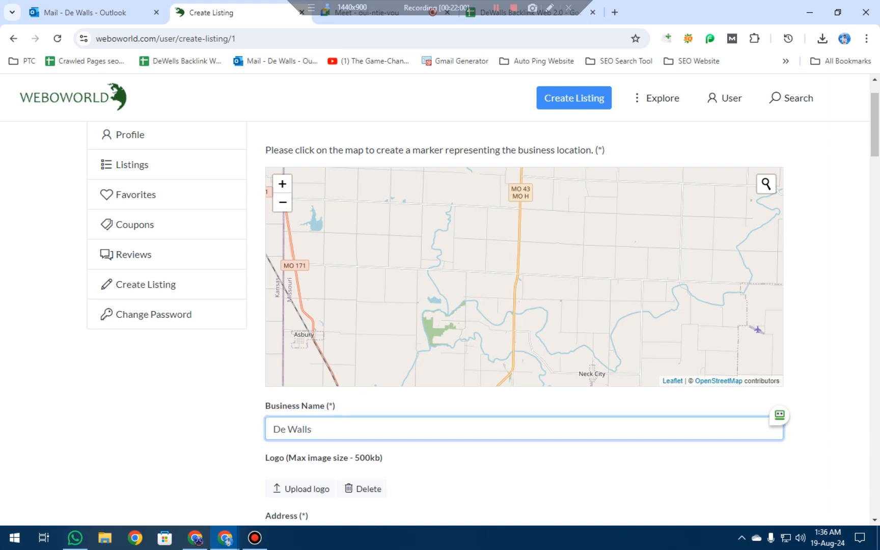
left_click(523, 274)
scroll(523, 274, "down", 5)
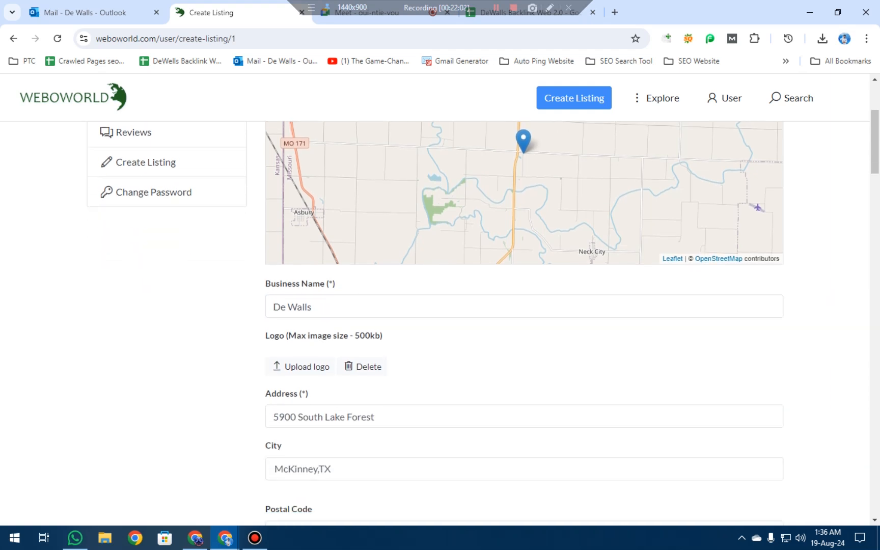
scroll(523, 274, "up", 4)
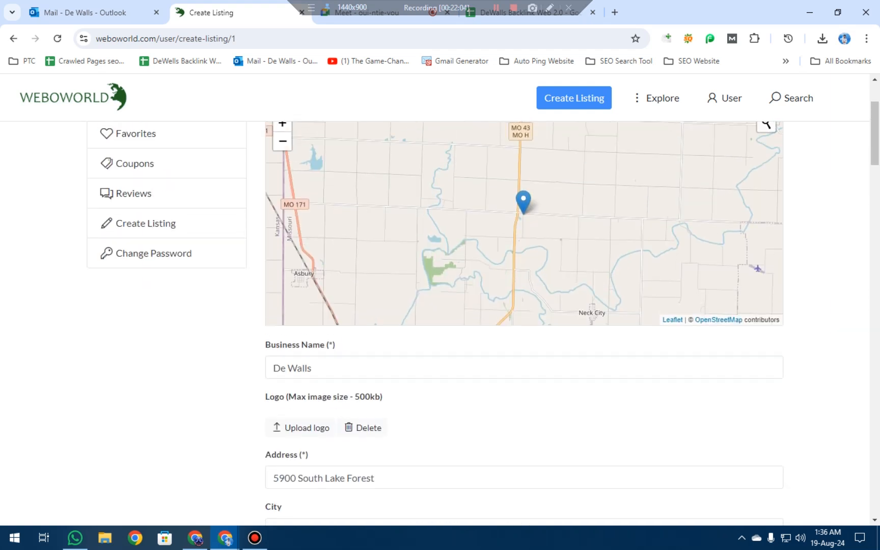
scroll(489, 173, "down", 1)
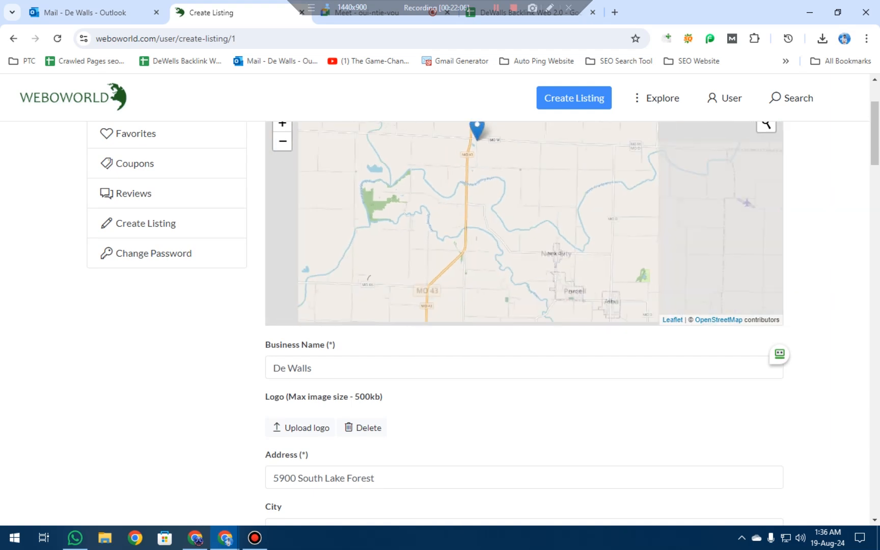
scroll(826, 286, "up", 2)
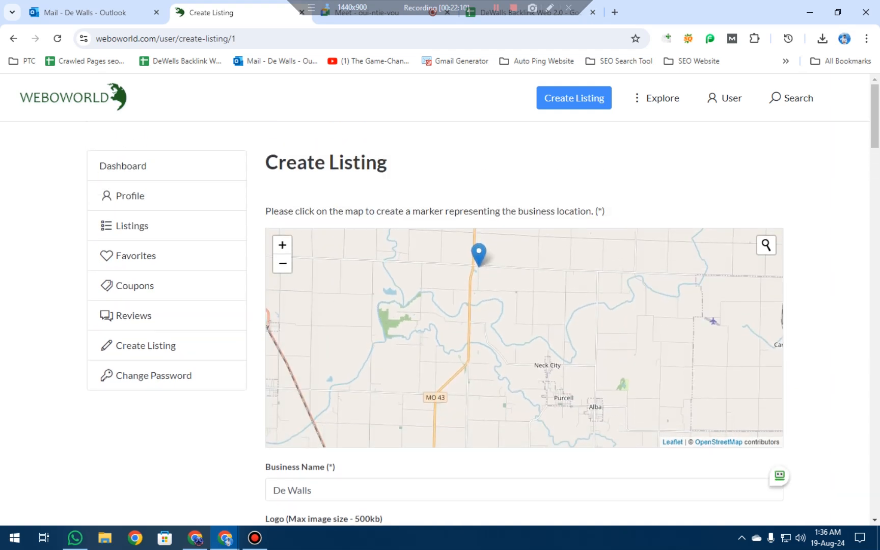
left_click(480, 296)
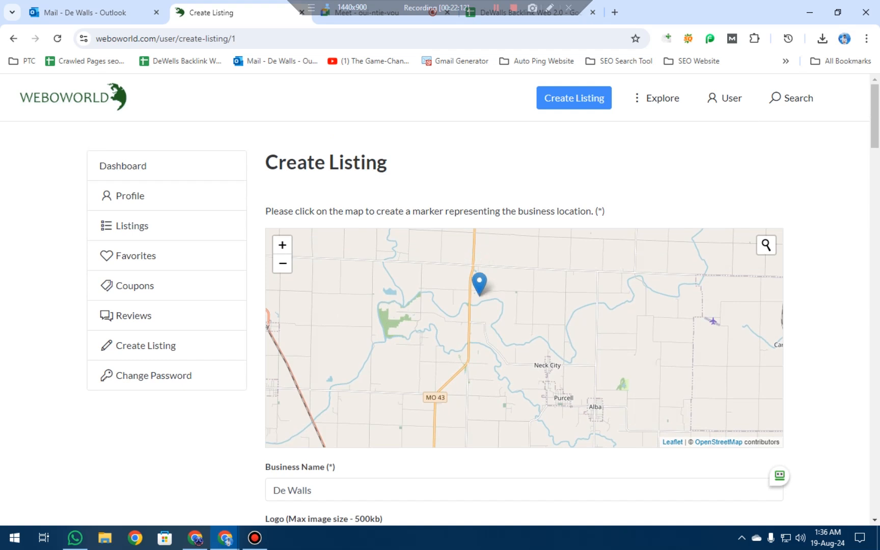
- Copy the full business address from the Login Details sheet and search for it on the listing's location map
scroll(427, 321, "down", 2)
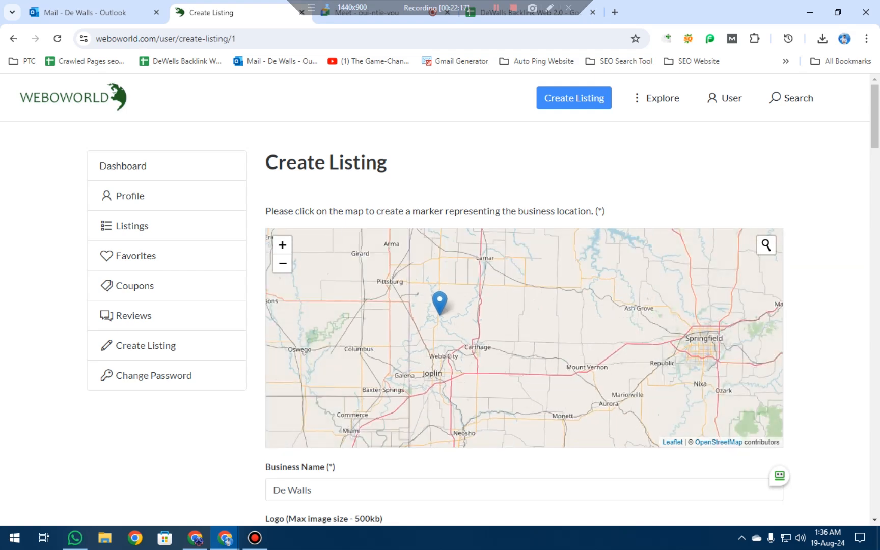
scroll(456, 307, "down", 1)
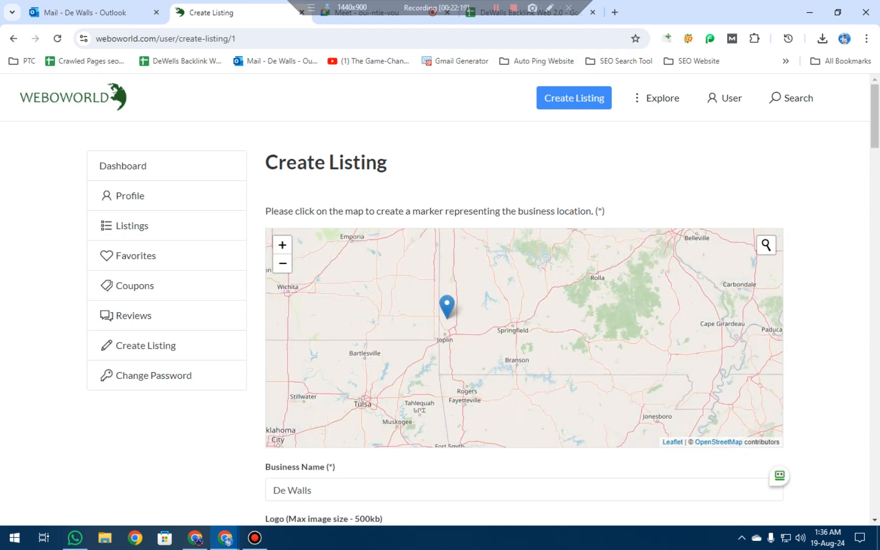
scroll(448, 306, "down", 2)
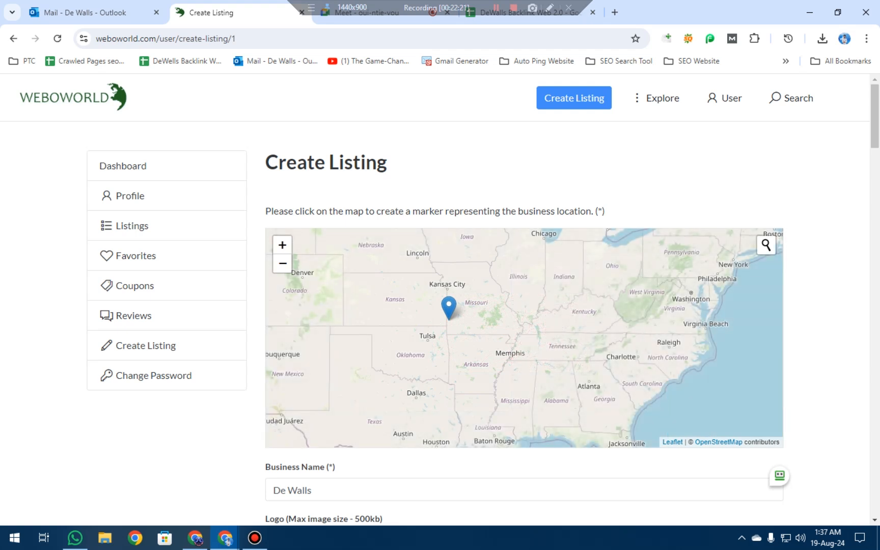
scroll(449, 307, "down", 2)
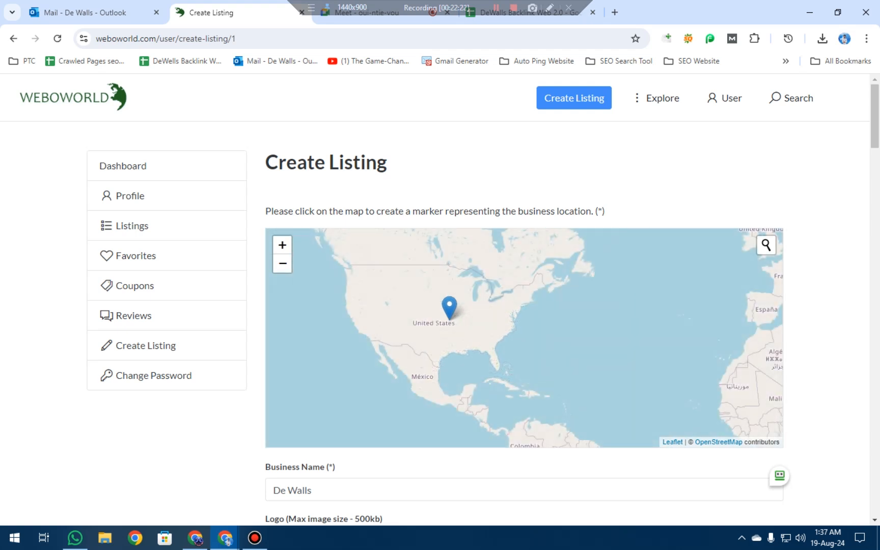
left_click(767, 245)
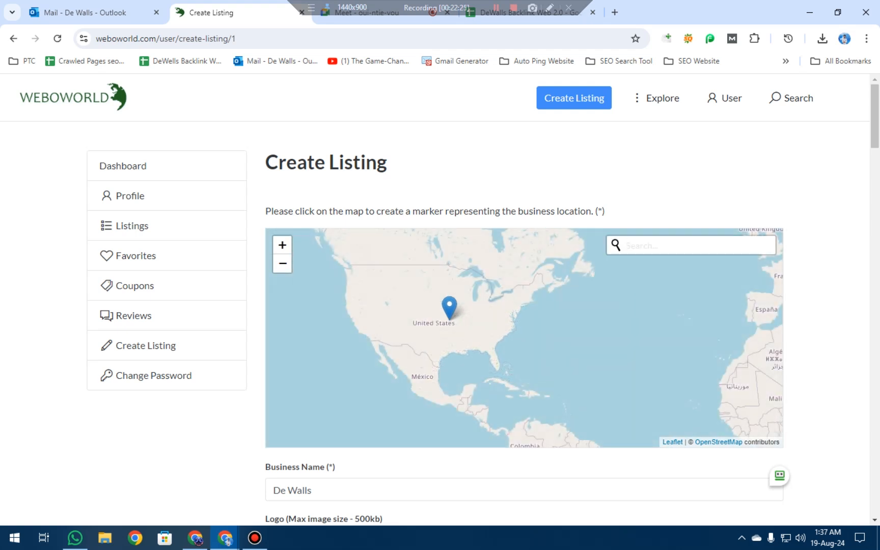
left_click(525, 12)
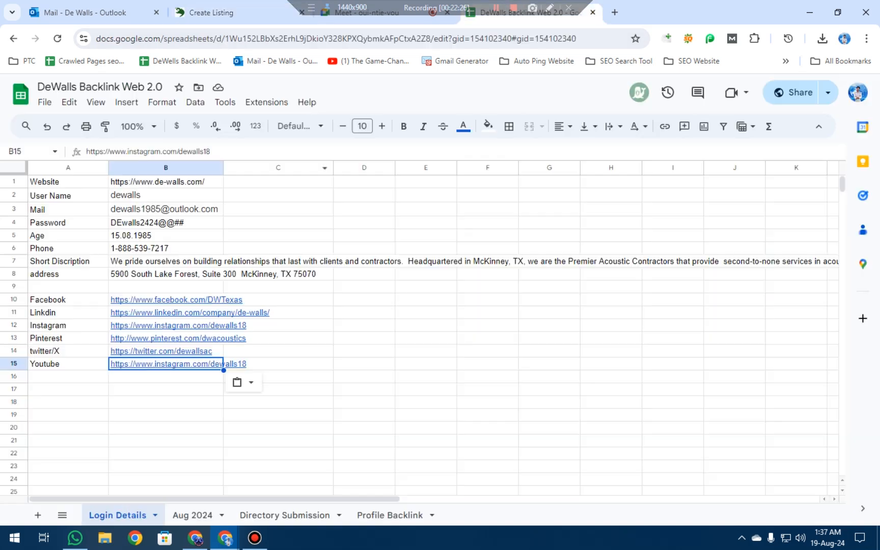
left_click(171, 275)
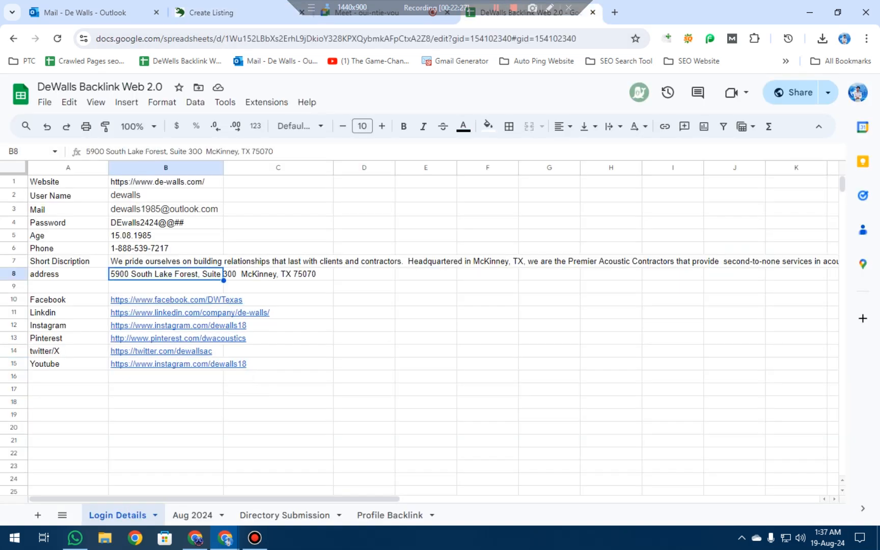
key("ctrl+c")
left_click(204, 12)
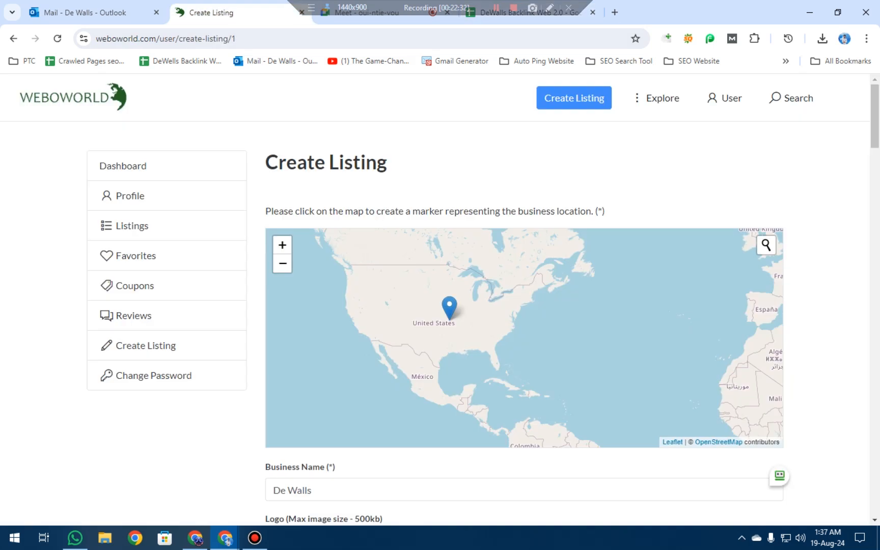
left_click(766, 245)
key("ctrl+v")
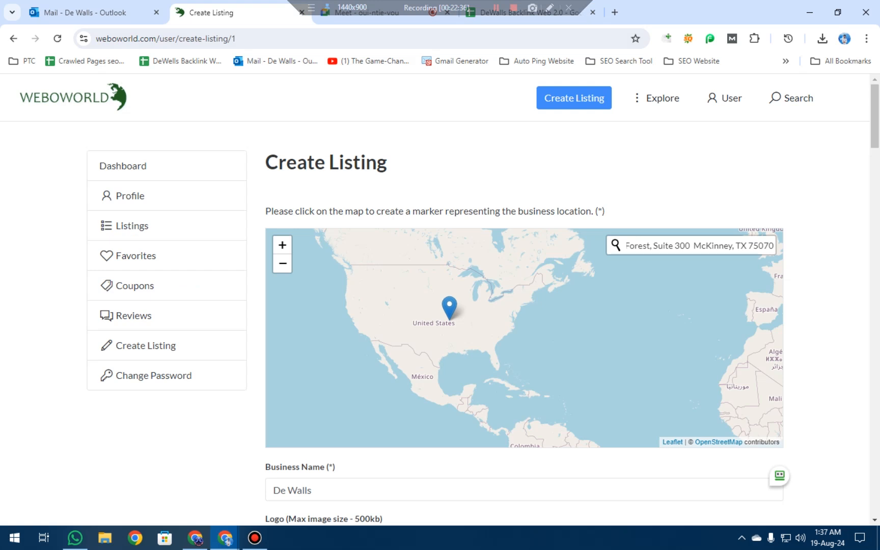
key("Return")
left_click(766, 245)
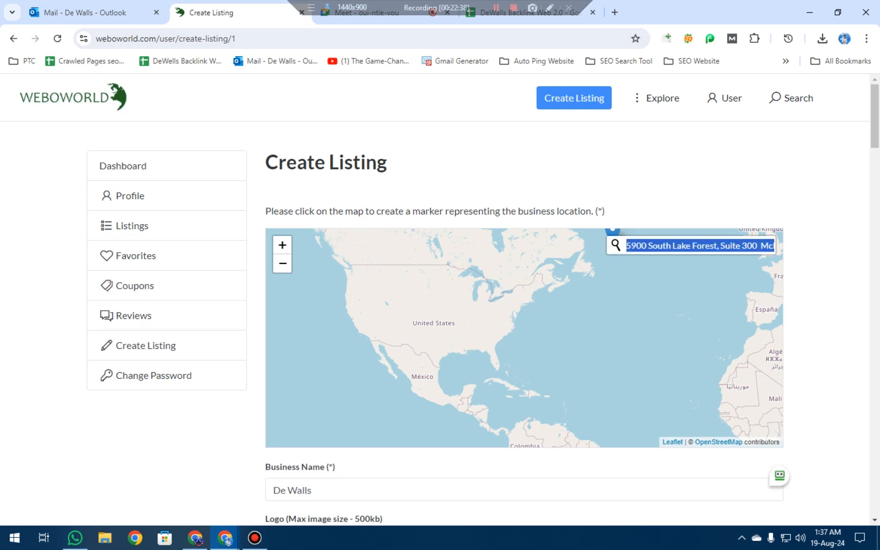
left_click(748, 245)
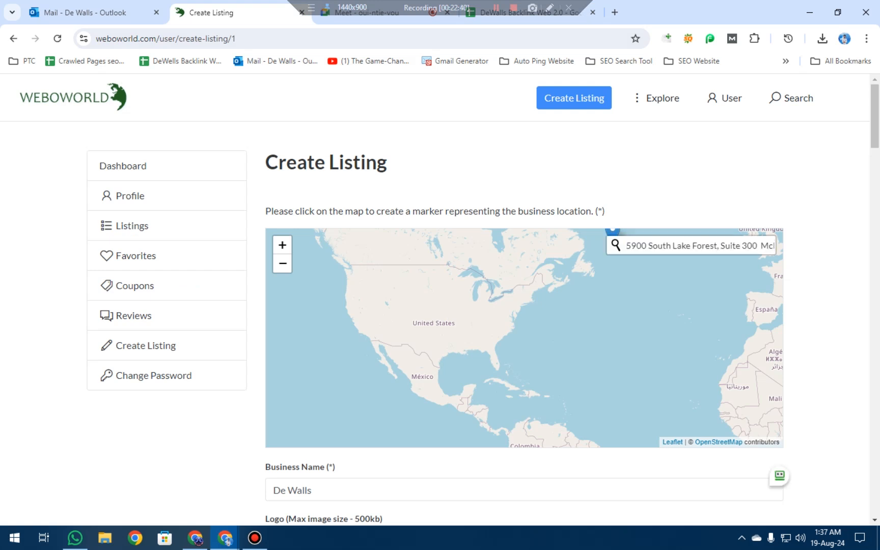
key("Return")
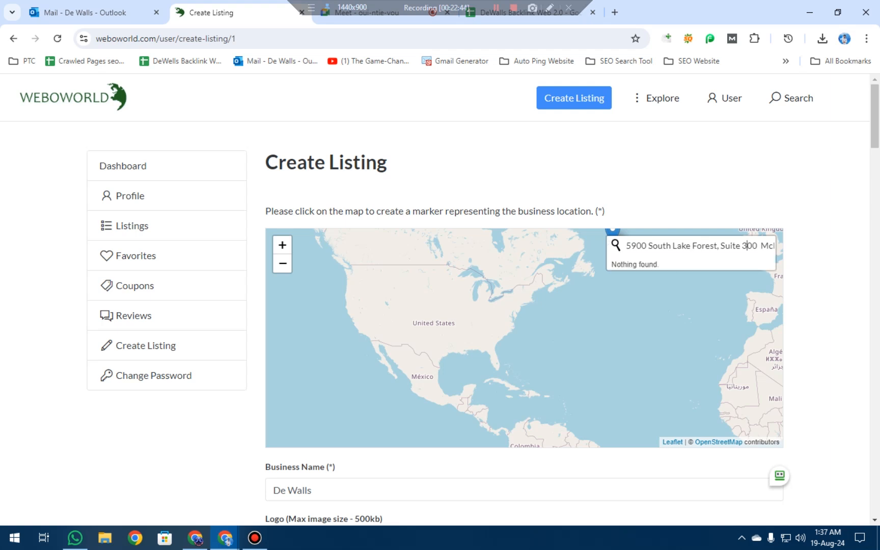
- Search the map for only the business's state and postal code, and place the location marker on McKinney
left_click_drag(732, 246, 777, 246)
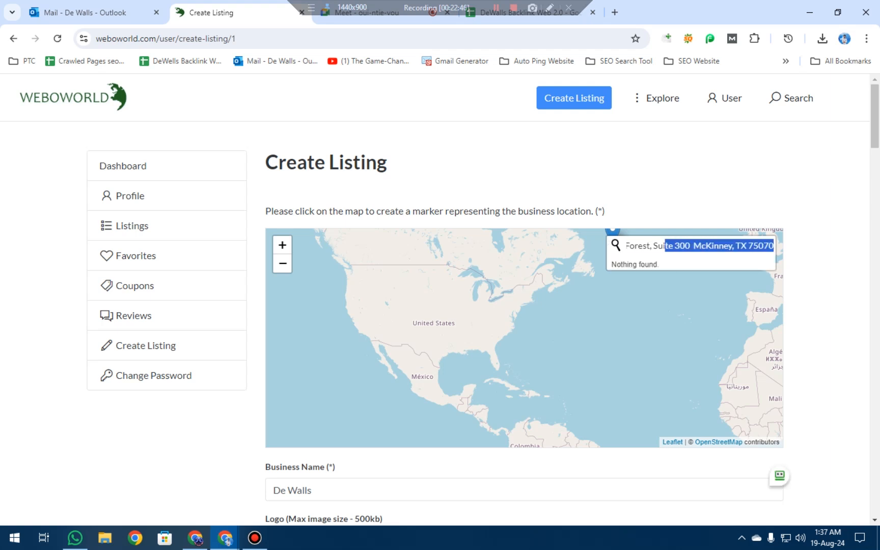
left_click(742, 245)
key("Left")
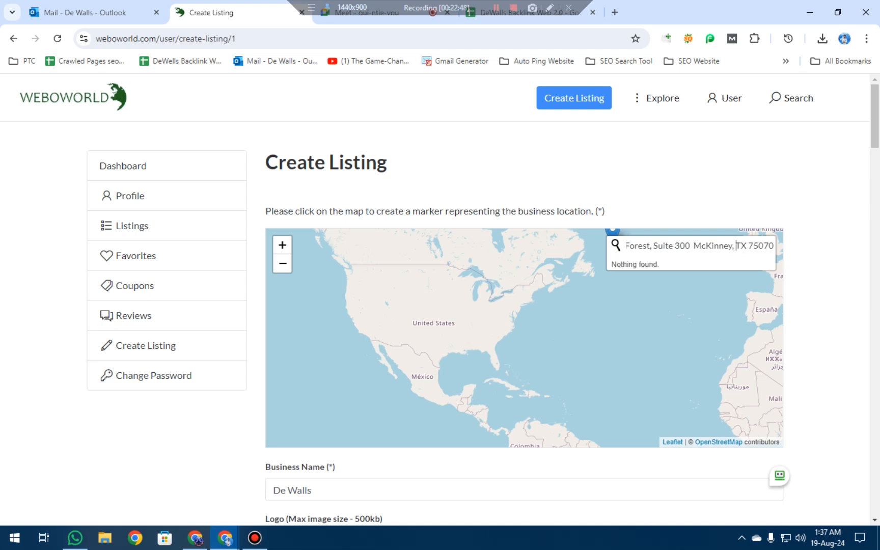
key("ctrl+a")
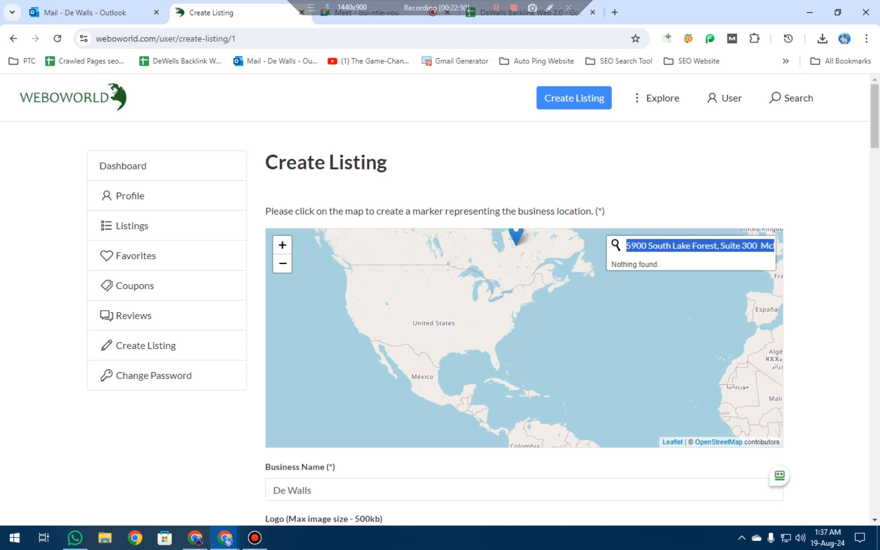
key("BackSpace")
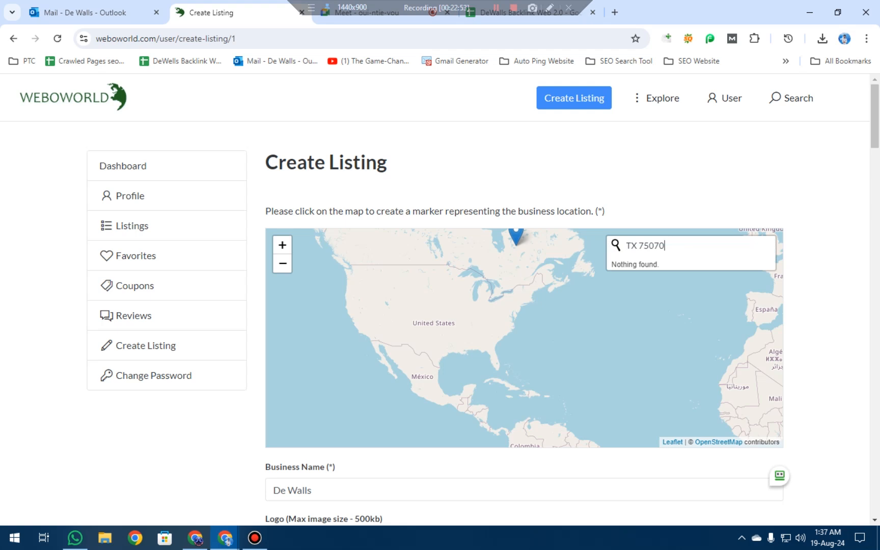
key("Return")
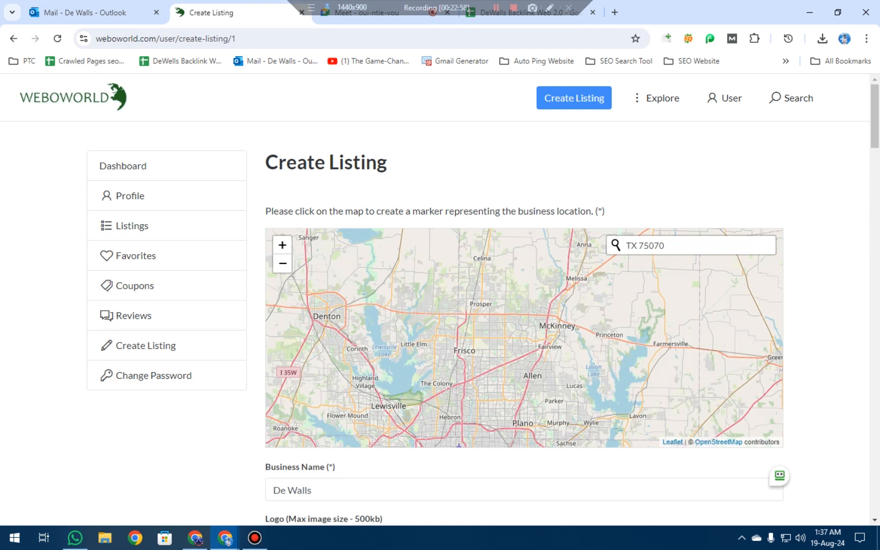
left_click(556, 328)
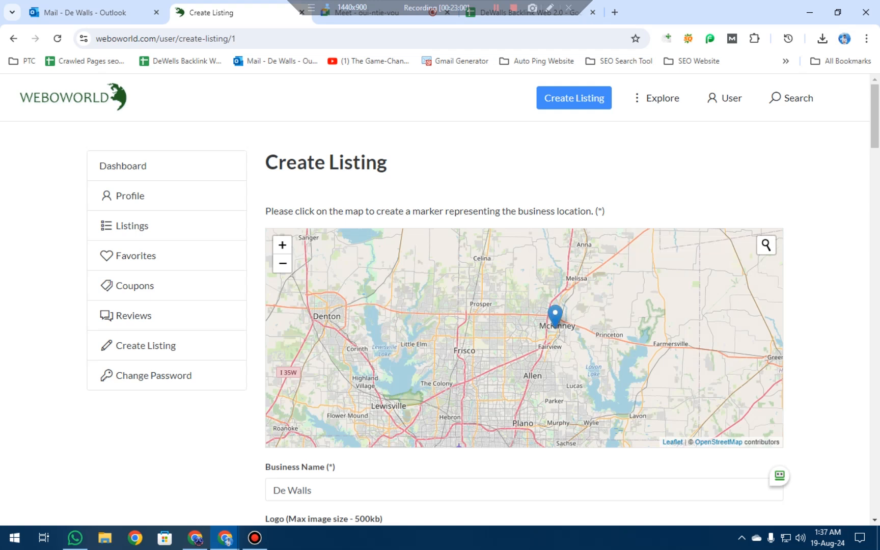
- Try again to submit the De Walls listing with the McKinney map marker in place
scroll(524, 316, "down", 20)
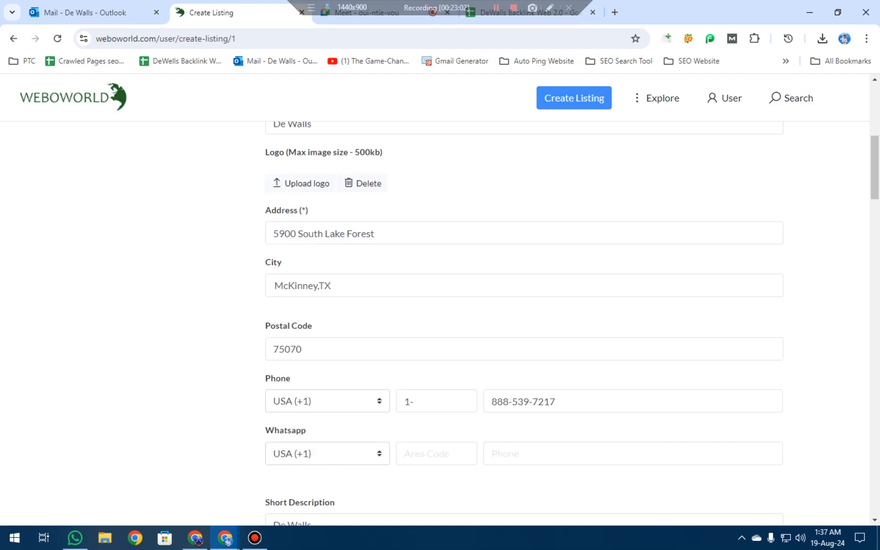
scroll(440, 316, "down", 15)
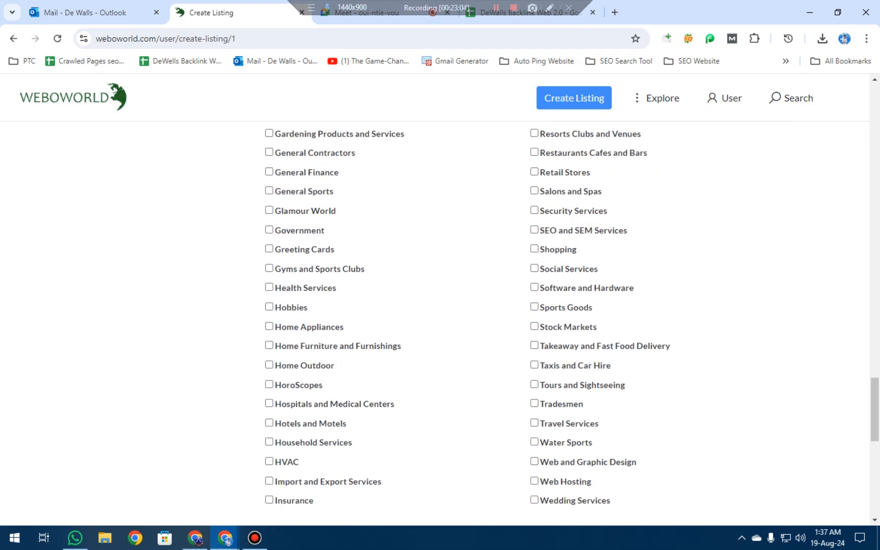
left_click(305, 320)
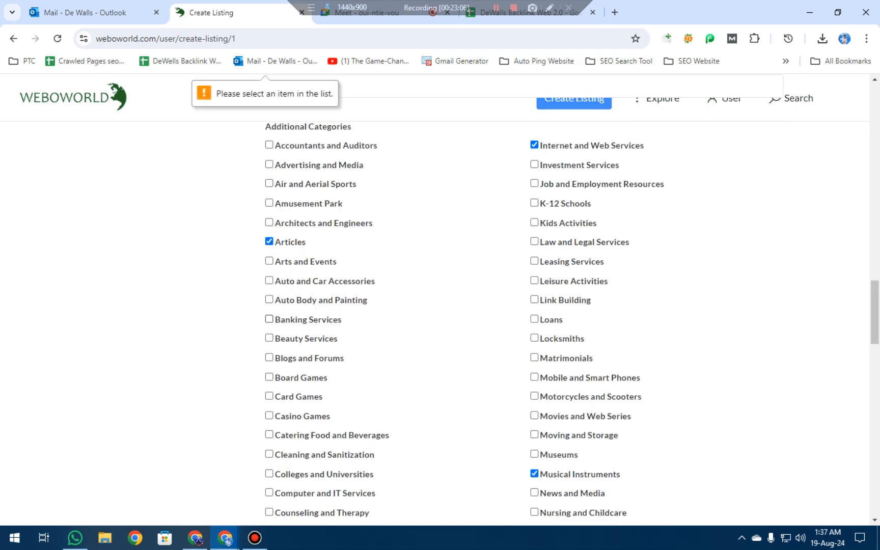
- Set the listing's primary category to Musical Instruments and submit the listing
scroll(440, 316, "up", 5)
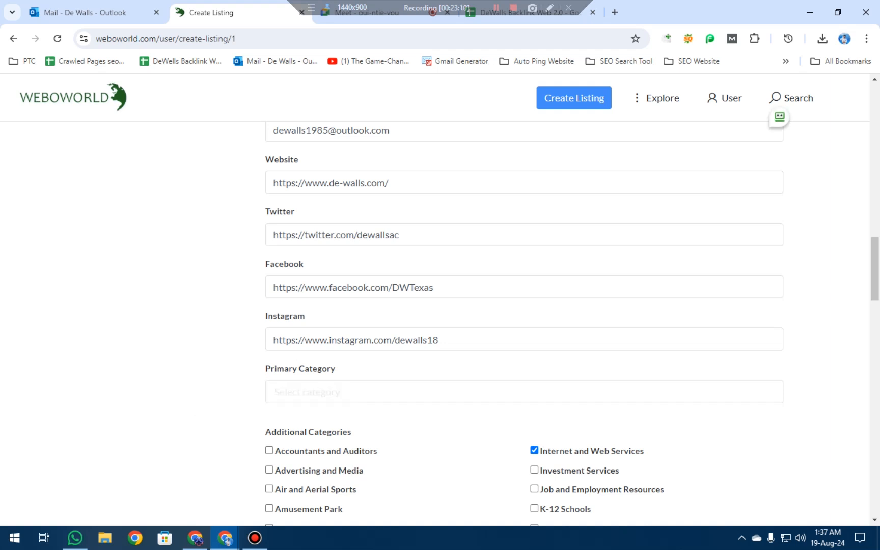
left_click(524, 391)
scroll(519, 299, "down", 1)
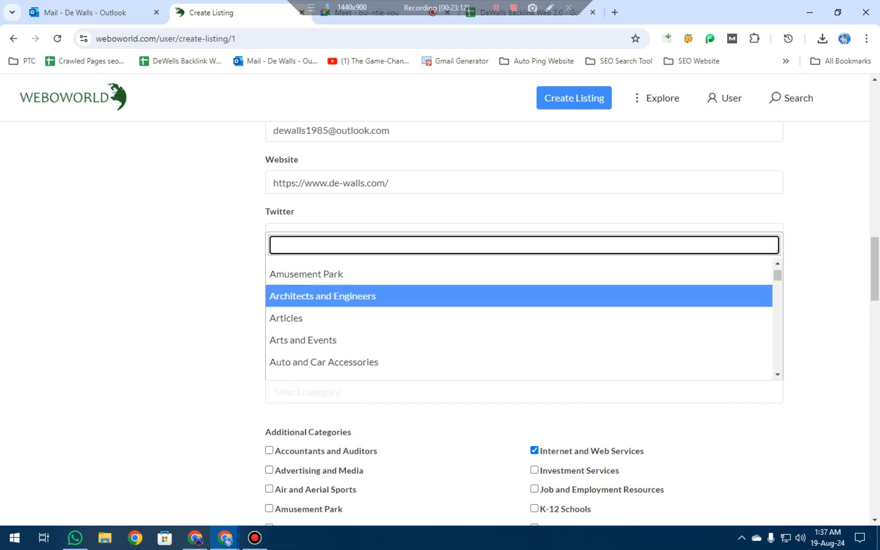
scroll(519, 316, "down", 3)
scroll(520, 316, "down", 2)
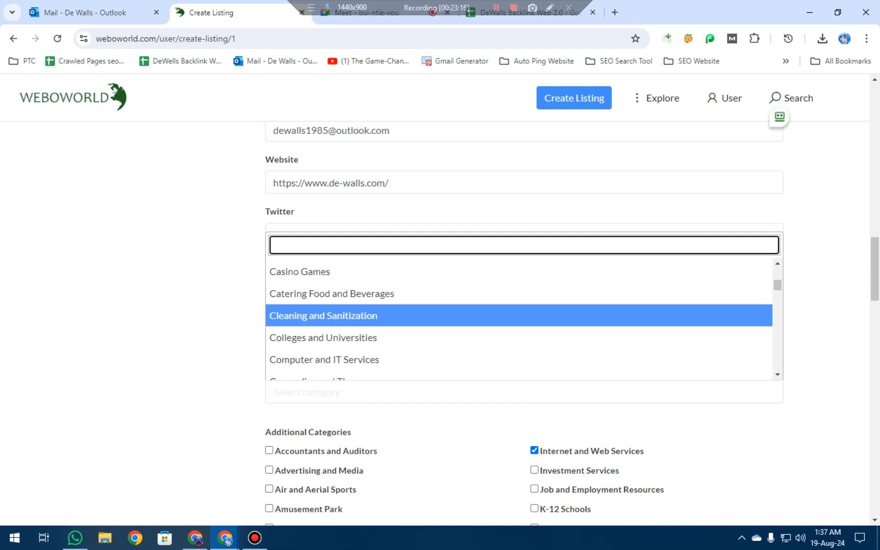
type("musi")
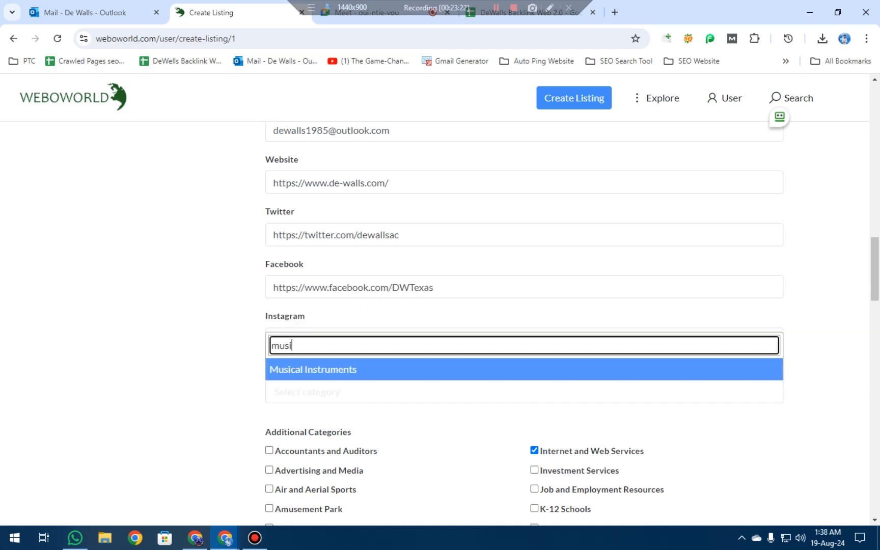
key("Return")
scroll(571, 316, "down", 20)
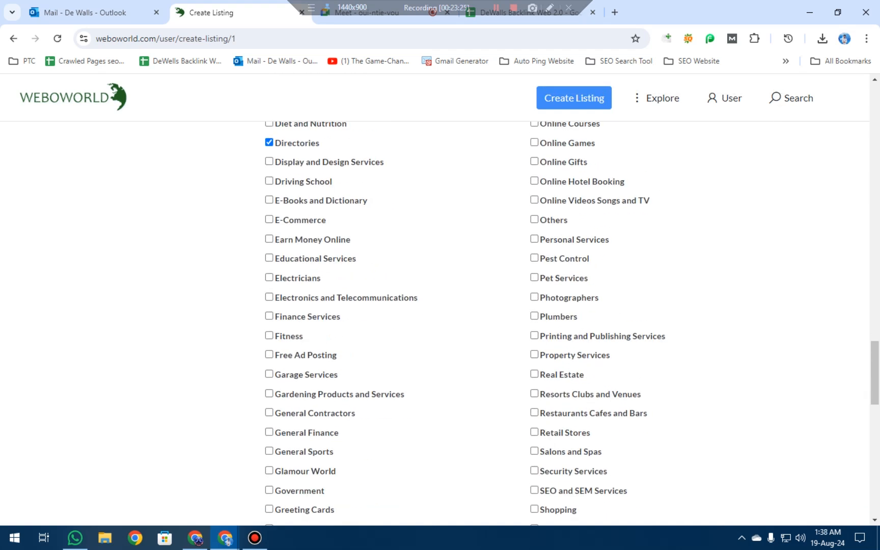
scroll(440, 323, "down", 2)
left_click(304, 368)
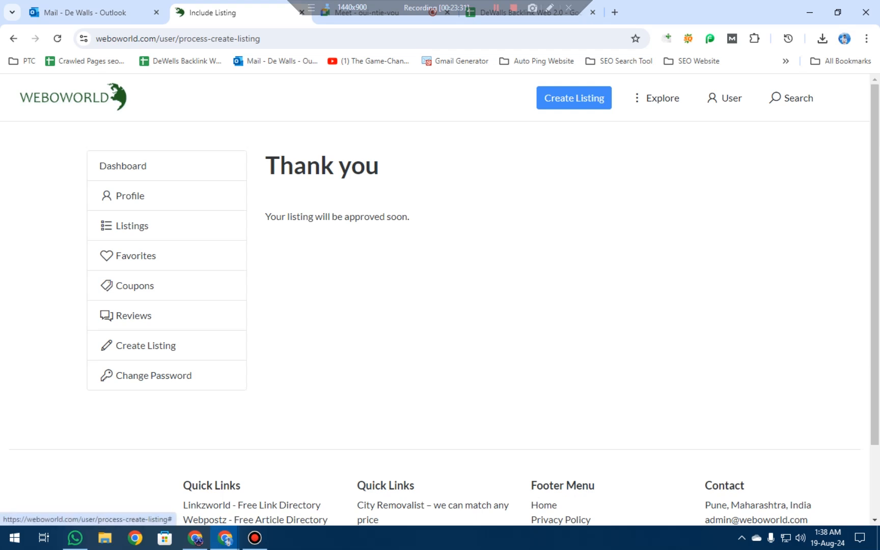
- Look through the account's profile and reviews pages from the user dashboard
left_click(725, 98)
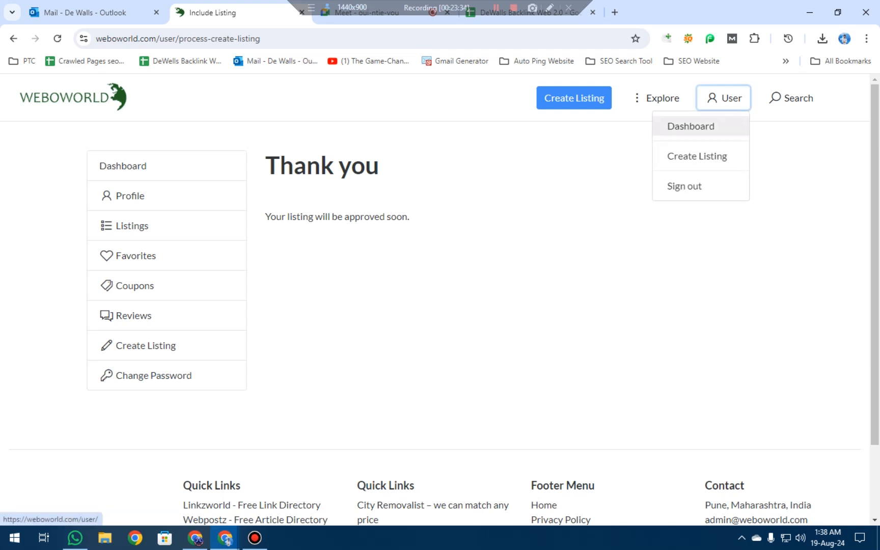
left_click(690, 126)
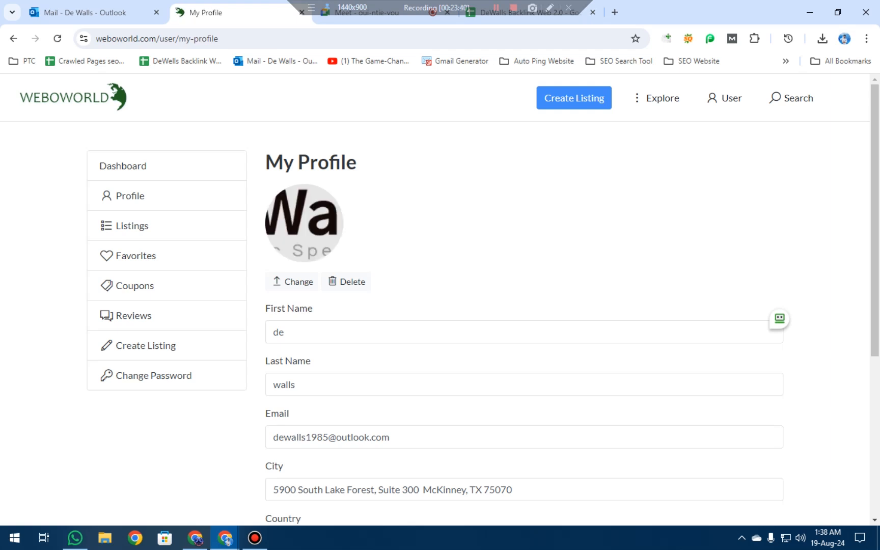
scroll(525, 316, "down", 5)
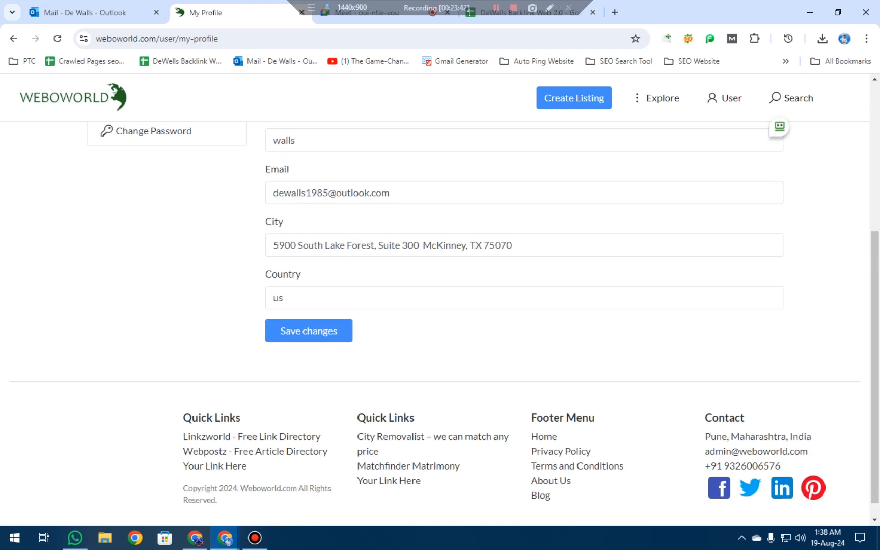
scroll(525, 316, "down", 1)
scroll(525, 316, "up", 5)
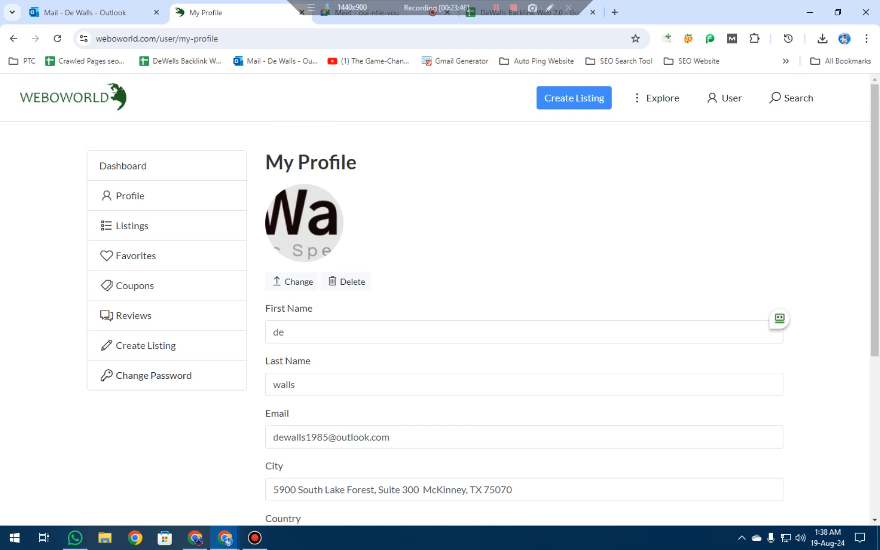
left_click(134, 316)
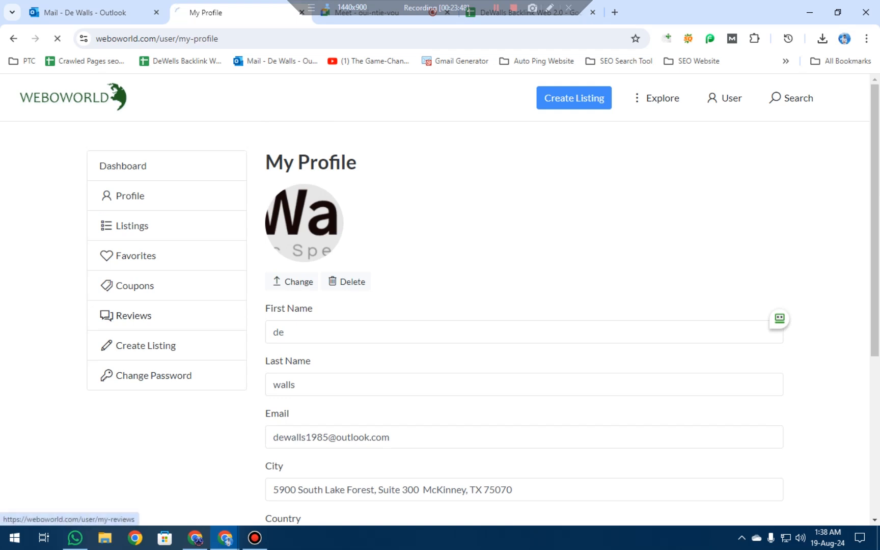
scroll(440, 306, "down", 3)
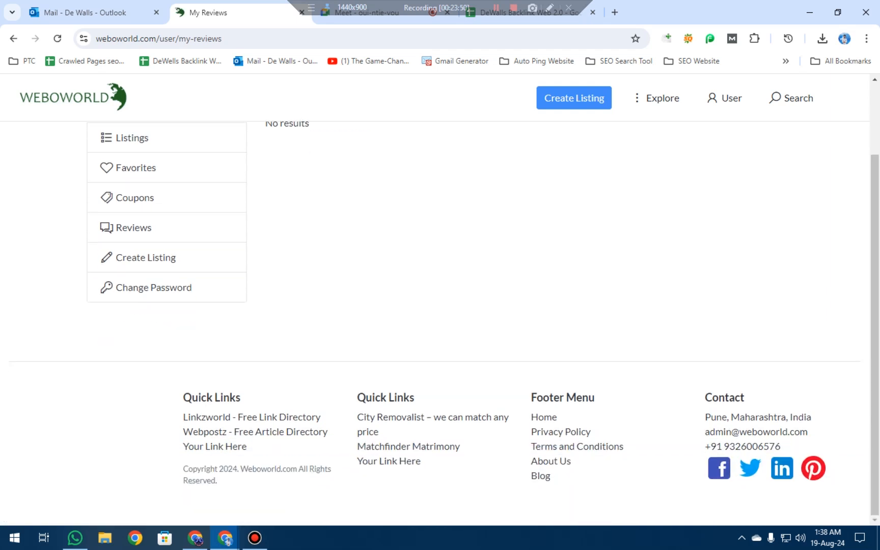
scroll(440, 306, "up", 2)
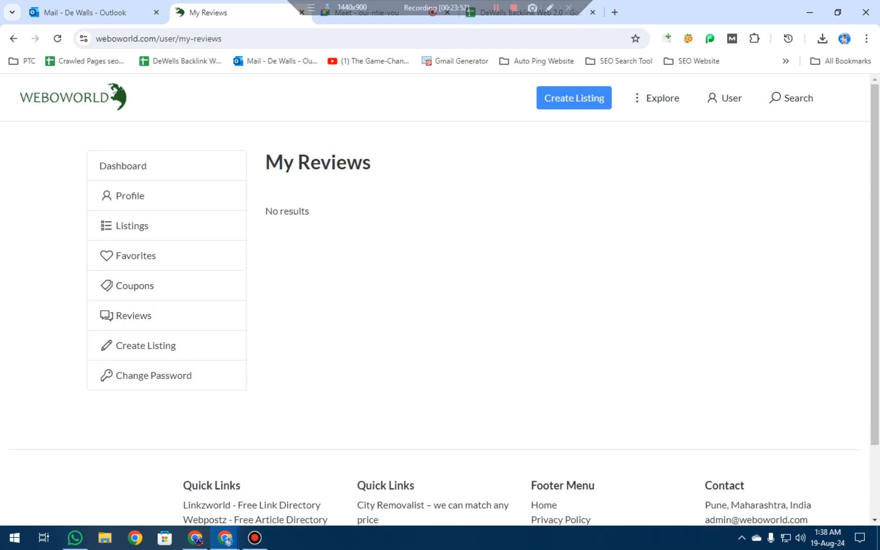
- Open the public De Walls listing from the account's own listings and copy its page URL
left_click(132, 226)
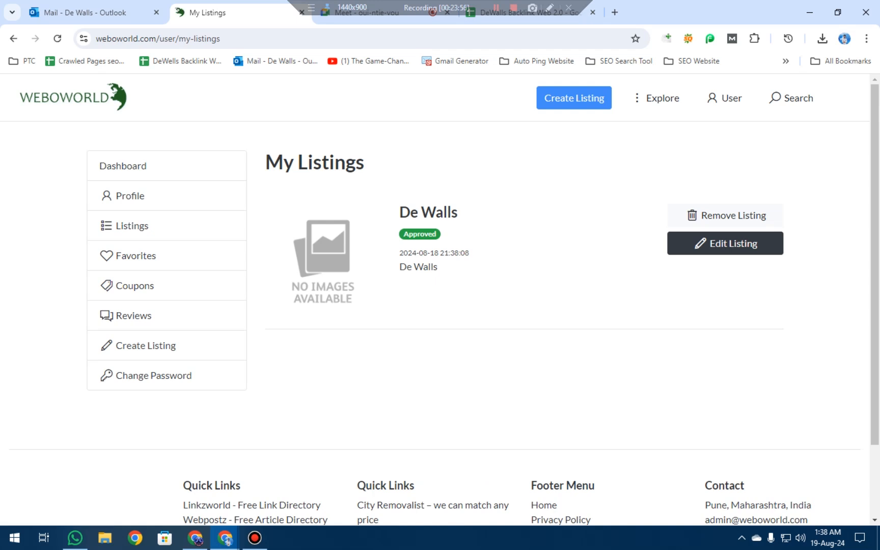
left_click(428, 213)
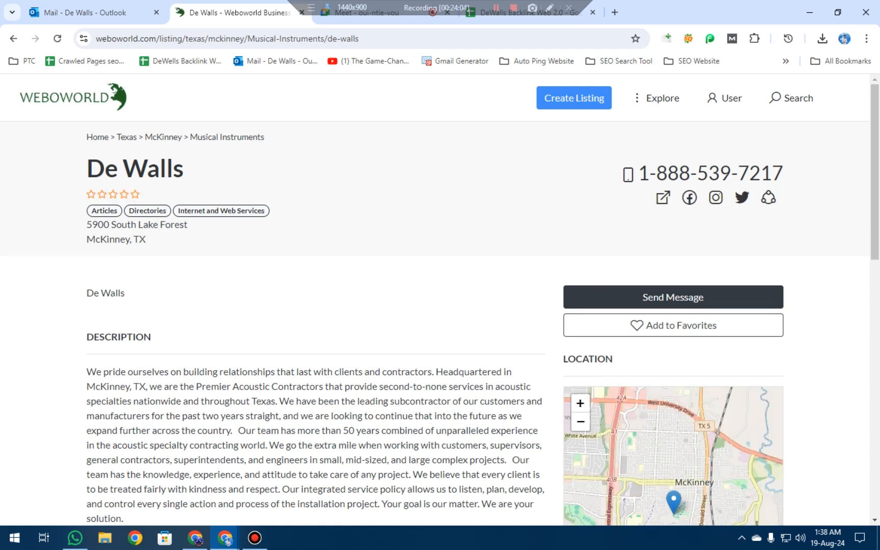
scroll(440, 324, "down", 3)
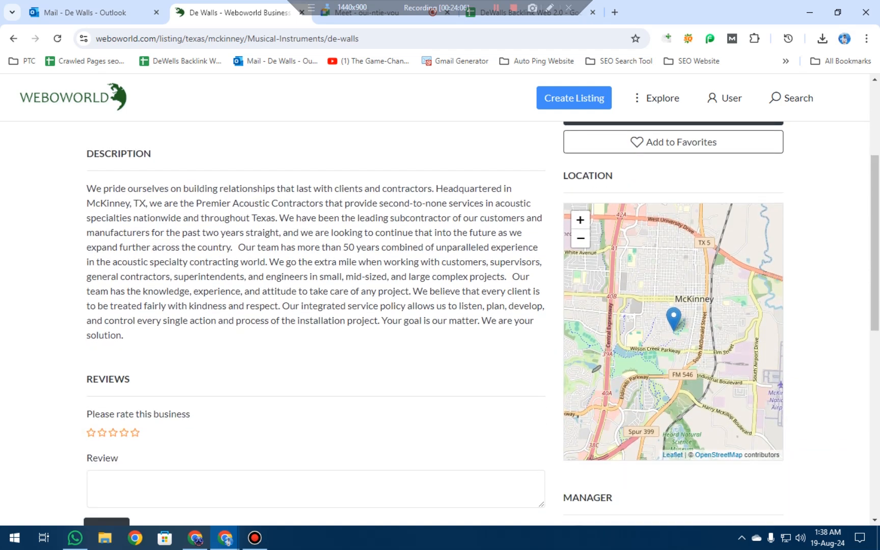
scroll(440, 301, "up", 3)
key("ctrl+l")
key("ctrl+c")
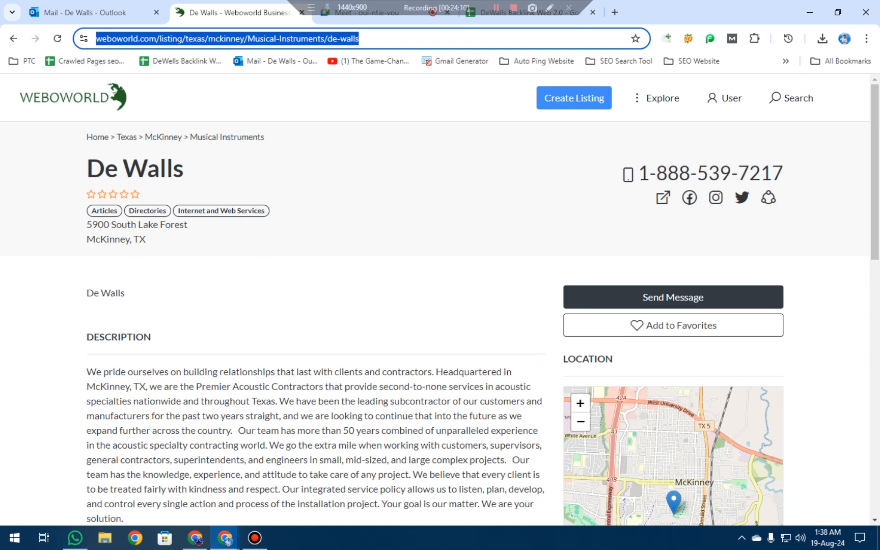
- Check the copied De Walls listing URL in a new Incognito window, then return to the signed-in window
left_click(867, 38)
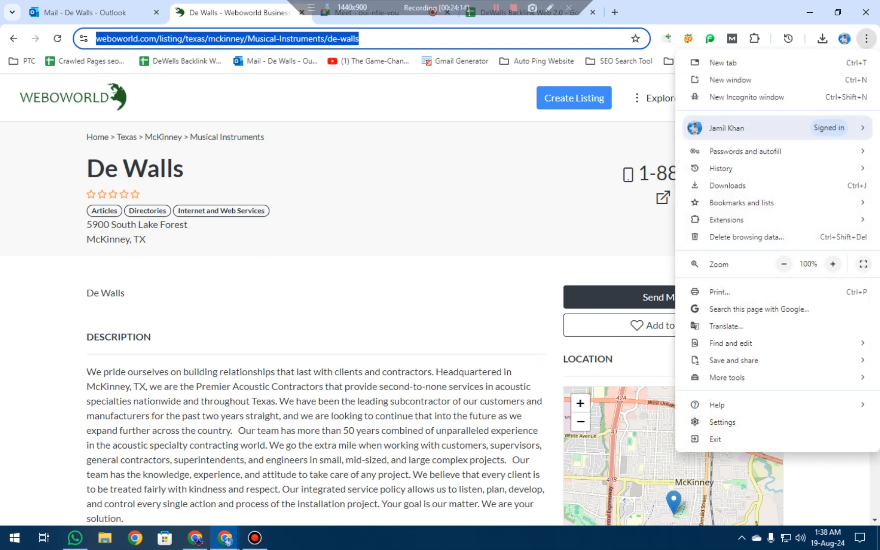
left_click(747, 97)
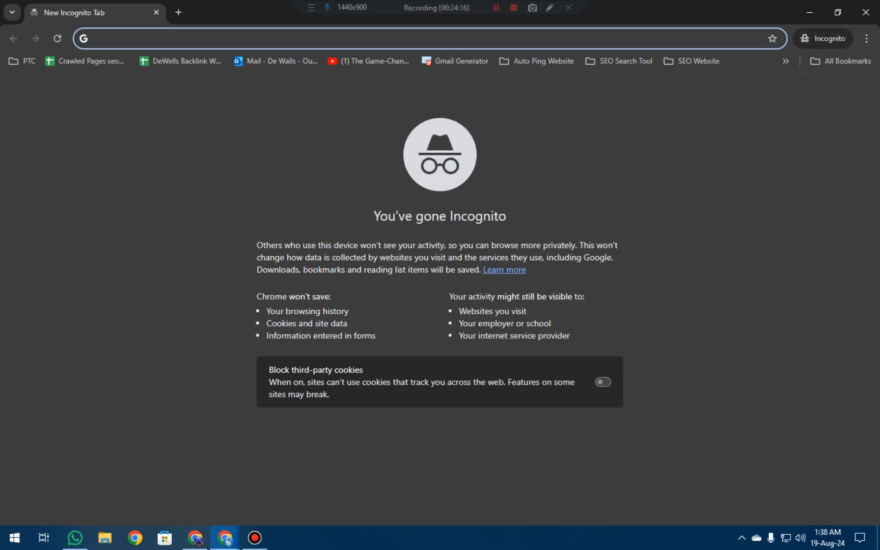
key("ctrl+v")
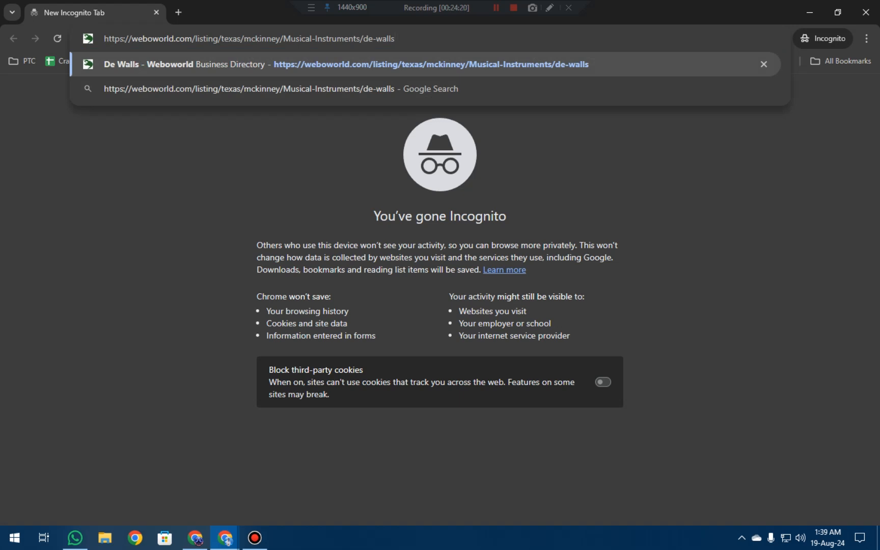
key("Return")
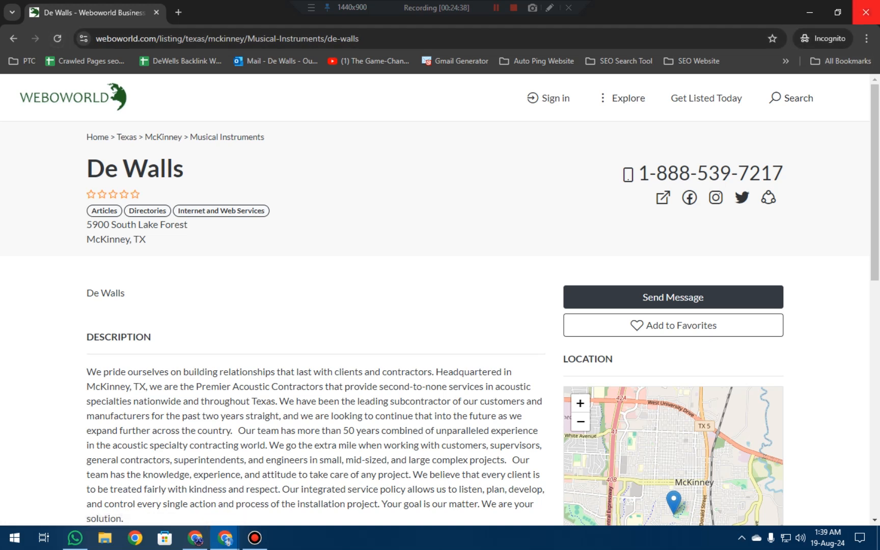
left_click(866, 12)
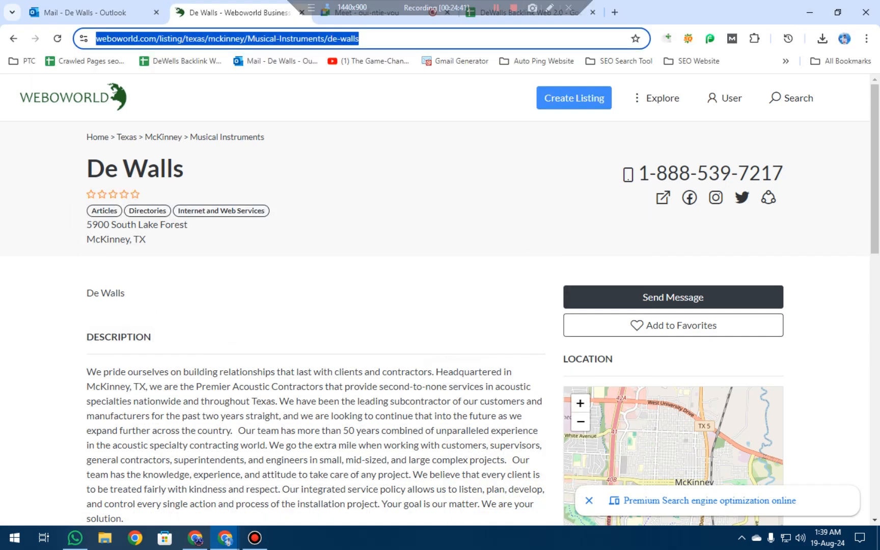
- Paste the copied listing URL into cell C5 of the Profile Backlink sheet, in the weboworld.com row
left_click(530, 12)
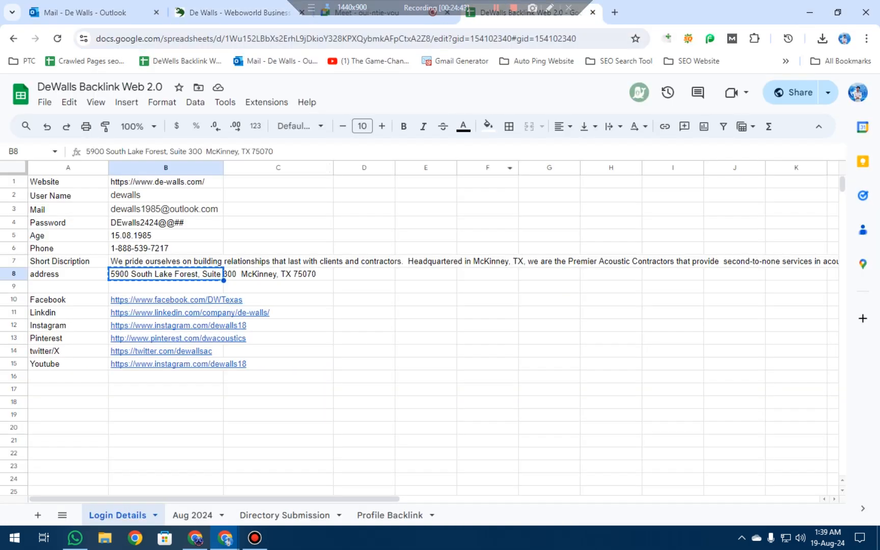
key("ctrl+Page_Down")
key("ctrl+Page_Down")
key("ctrl+Page_Down")
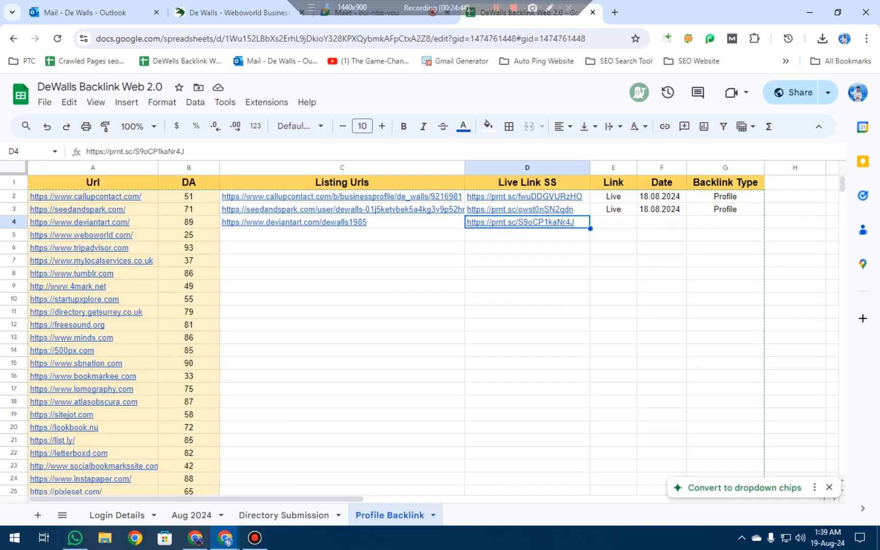
left_click(342, 234)
key("ctrl+v")
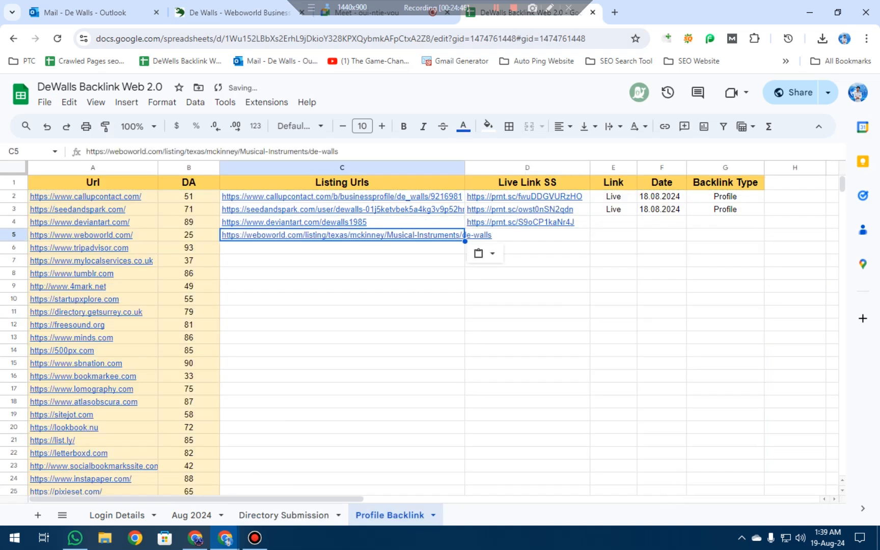
key("Tab")
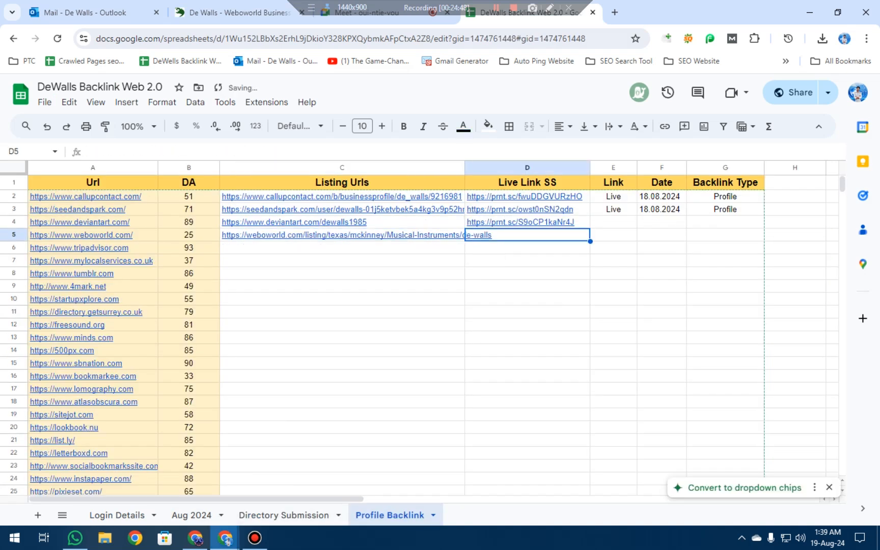
mouse_move(225, 538)
left_click(354, 481)
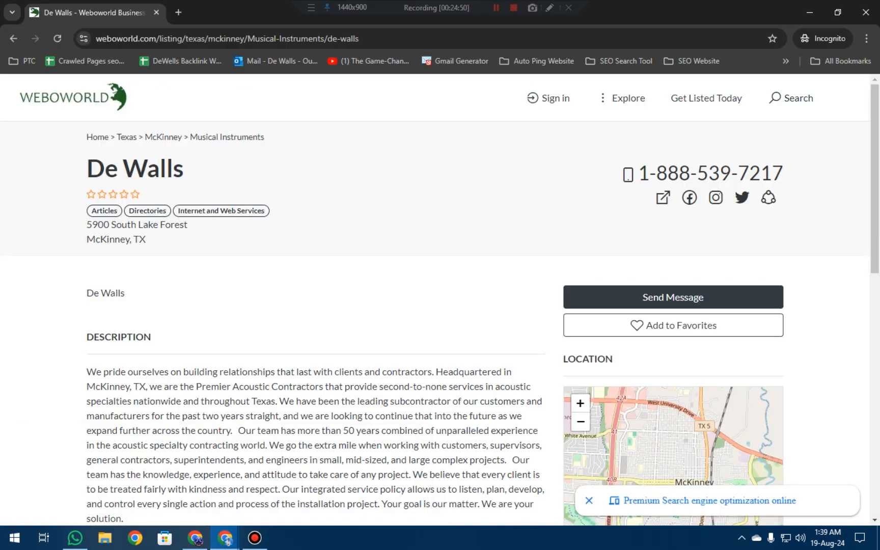
key("Print")
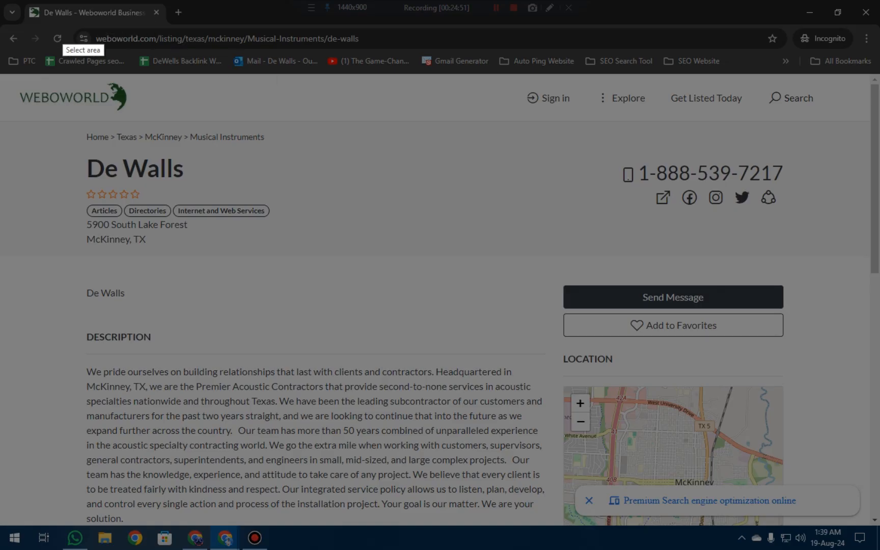
left_click_drag(1, 31, 877, 524)
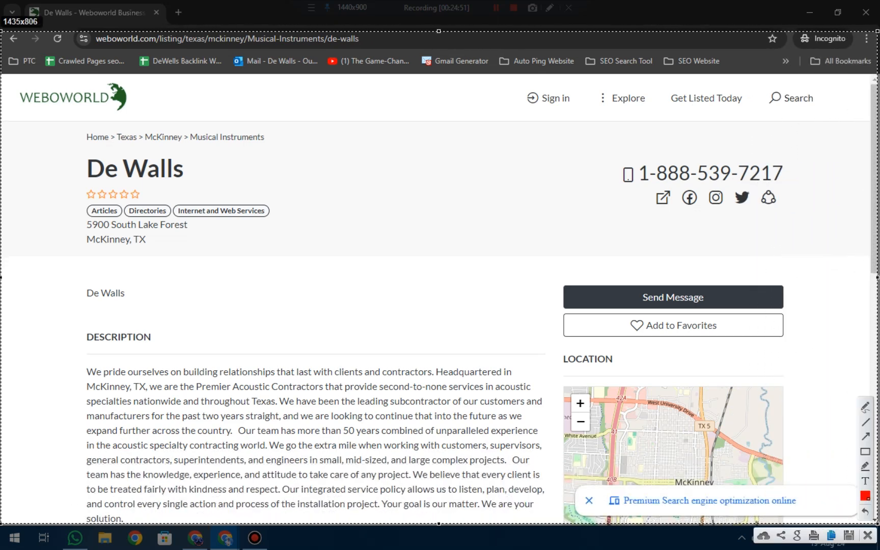
left_click(763, 535)
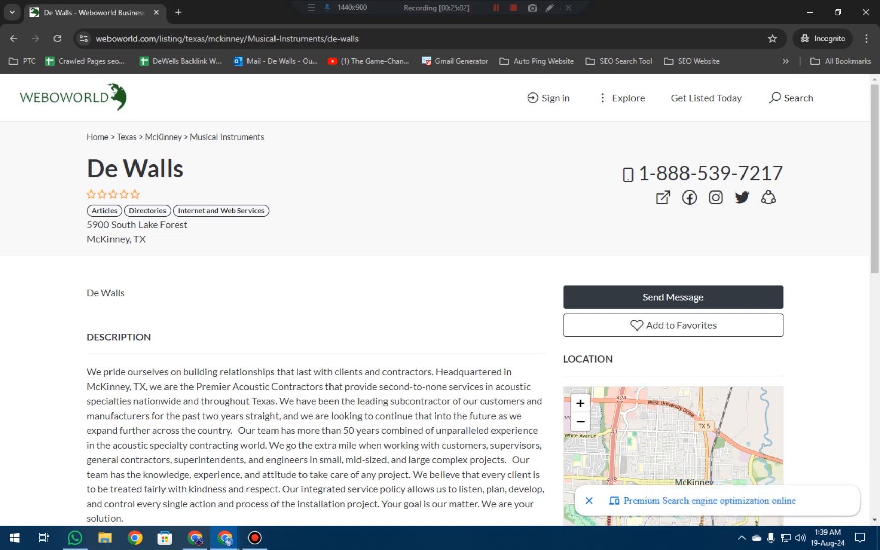
key("alt+Tab")
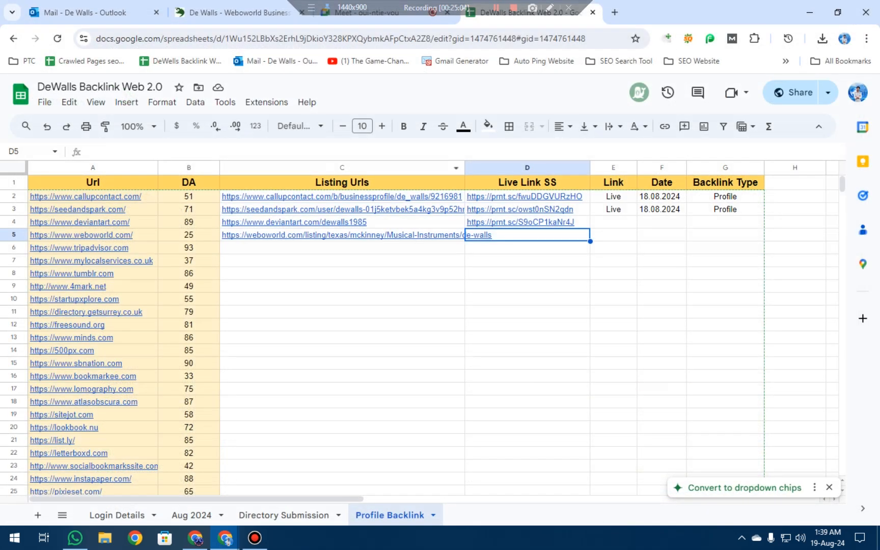
type("https://prnt.sc/6FKCSGO_-Kdi")
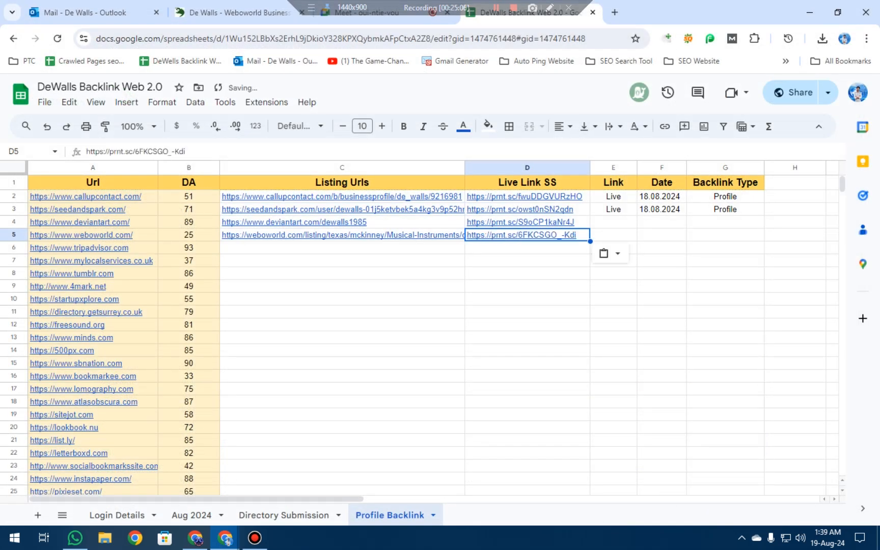
- Fill the Live link status and the date 18.08.2024 into rows 4 and 5 from the row above them
left_click(614, 209)
left_click_drag(638, 216, 635, 235)
left_click(662, 210)
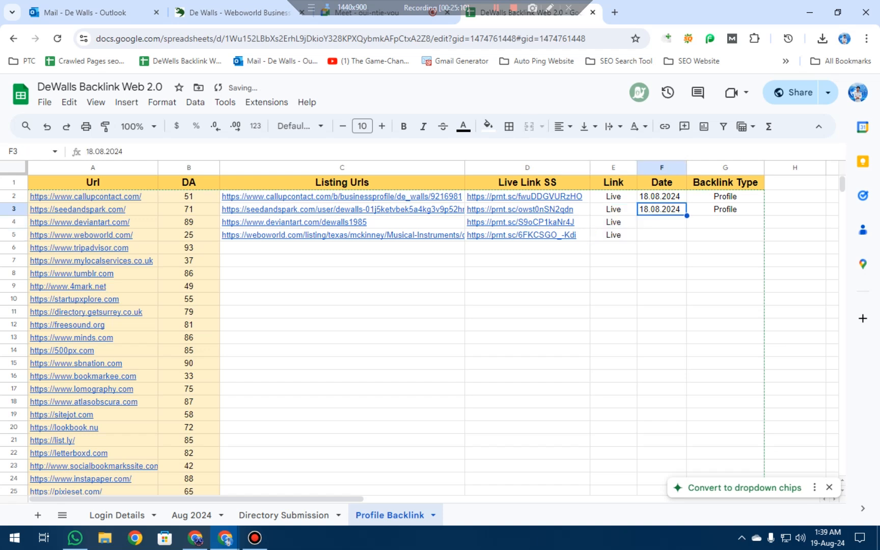
key("ctrl+c")
left_click_drag(661, 222, 662, 235)
key("ctrl+v")
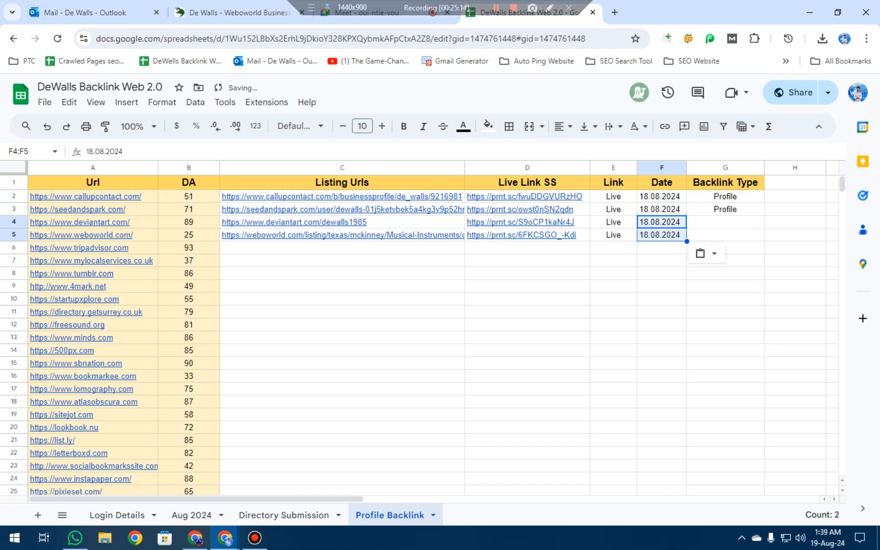
- Fill the backlink type Profile from row 3 into rows 4 and 5
left_click(725, 209)
left_click_drag(764, 215, 762, 236)
left_click(662, 261)
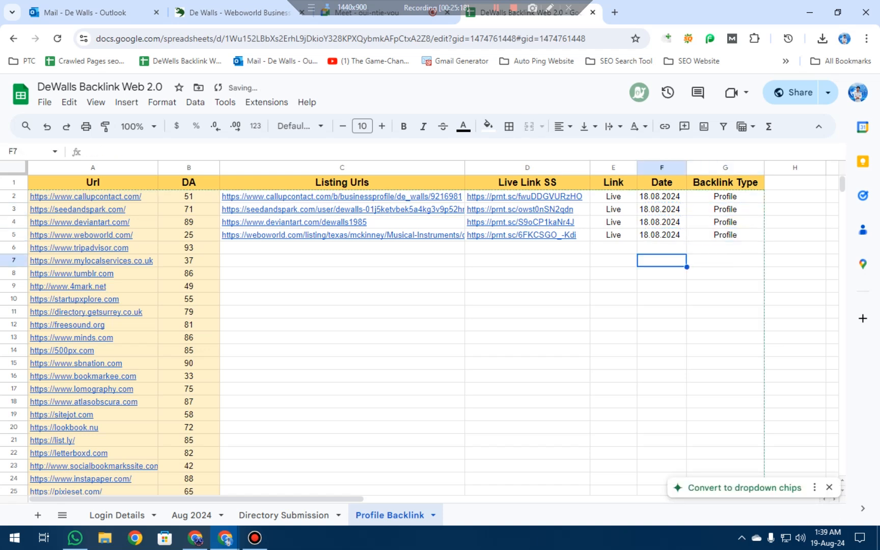